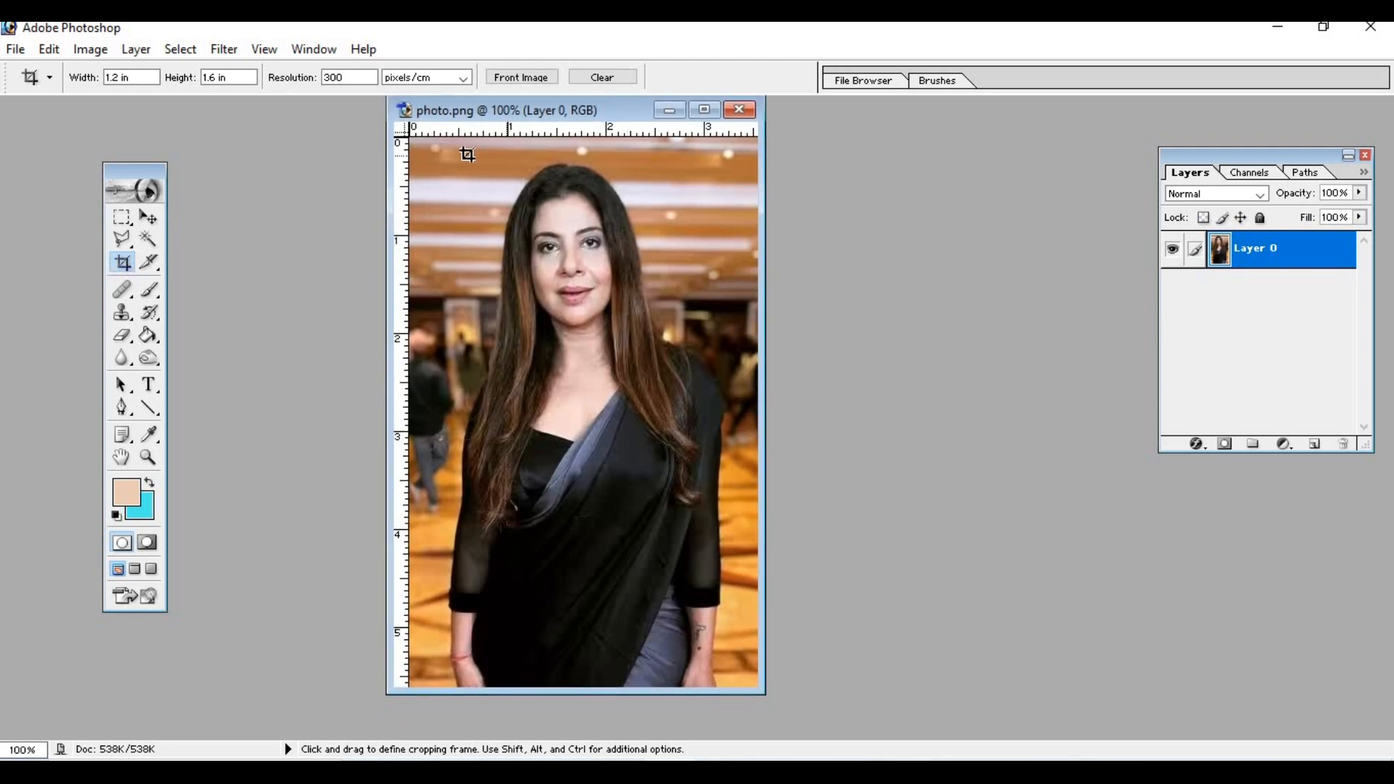
- Crop the photo to a 1.2 by 1.6 in portrait at 300 pixels/cm, framing the woman's head and shoulders
{"action": "left_click_drag", "start_coordinate": [458, 158], "coordinate": [704, 467]}
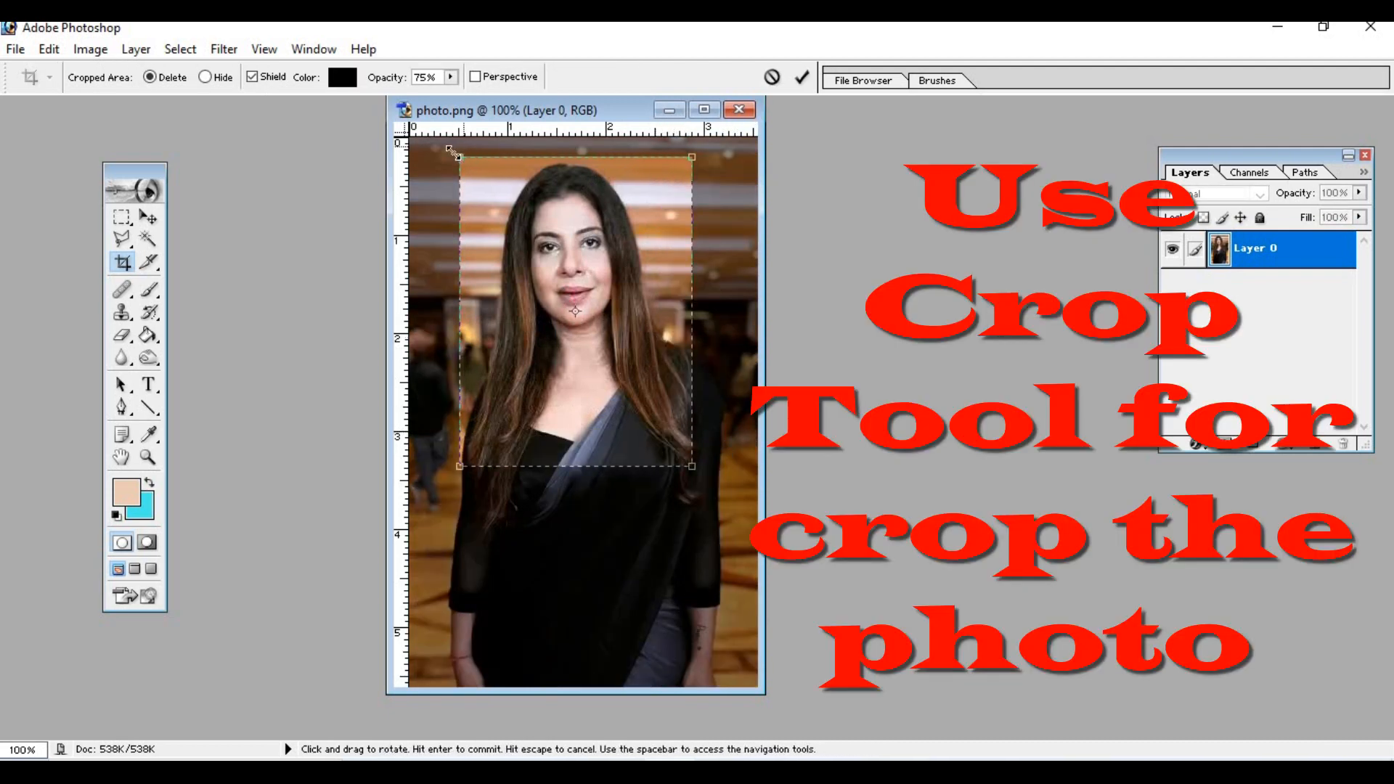
{"action": "mouse_move", "coordinate": [461, 156]}
{"action": "left_mouse_down"}
{"action": "mouse_move", "coordinate": [472, 172]}
{"action": "mouse_move", "coordinate": [475, 136]}
{"action": "left_mouse_up"}
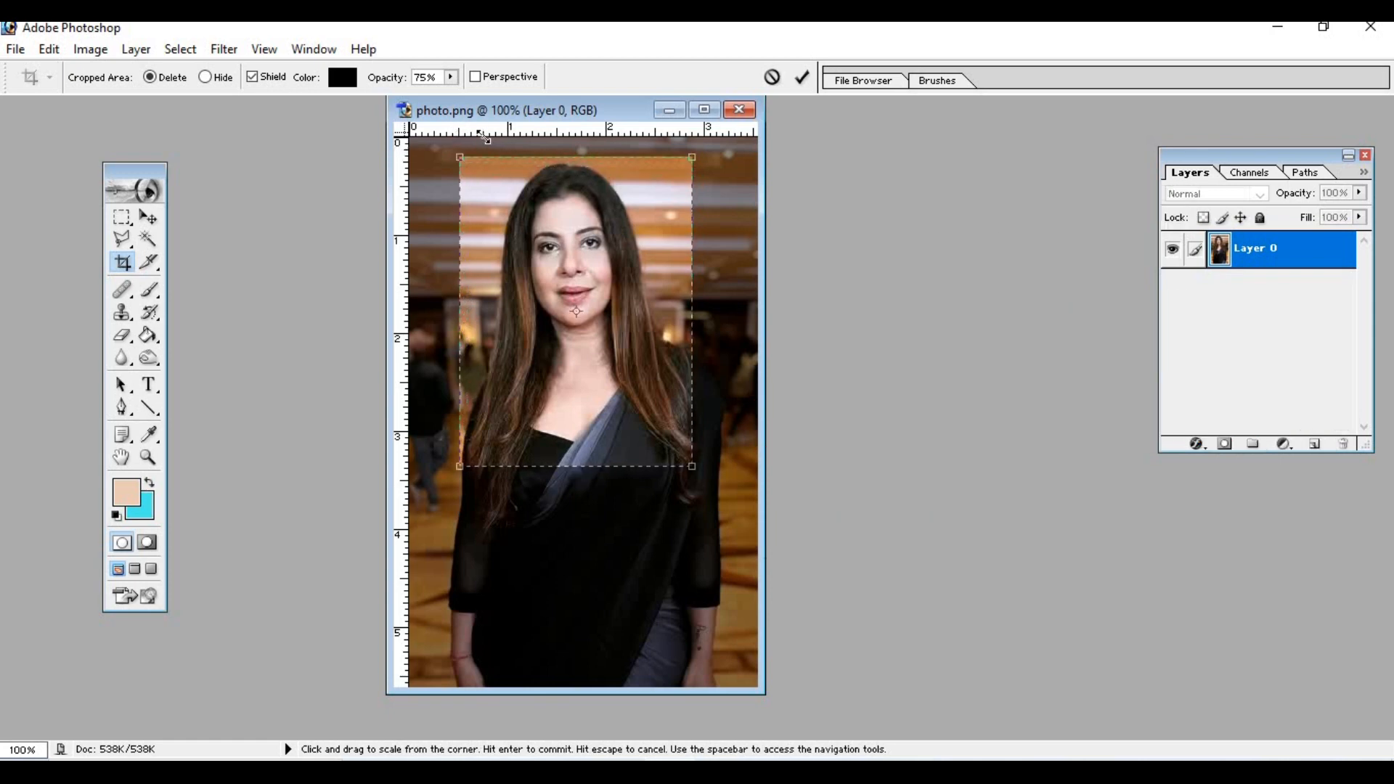
{"action": "mouse_move", "coordinate": [605, 324]}
{"action": "left_mouse_down"}
{"action": "mouse_move", "coordinate": [628, 299]}
{"action": "mouse_move", "coordinate": [590, 299]}
{"action": "mouse_move", "coordinate": [613, 302]}
{"action": "left_mouse_up"}
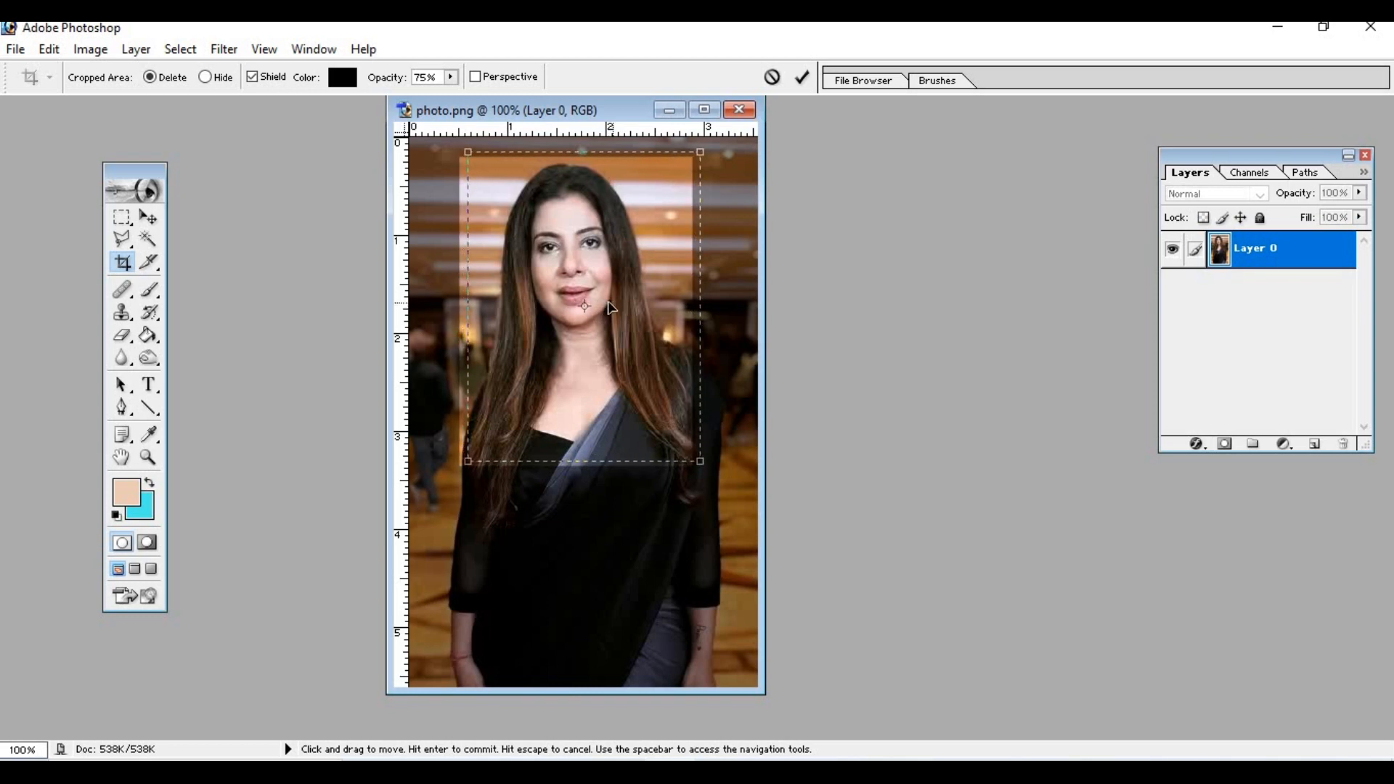
{"action": "key", "text": "Return"}
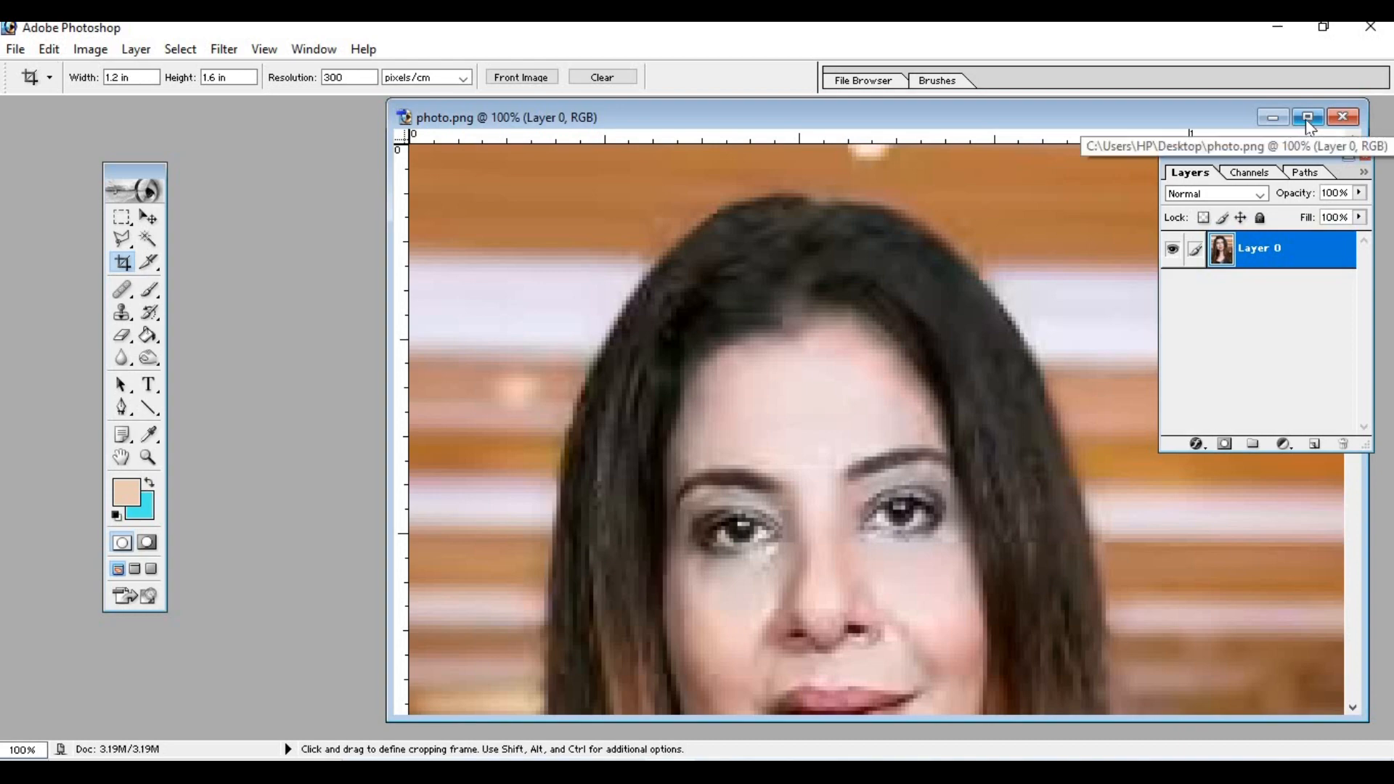
- Brighten the cropped photo with an RGB Curves adjustment, placing a midtone point at input 104, output 121
{"action": "scroll", "coordinate": [874, 550], "scroll_direction": "down", "scroll_amount": 1}
{"action": "scroll", "coordinate": [877, 550], "scroll_direction": "up", "scroll_amount": 1}
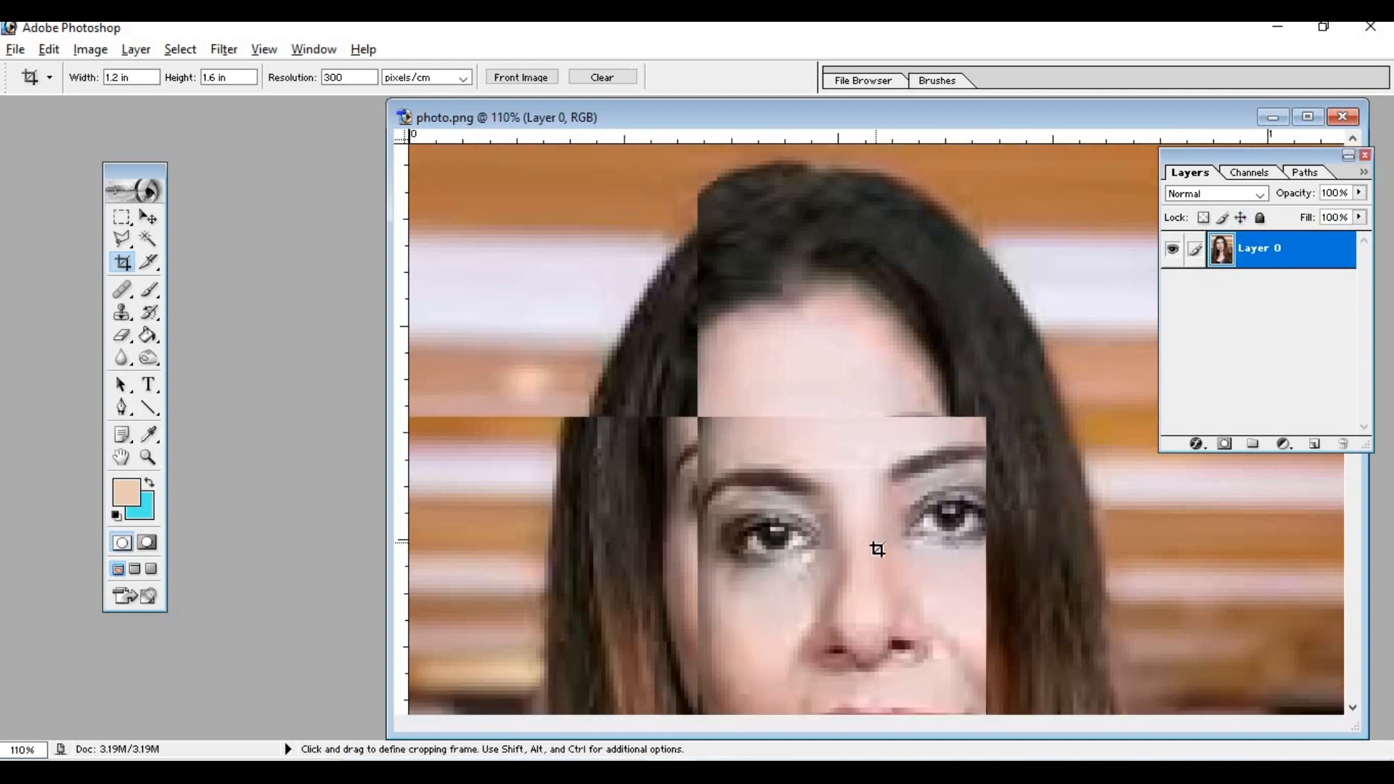
{"action": "scroll", "coordinate": [879, 551], "scroll_direction": "down", "scroll_amount": 4}
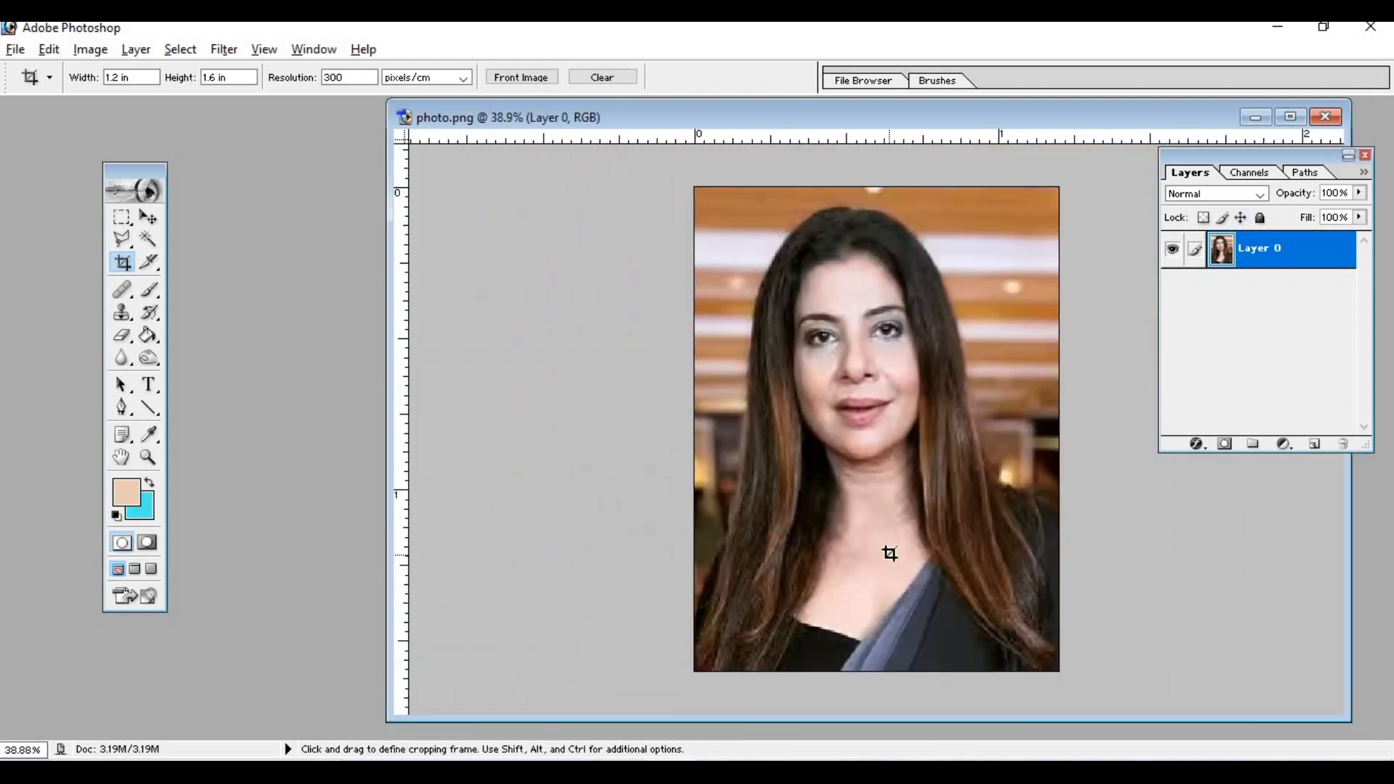
{"action": "scroll", "coordinate": [890, 553], "scroll_direction": "down", "scroll_amount": 1}
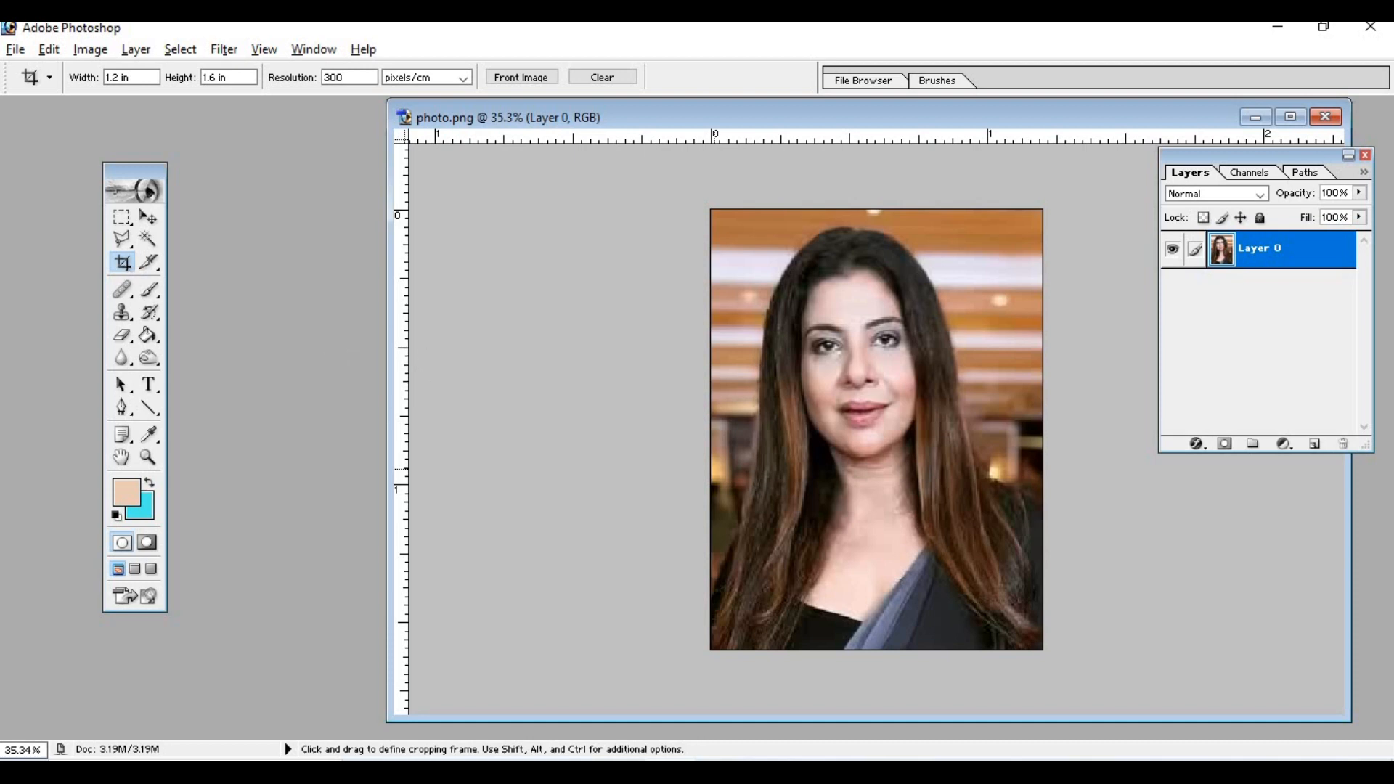
{"action": "left_click", "coordinate": [92, 49]}
{"action": "mouse_move", "coordinate": [140, 103]}
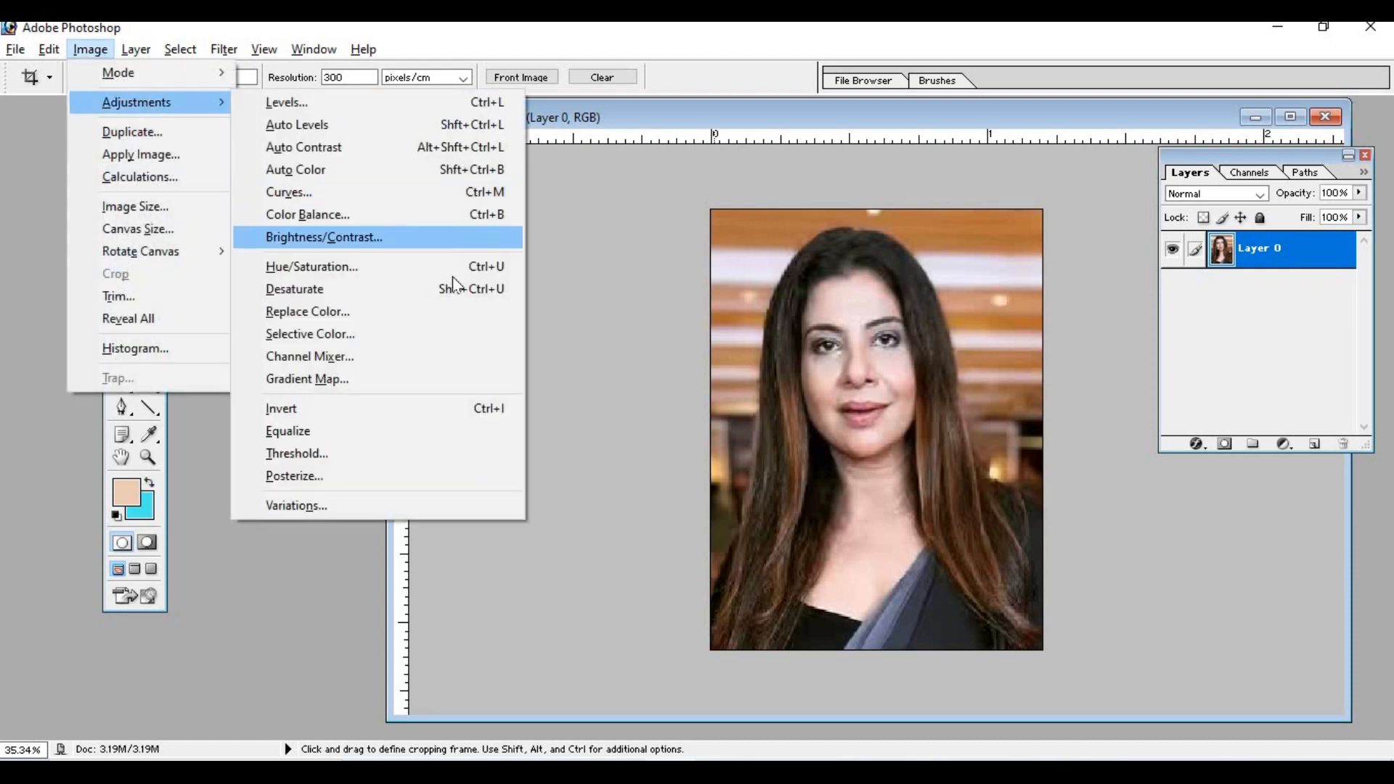
{"action": "left_click", "coordinate": [479, 192]}
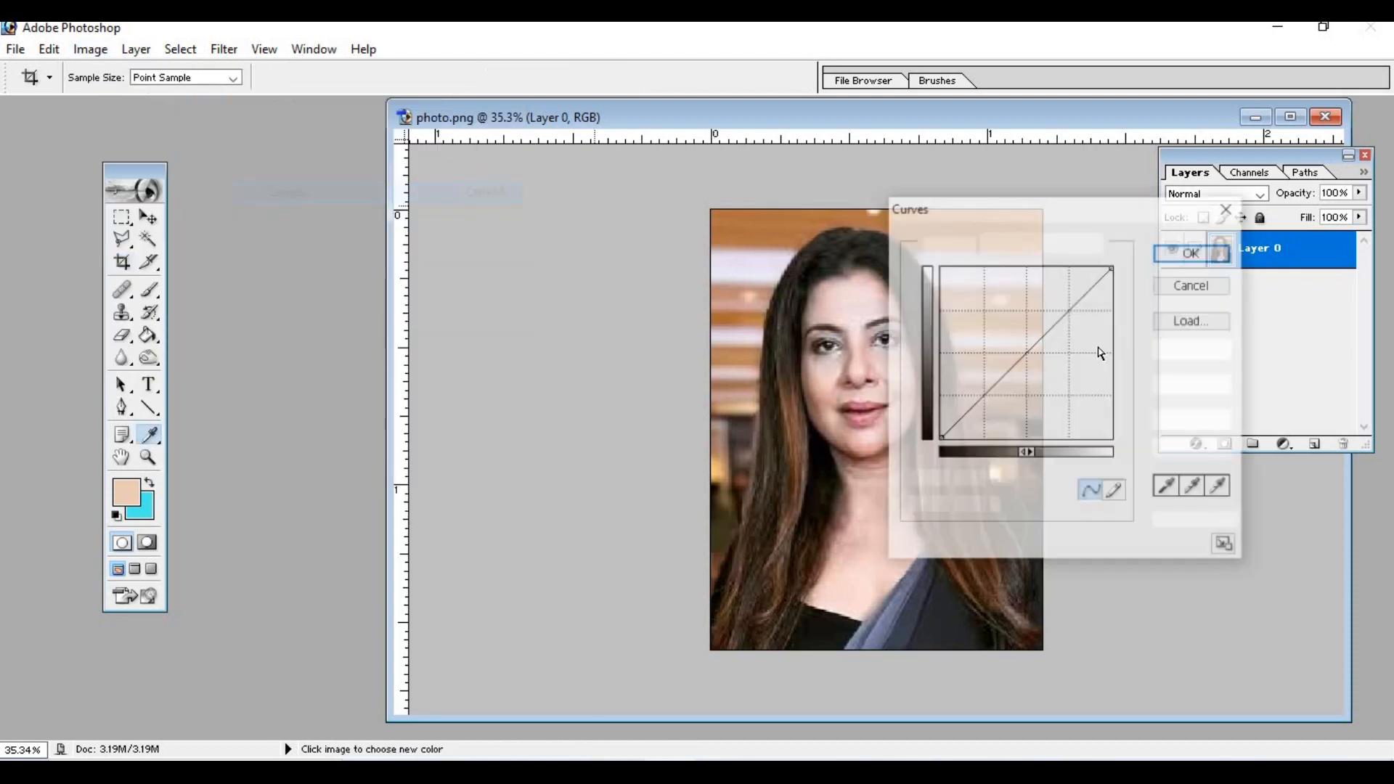
{"action": "left_click_drag", "start_coordinate": [1104, 209], "coordinate": [451, 224]}
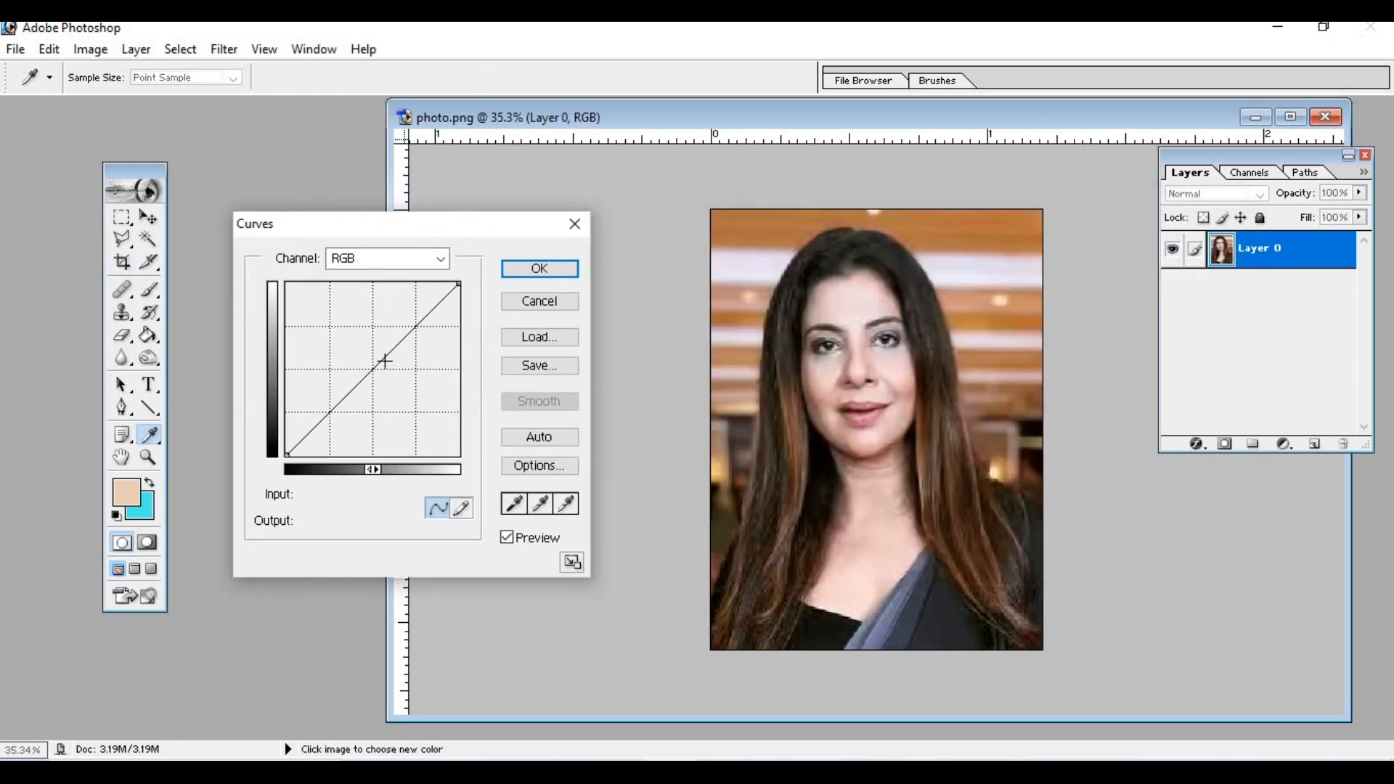
{"action": "left_click_drag", "start_coordinate": [362, 379], "coordinate": [349, 364]}
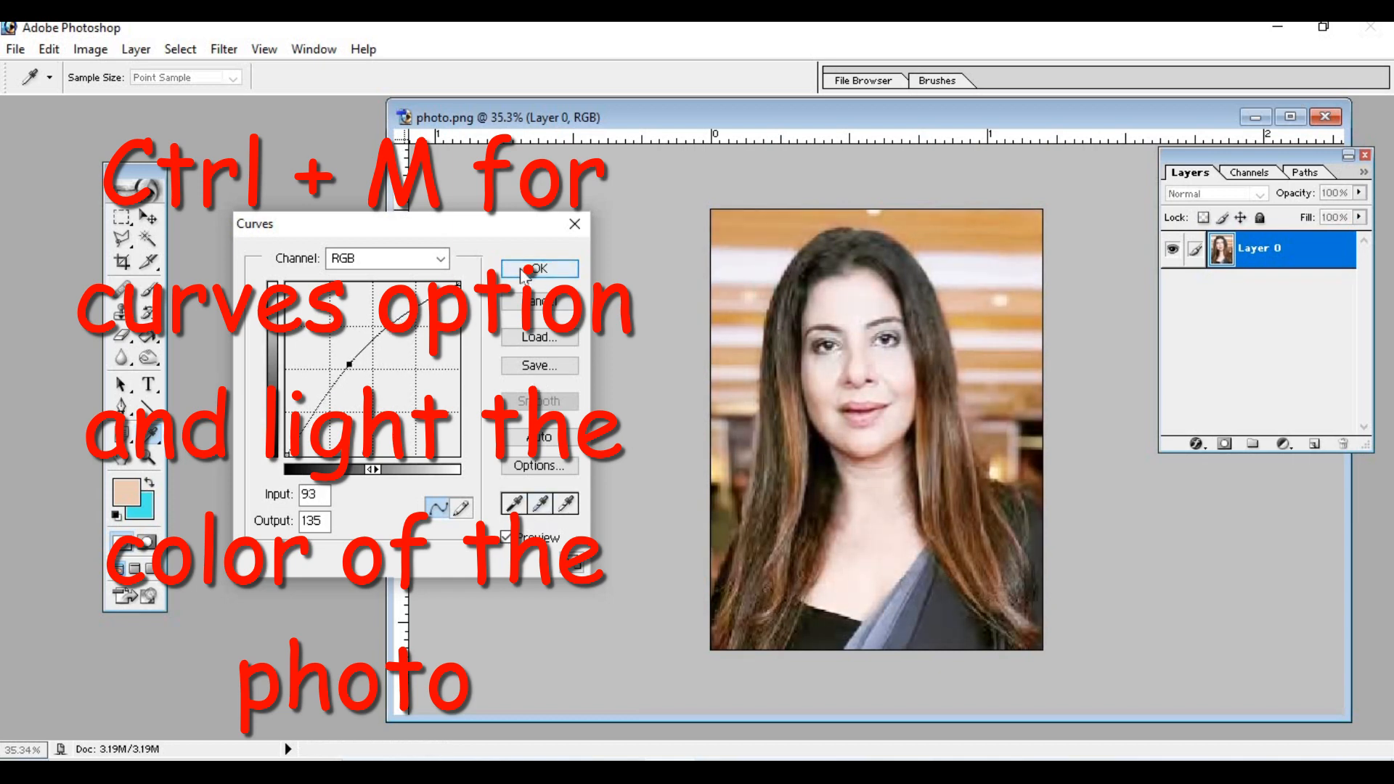
{"action": "left_click_drag", "start_coordinate": [350, 365], "coordinate": [358, 373]}
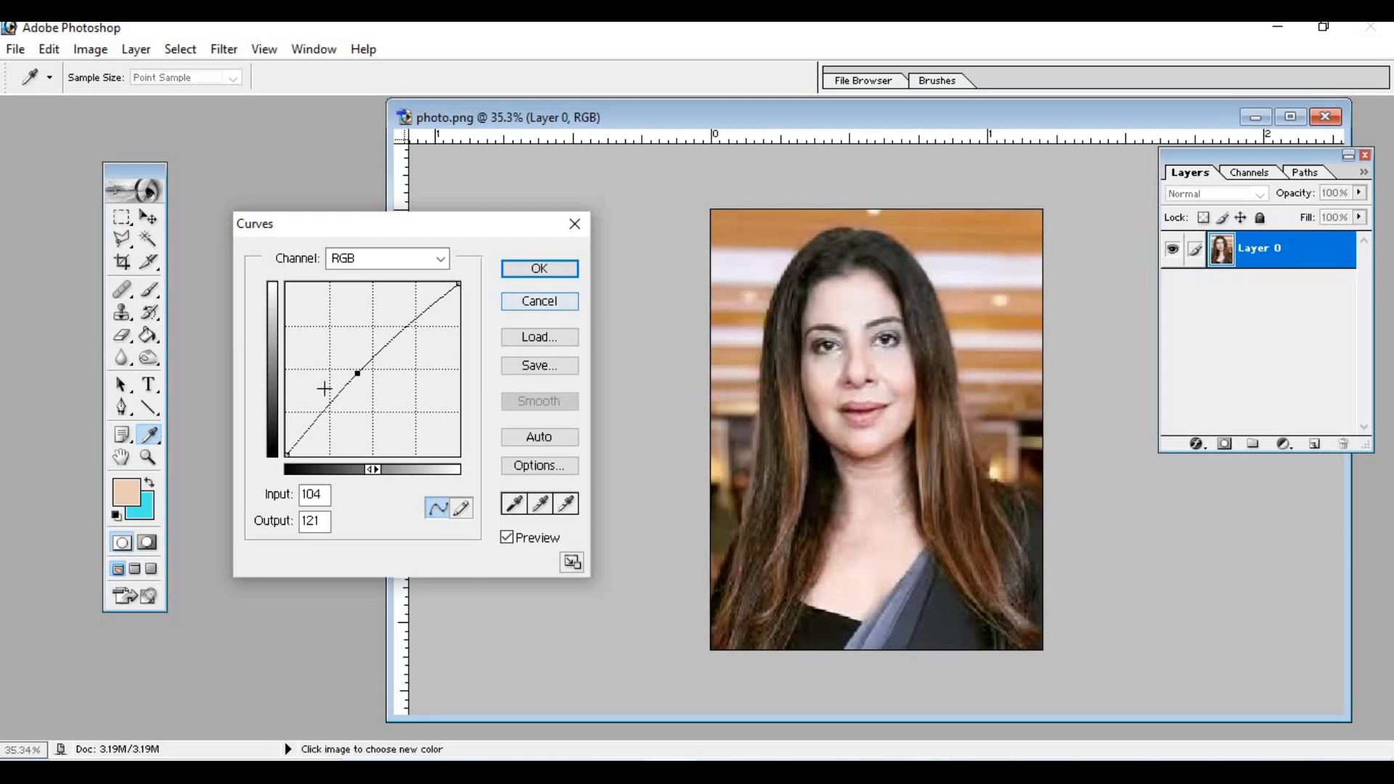
{"action": "left_click", "coordinate": [529, 269]}
{"action": "key", "text": "c"}
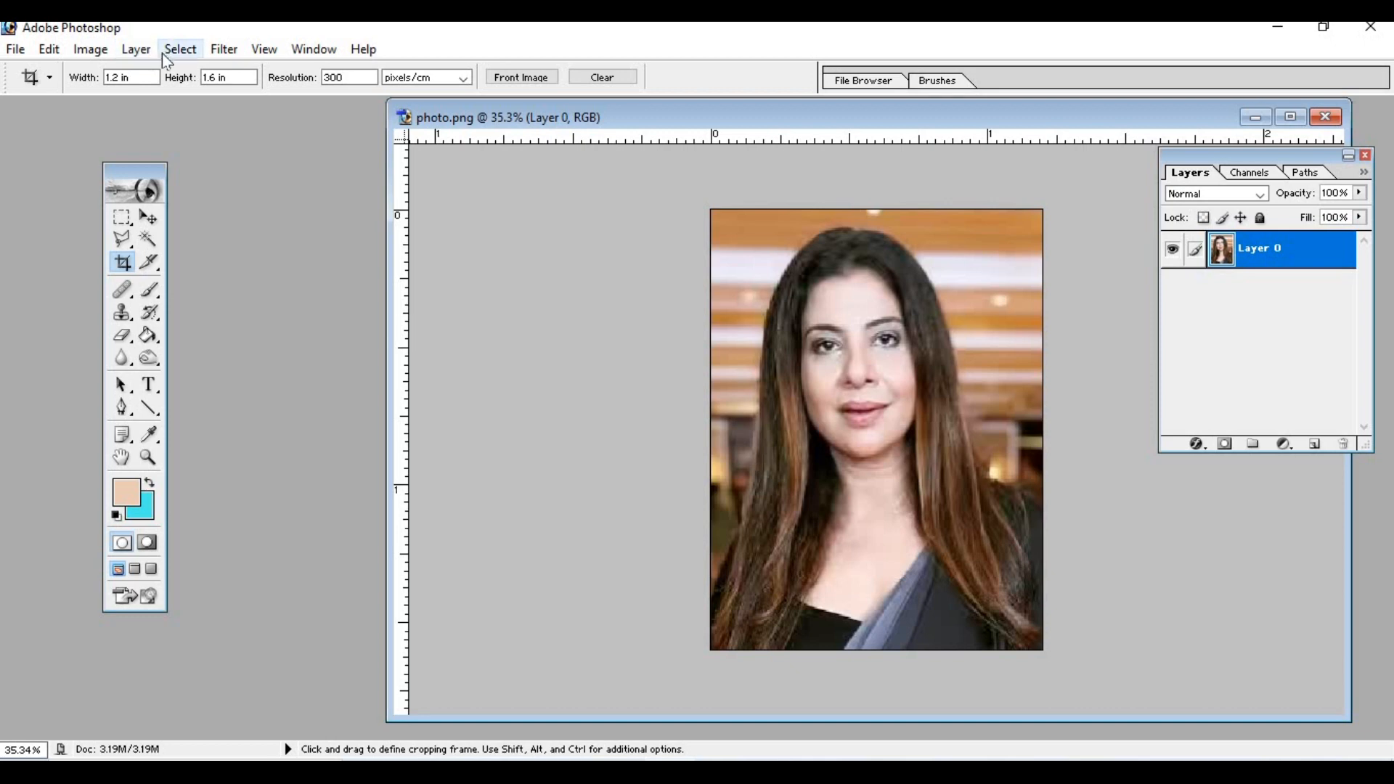
- Start a Selective Color adjustment on the photo and lower the black amount in the Reds
{"action": "left_click", "coordinate": [94, 52]}
{"action": "mouse_move", "coordinate": [204, 103]}
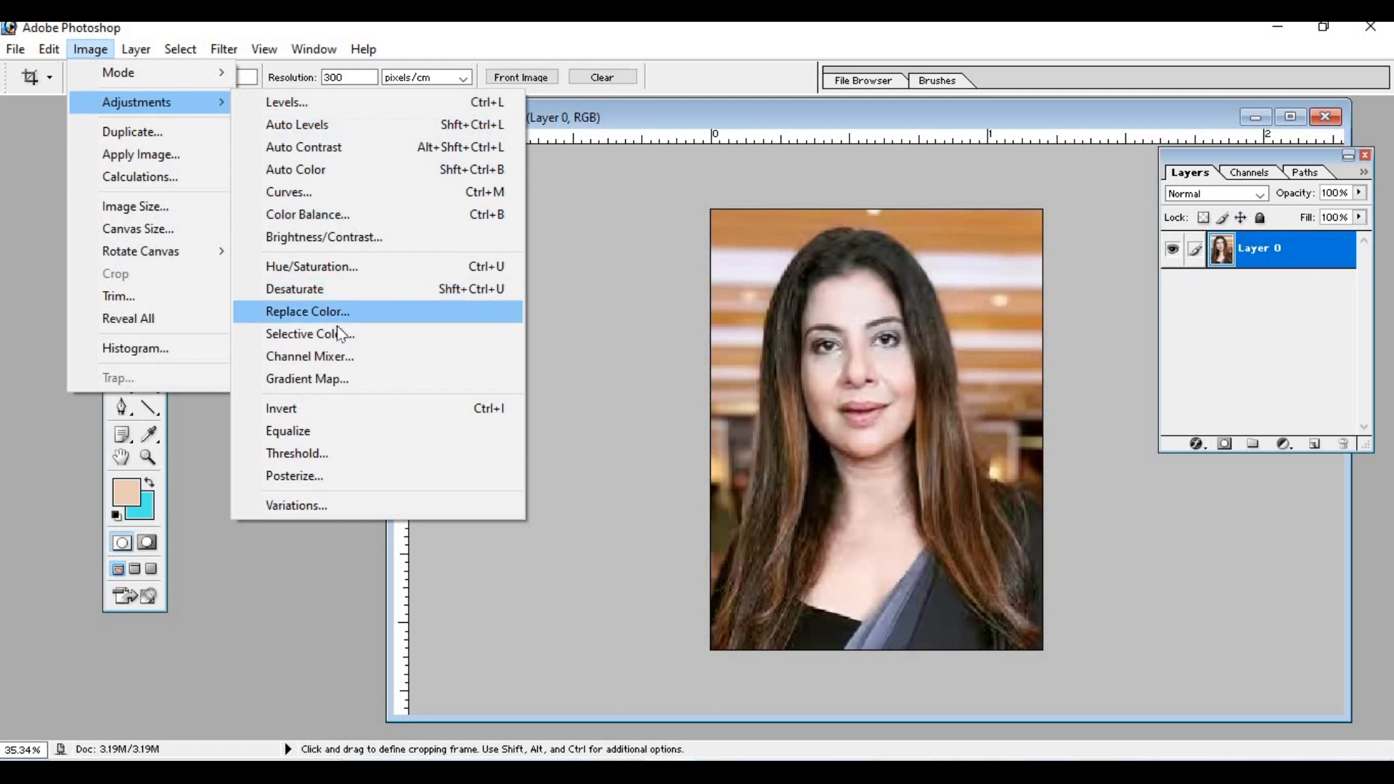
{"action": "left_click", "coordinate": [342, 335]}
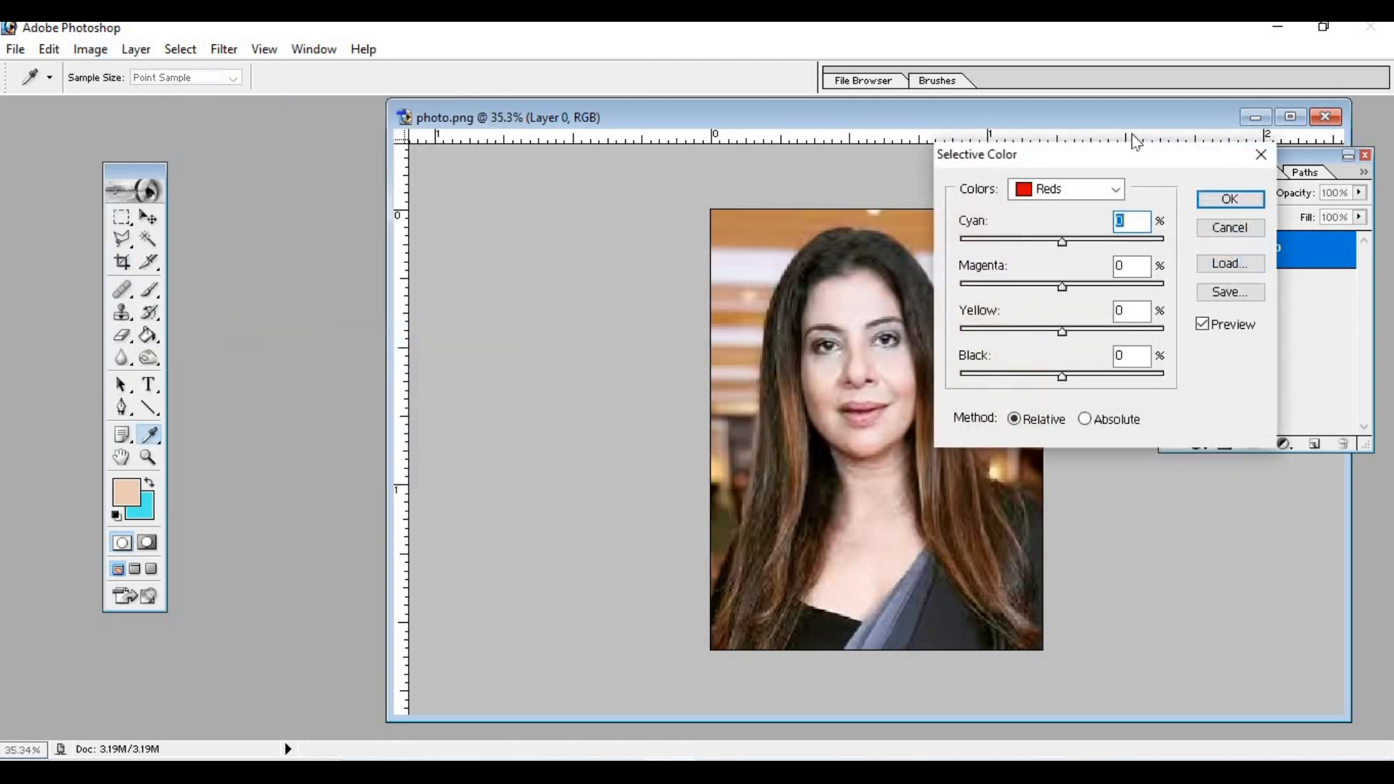
{"action": "left_click_drag", "start_coordinate": [1064, 162], "coordinate": [313, 213]}
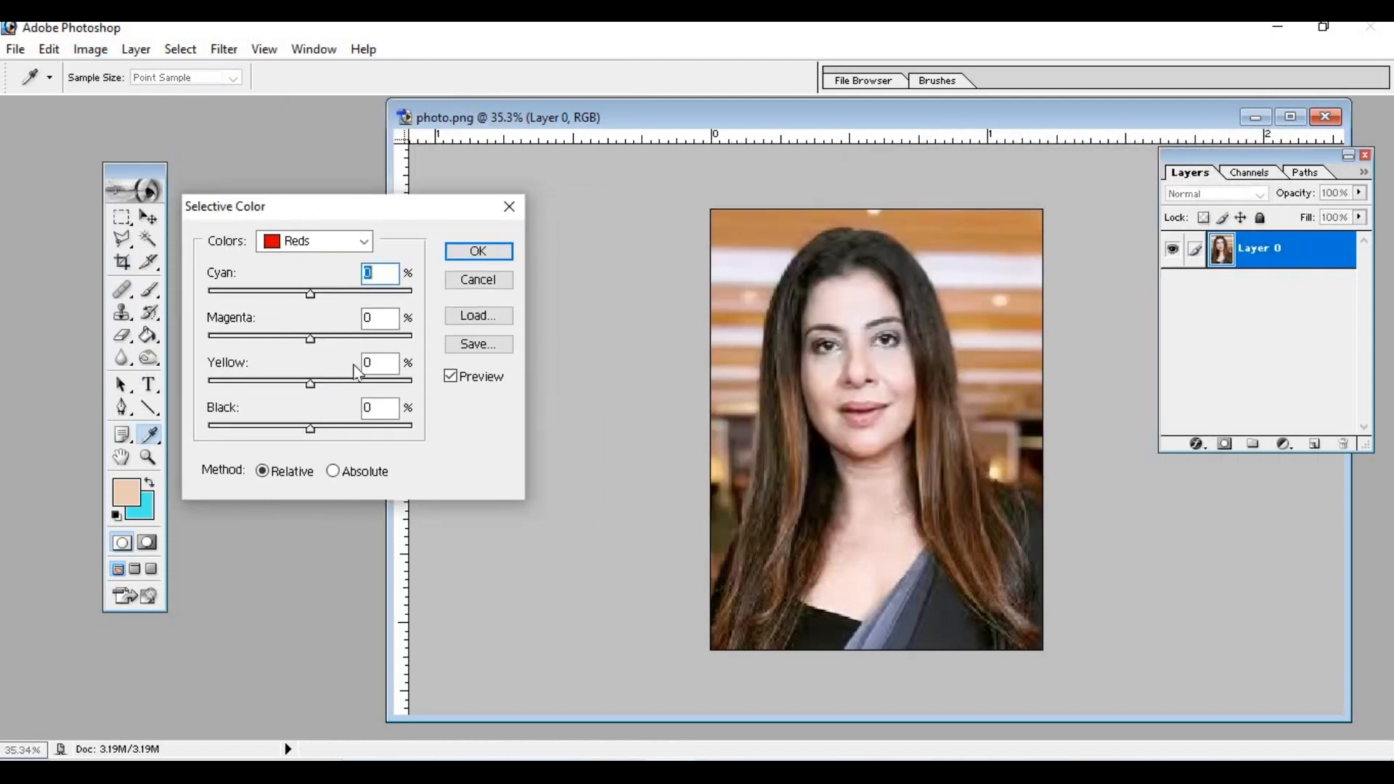
{"action": "left_click", "coordinate": [312, 430]}
{"action": "left_click_drag", "start_coordinate": [302, 431], "coordinate": [283, 435]}
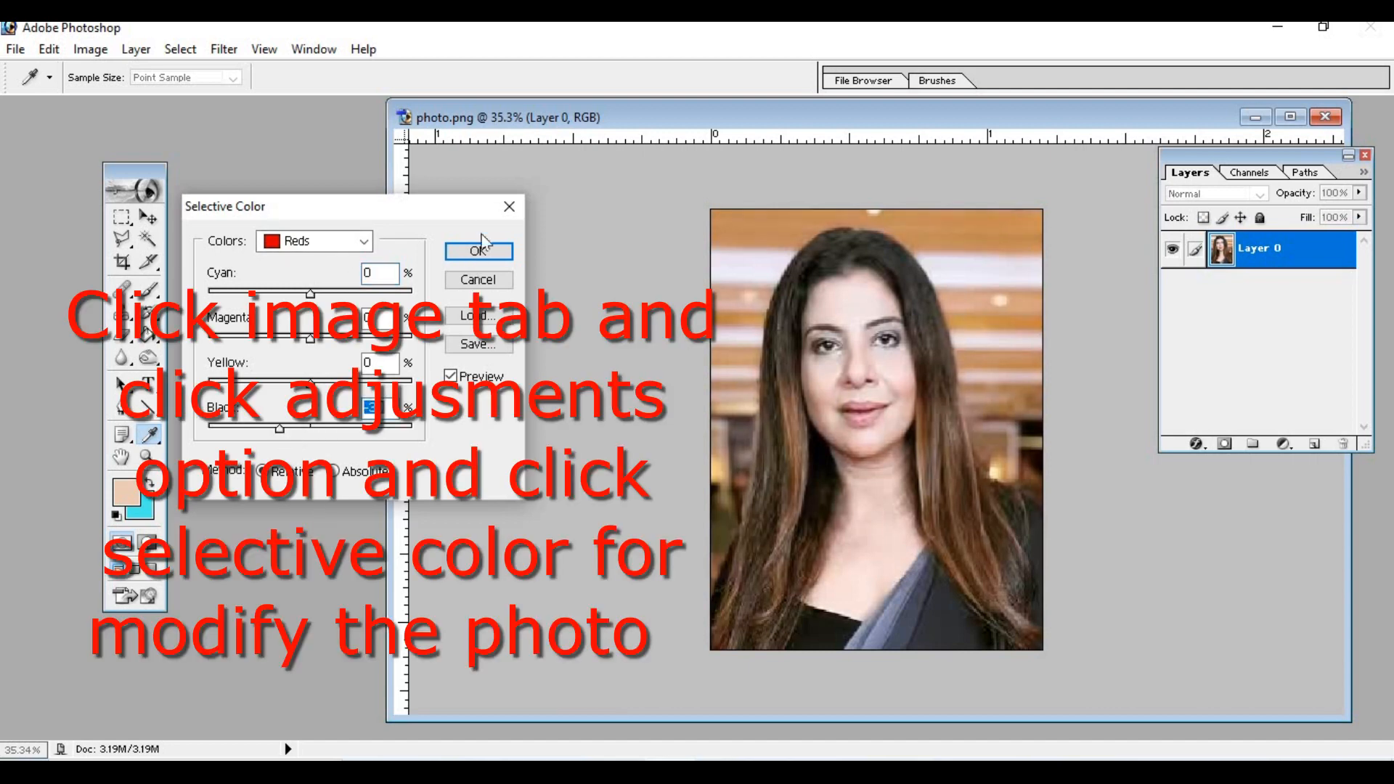
- Raise the black amount in the Blacks to +32% and apply the Selective Color adjustment
{"action": "left_click", "coordinate": [363, 241]}
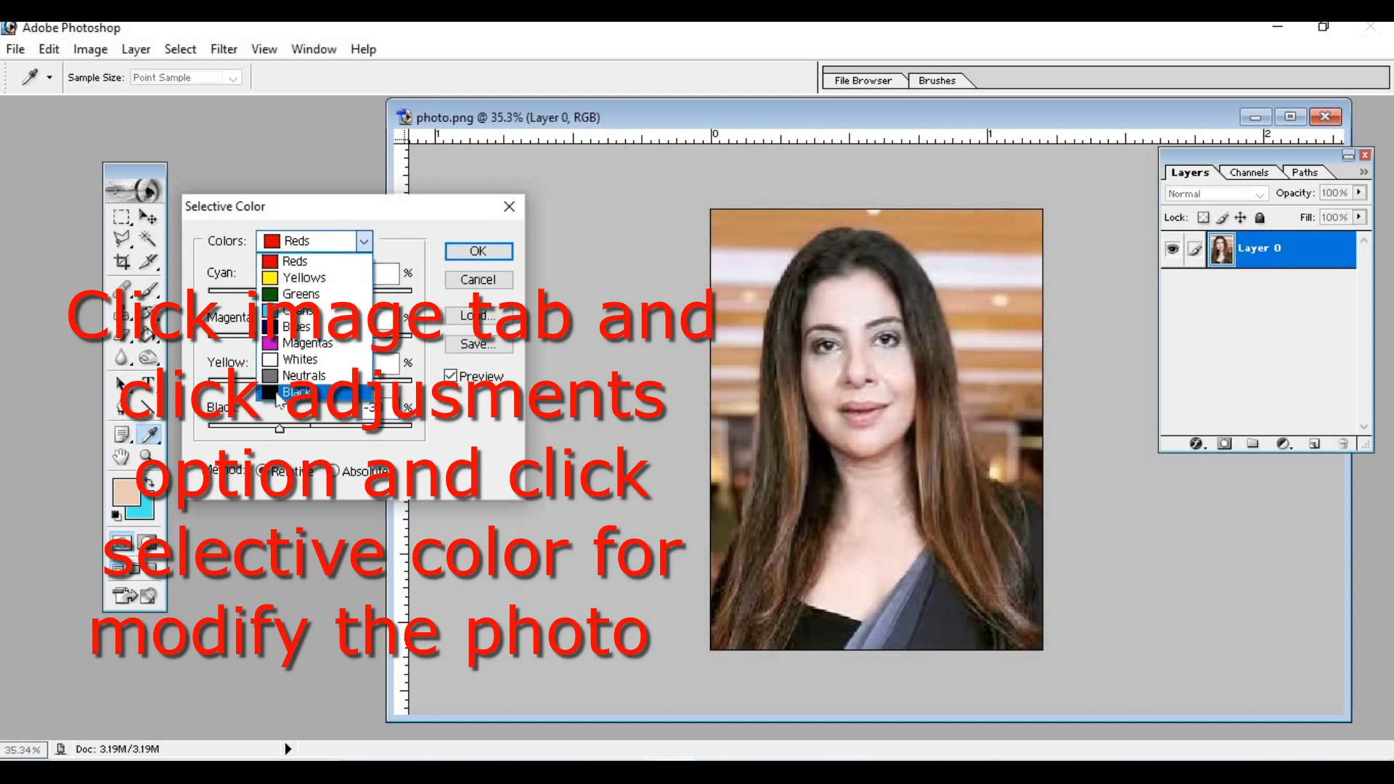
{"action": "left_click", "coordinate": [298, 393]}
{"action": "left_click_drag", "start_coordinate": [311, 428], "coordinate": [341, 433]}
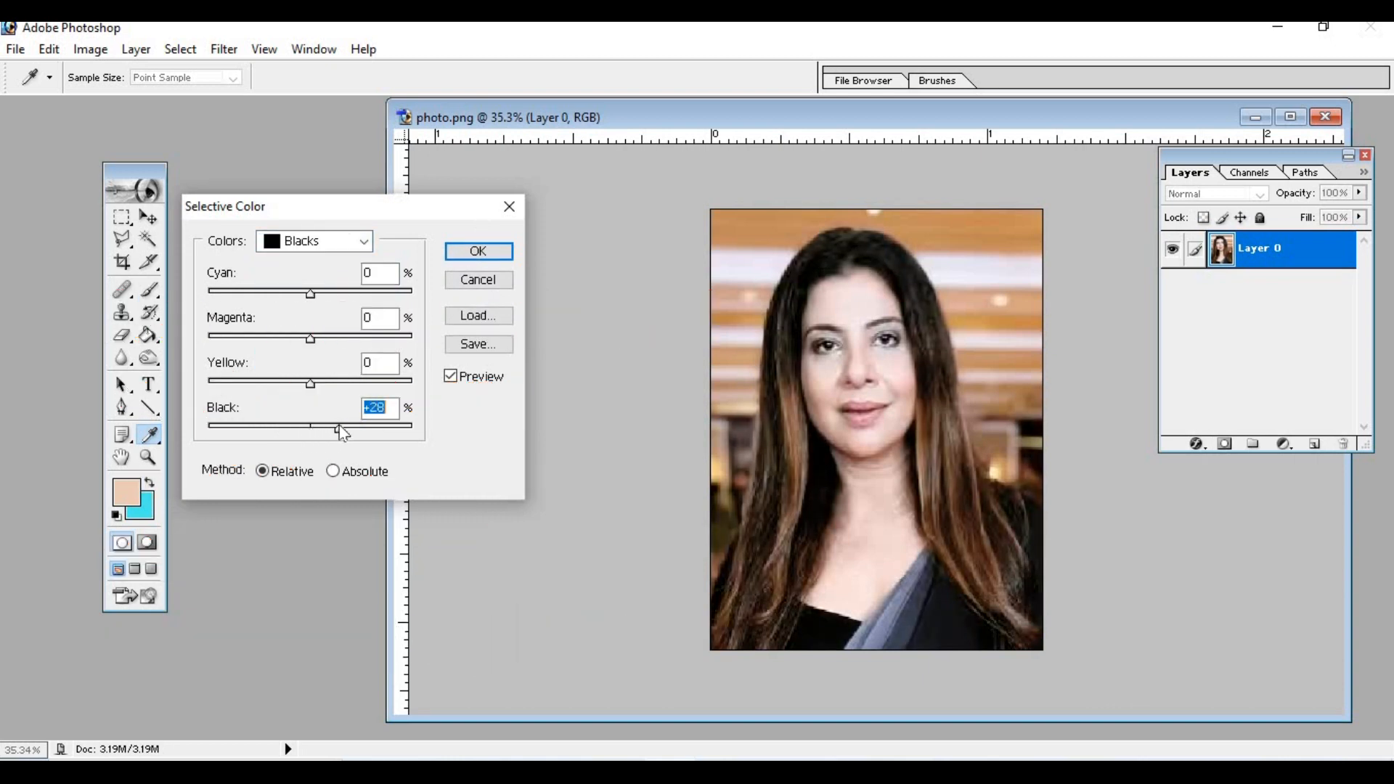
{"action": "left_click", "coordinate": [501, 253]}
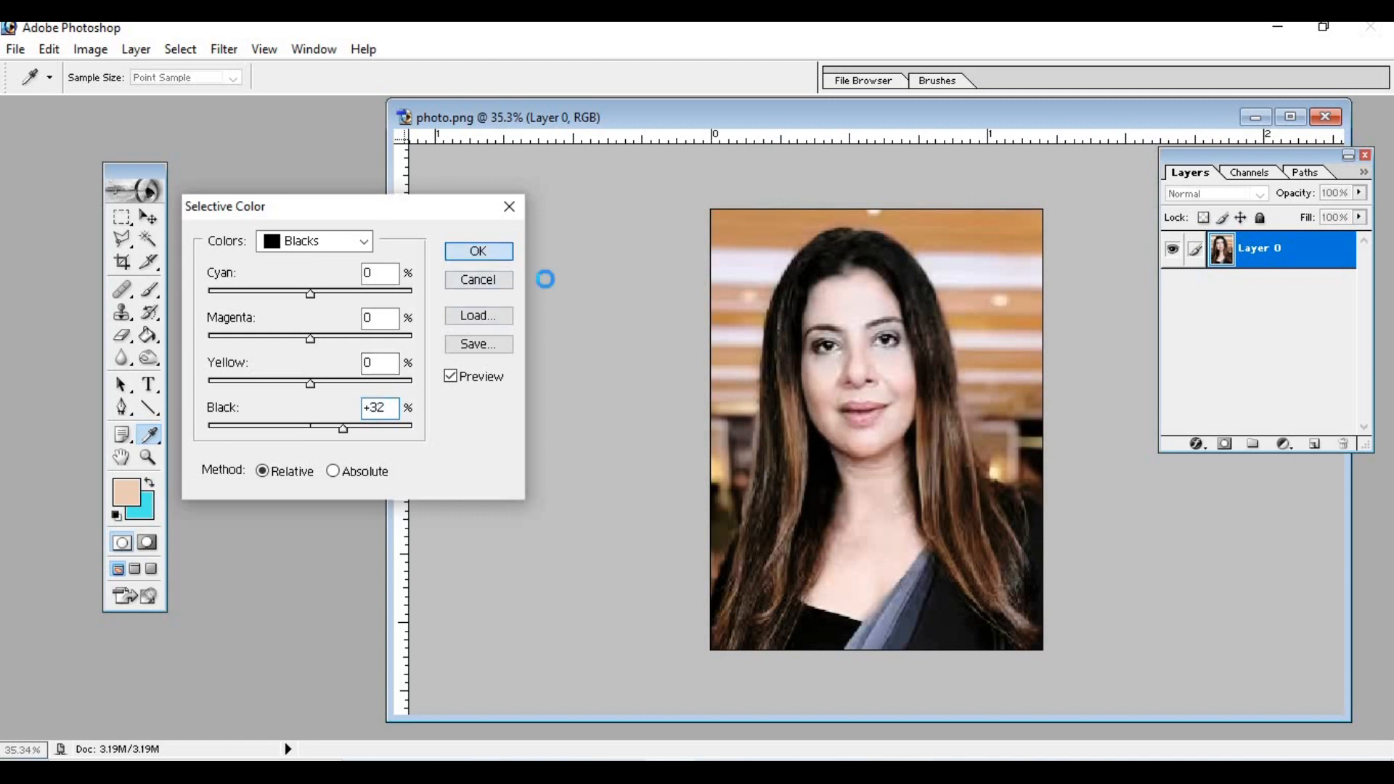
{"action": "key", "text": "c"}
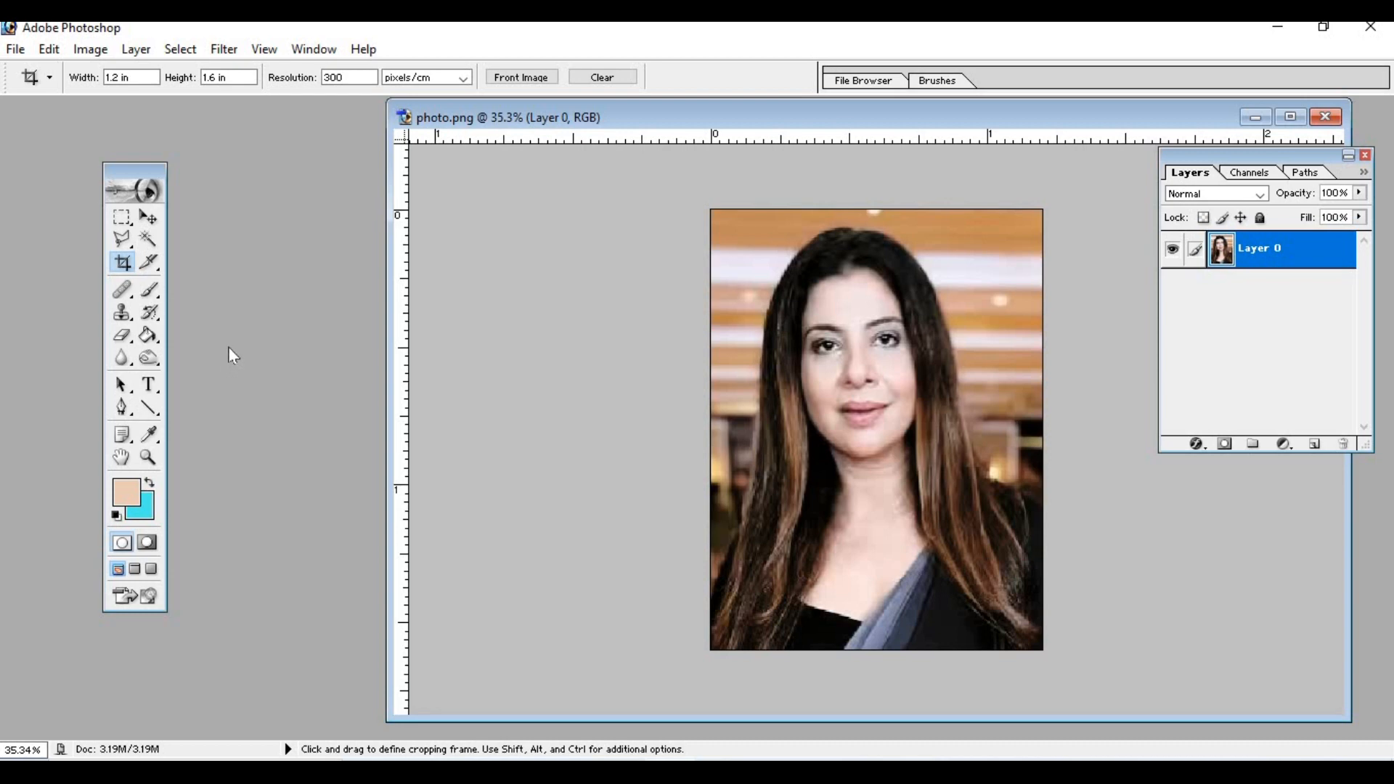
- Apply a Levels adjustment to the RGB channel with output levels of 17 and 249
{"action": "left_click", "coordinate": [136, 48]}
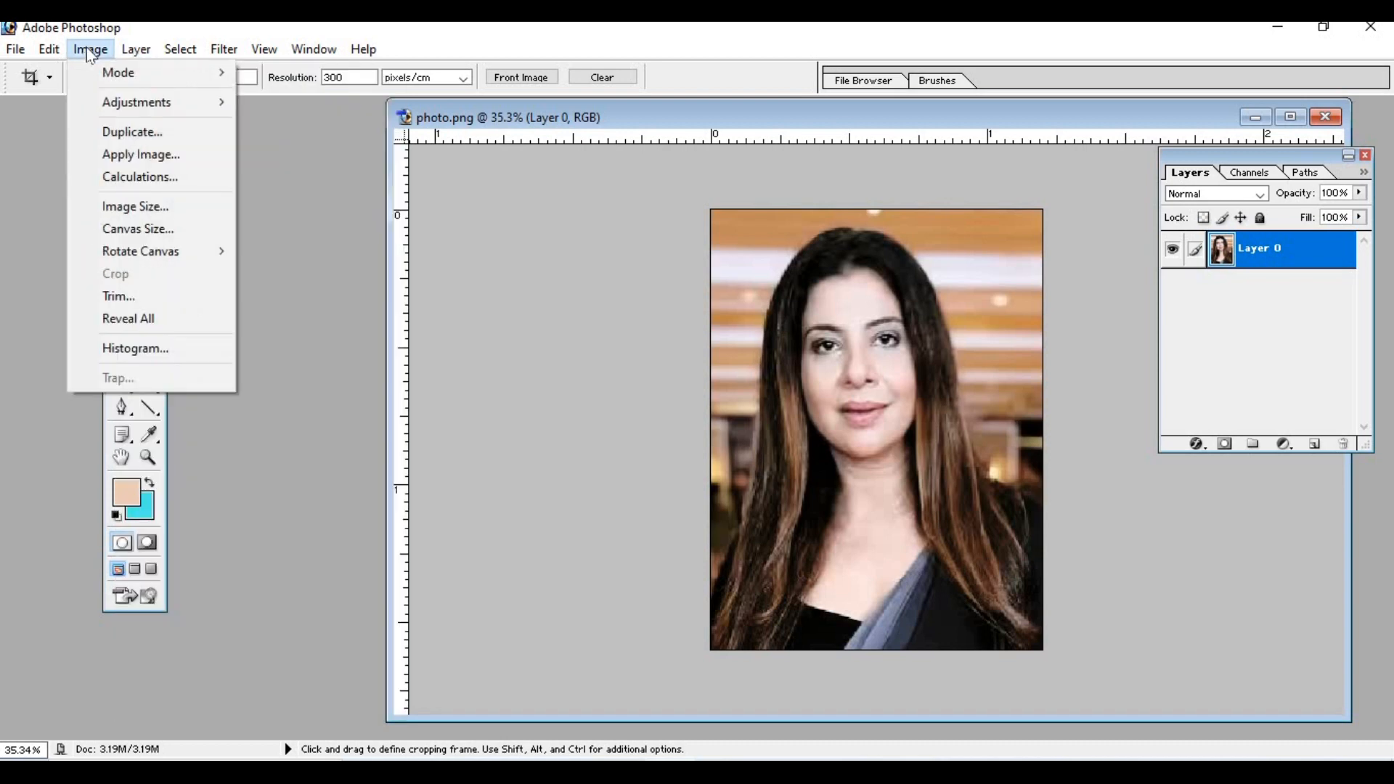
{"action": "mouse_move", "coordinate": [123, 111]}
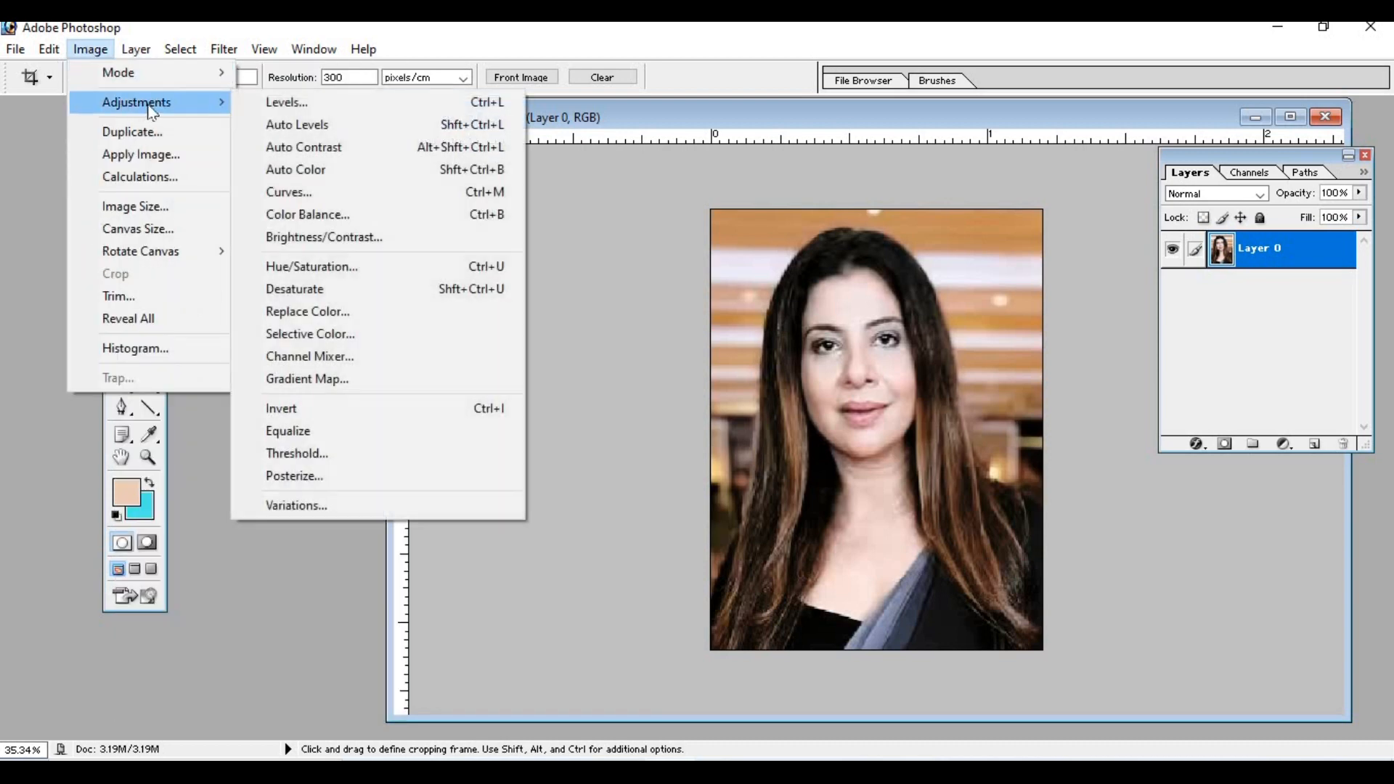
{"action": "left_click", "coordinate": [450, 103]}
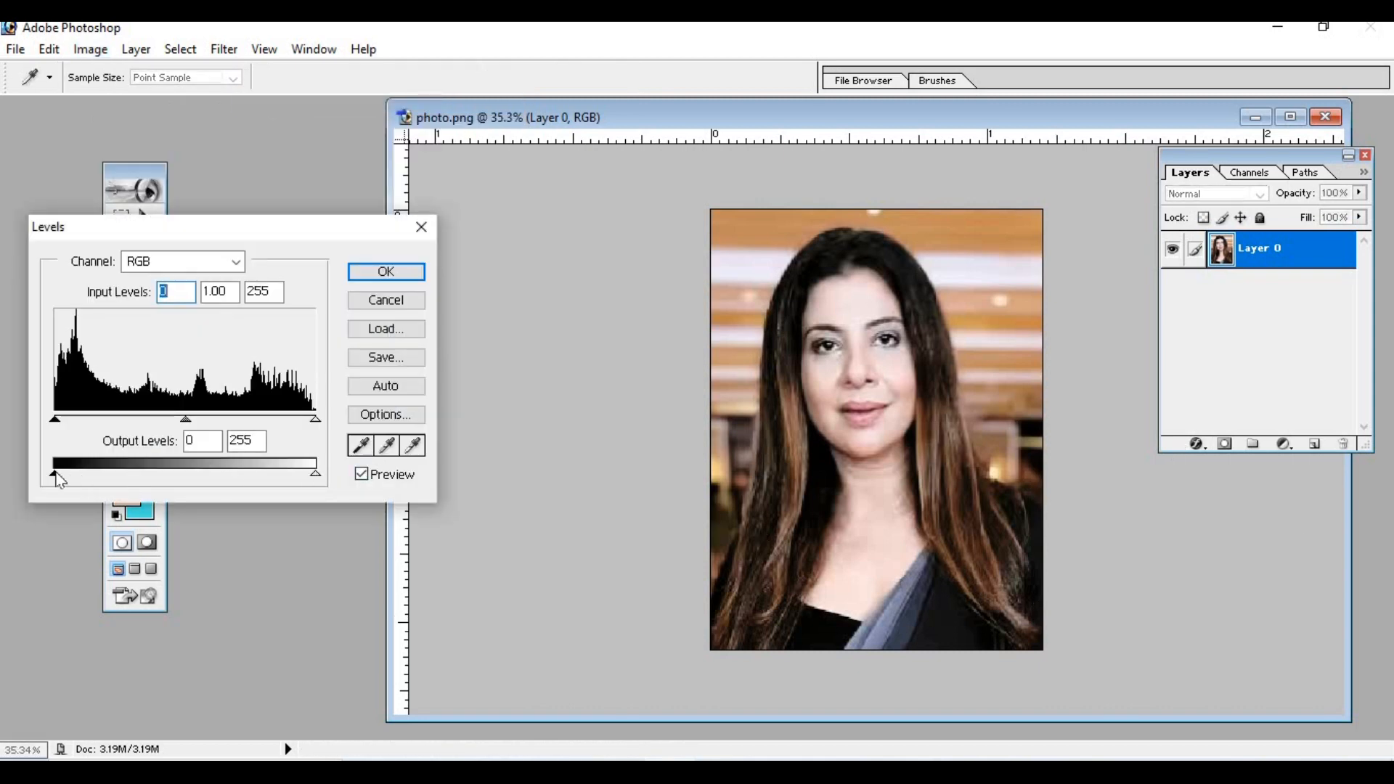
{"action": "left_click_drag", "start_coordinate": [61, 476], "coordinate": [76, 475]}
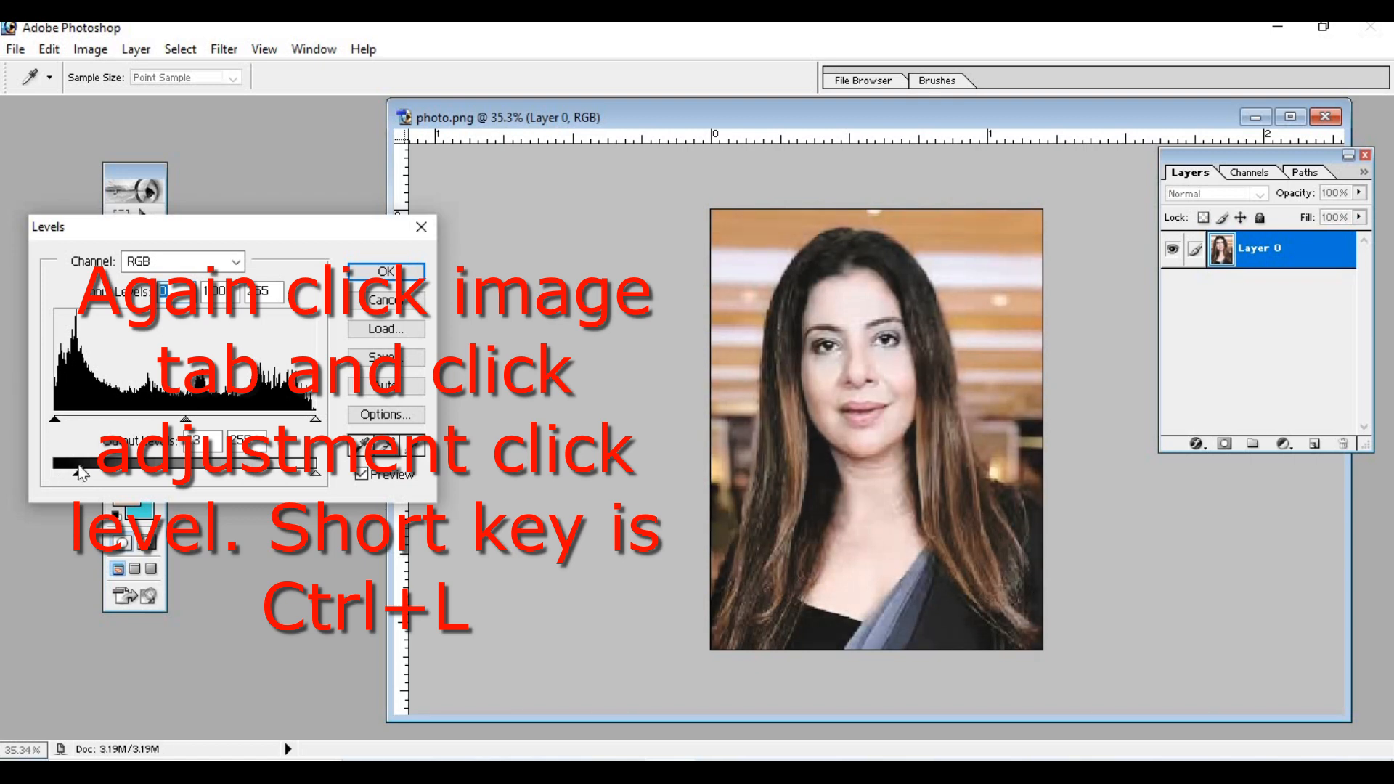
{"action": "left_click_drag", "start_coordinate": [315, 475], "coordinate": [305, 478]}
{"action": "key", "text": "Tab"}
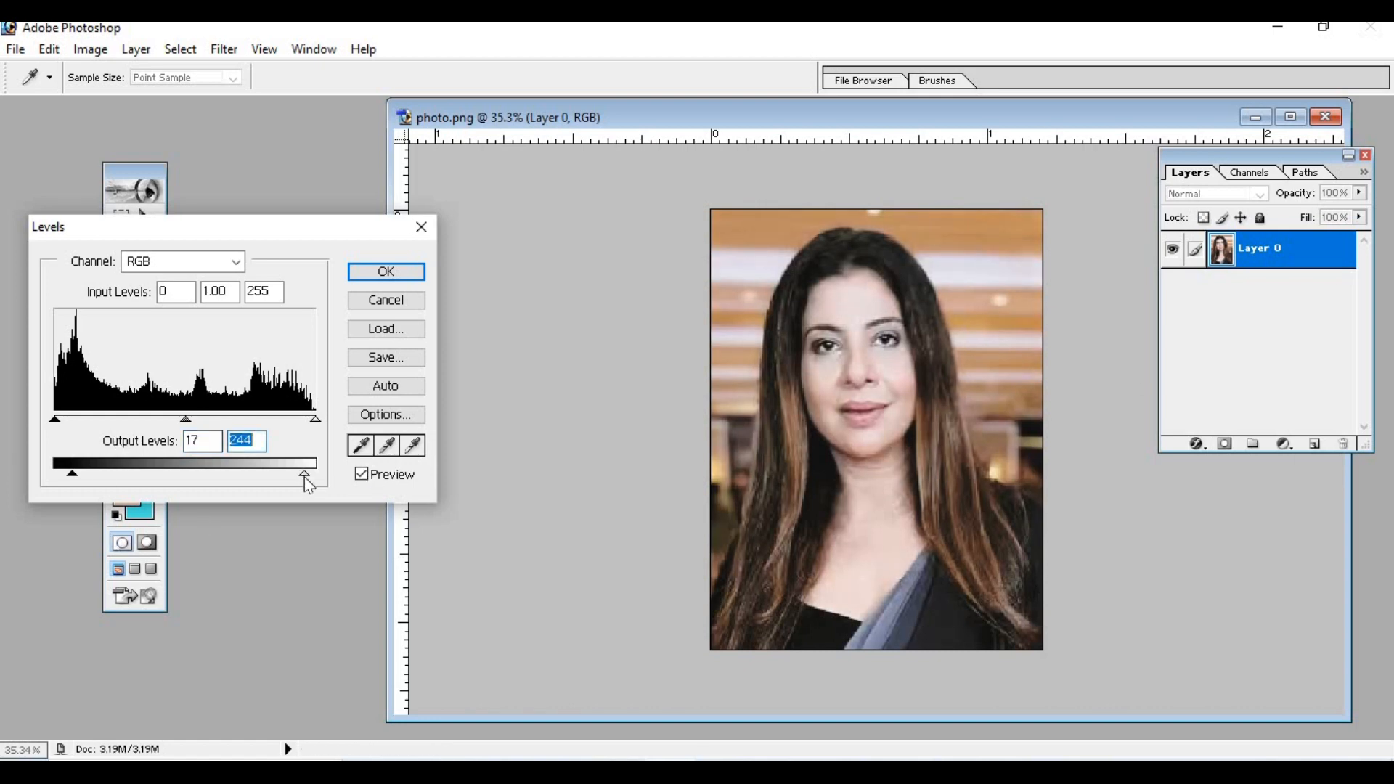
{"action": "left_click_drag", "start_coordinate": [307, 470], "coordinate": [310, 471]}
{"action": "left_click", "coordinate": [386, 272]}
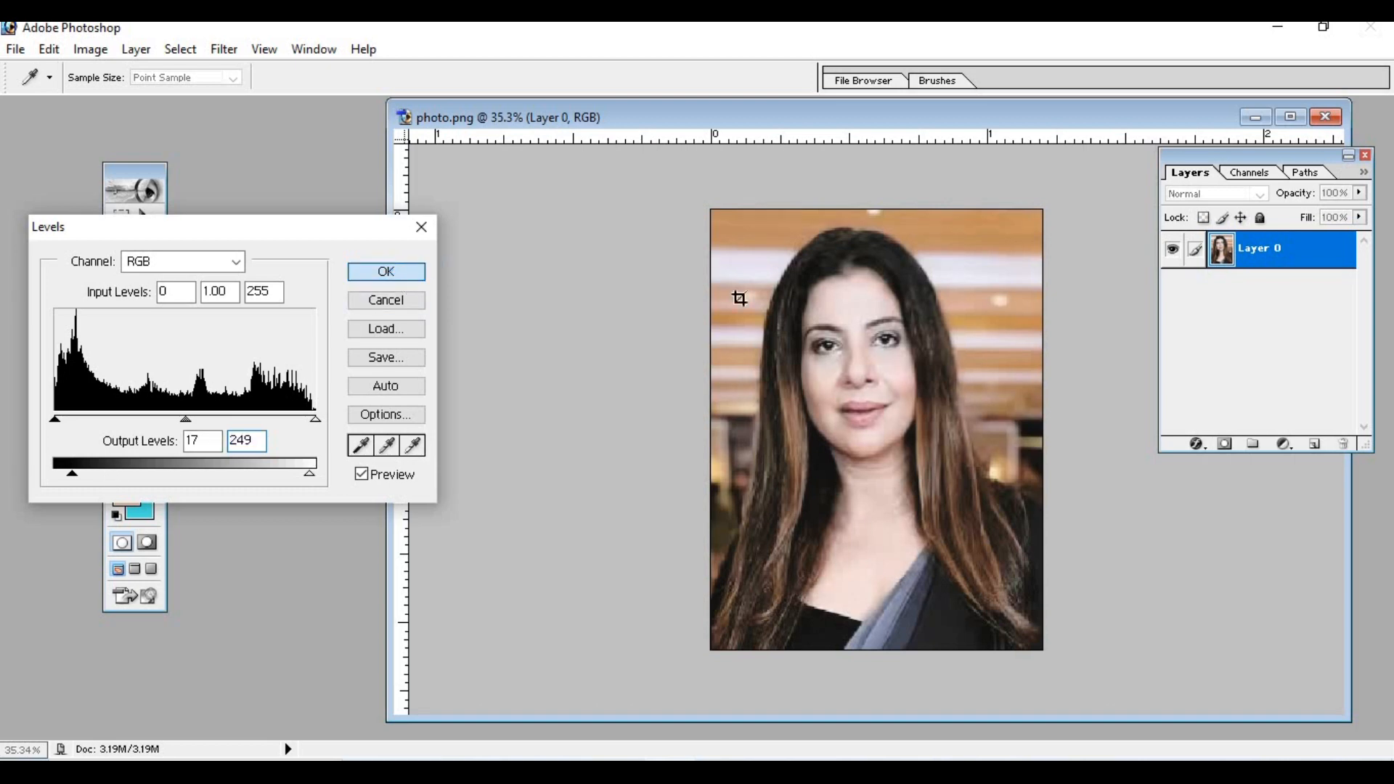
{"action": "key", "text": "c"}
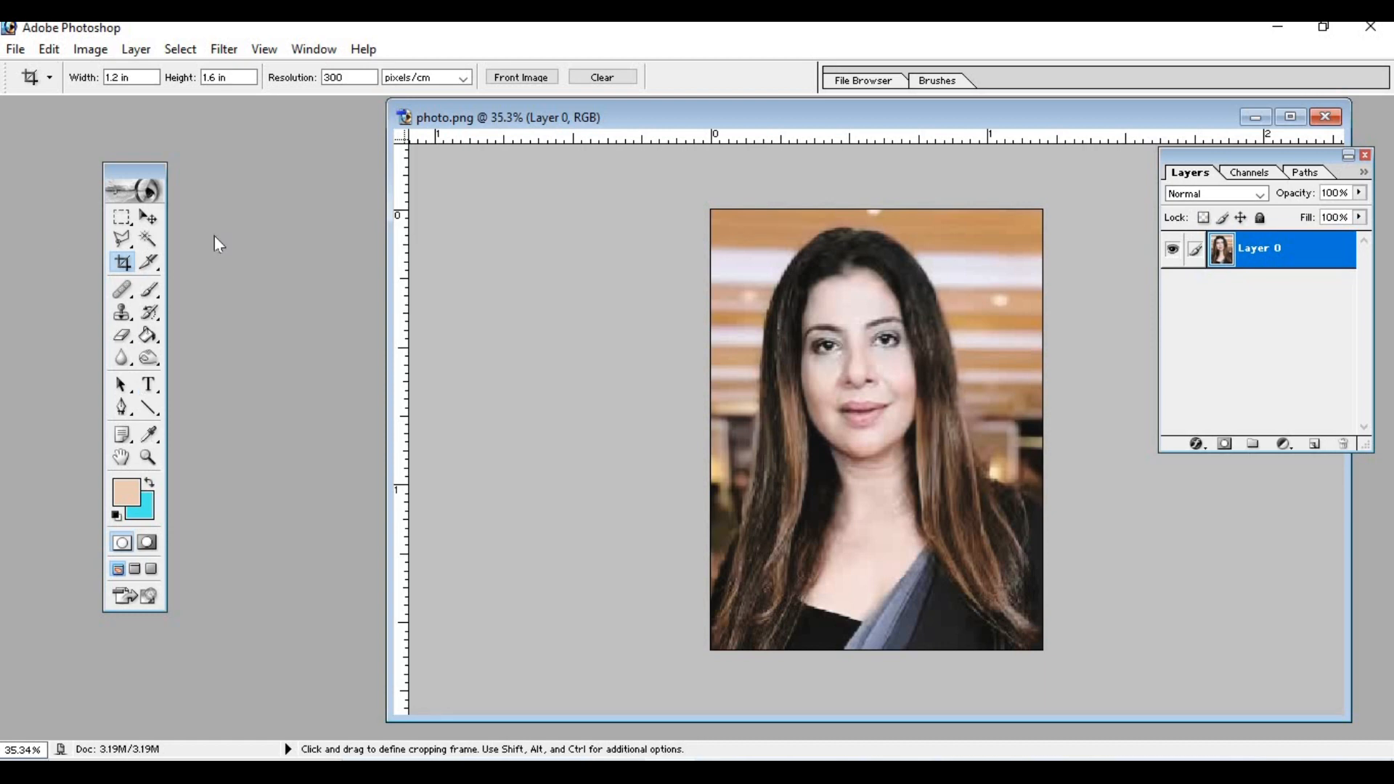
- Sample the skin tone from the woman's neck and paint over the neck with a size 70 brush at 10% opacity
{"action": "left_click", "coordinate": [150, 435]}
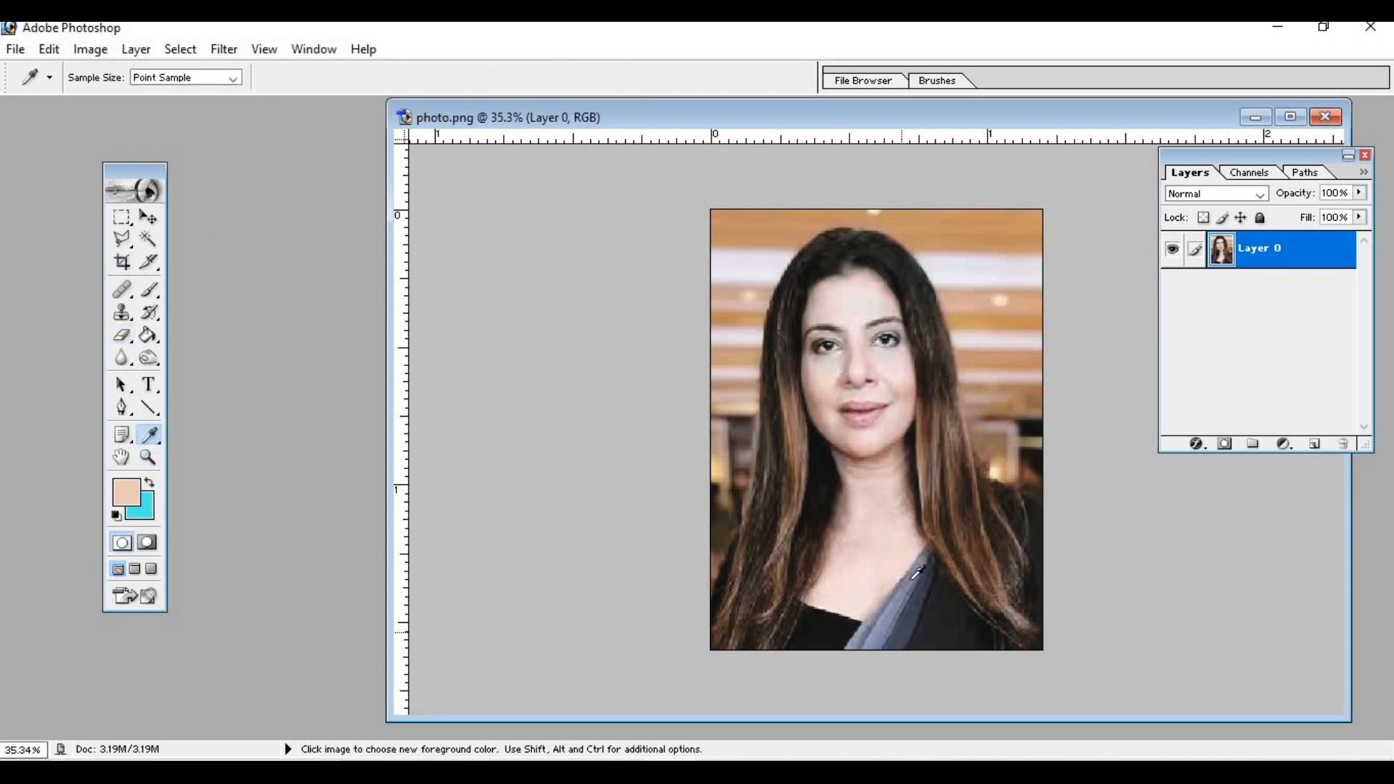
{"action": "left_click", "coordinate": [884, 492]}
{"action": "left_click", "coordinate": [148, 291]}
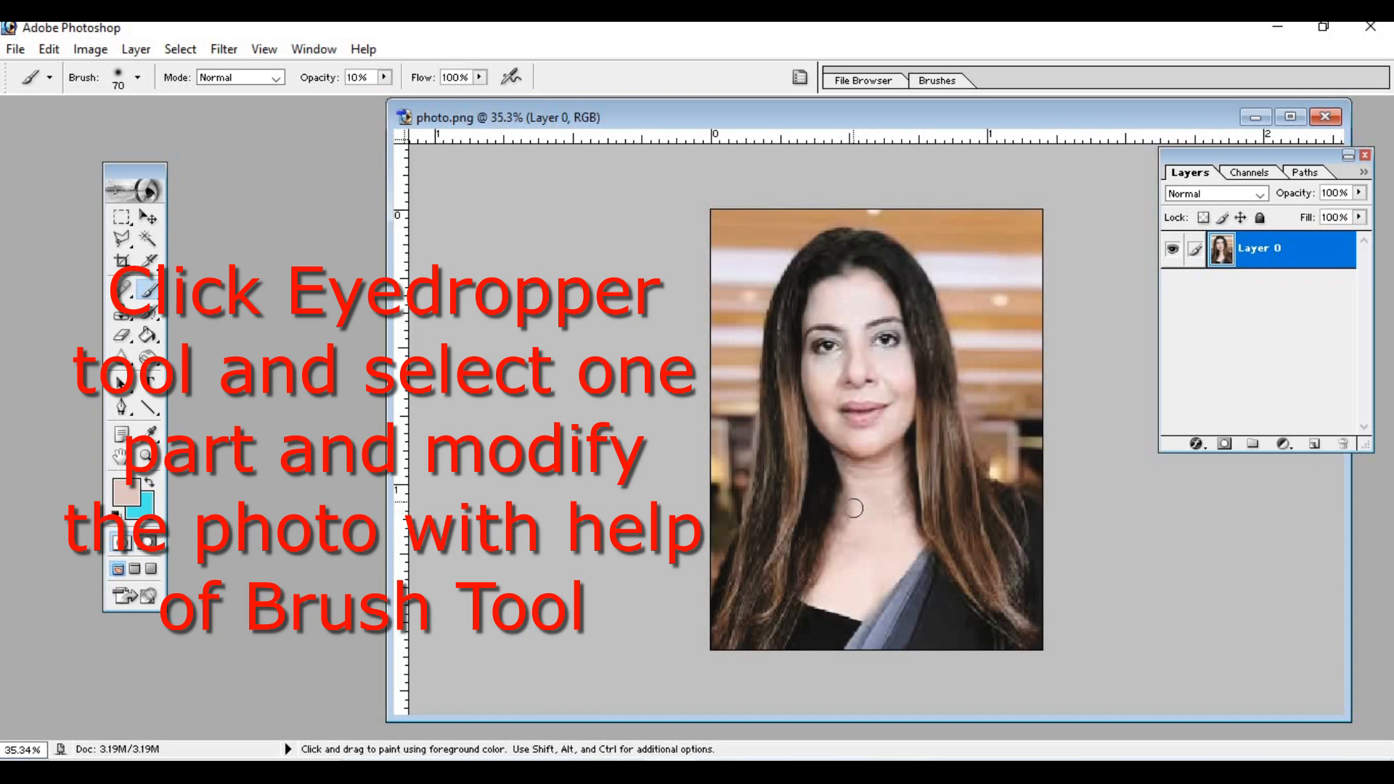
{"action": "mouse_move", "coordinate": [855, 471]}
{"action": "left_mouse_down"}
{"action": "mouse_move", "coordinate": [893, 465]}
{"action": "mouse_move", "coordinate": [875, 466]}
{"action": "left_mouse_up"}
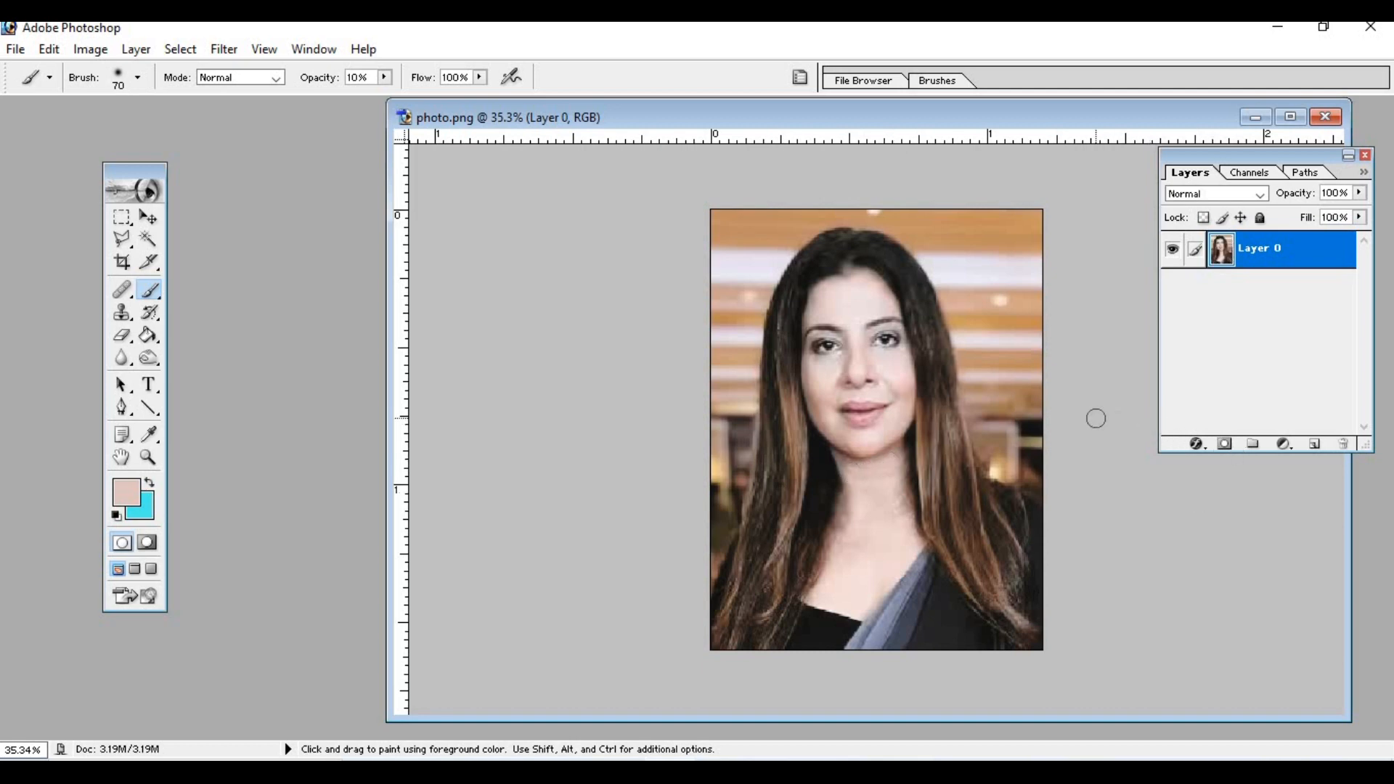
- Sample the light skin tone from the woman's cheek and paint beneath the eye with the size 70 brush at 10% opacity
{"action": "scroll", "coordinate": [1073, 344], "scroll_direction": "up", "scroll_amount": 5}
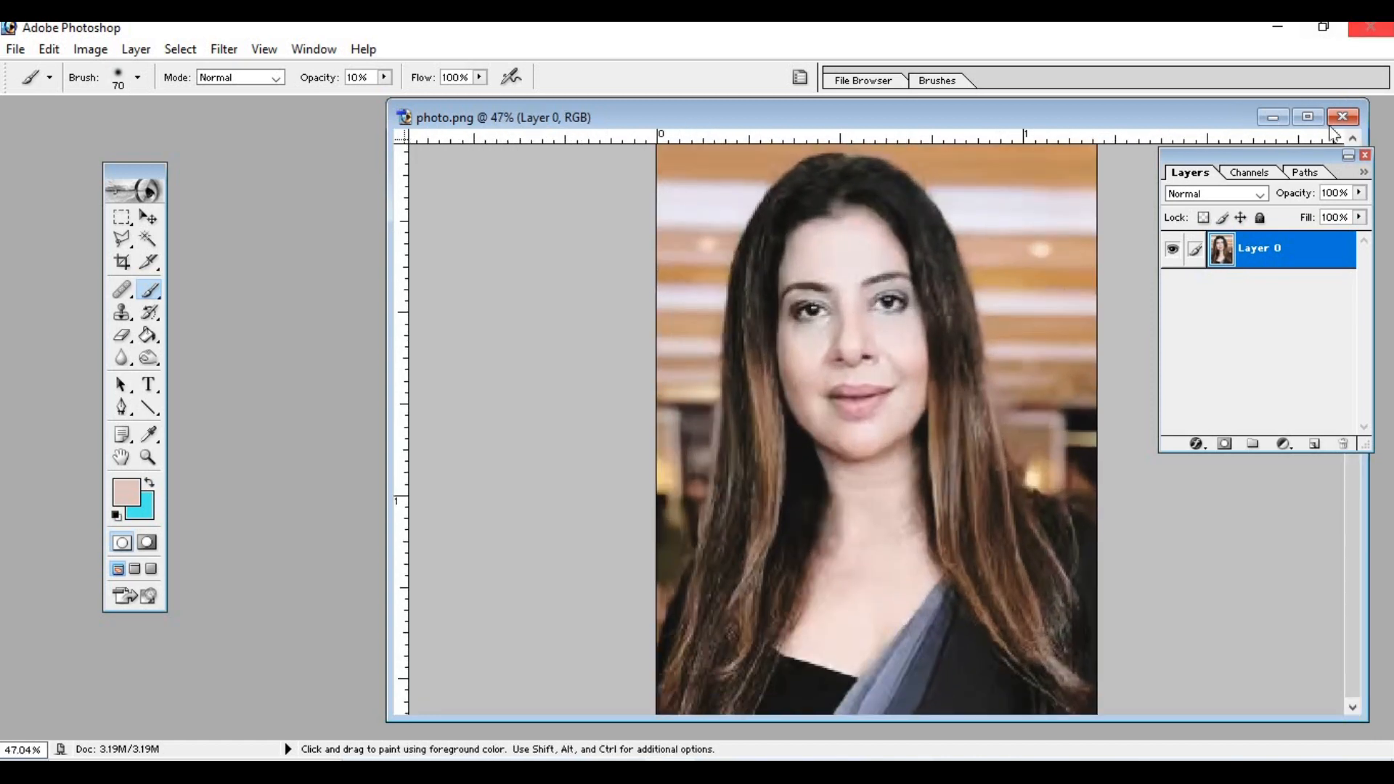
{"action": "left_click", "coordinate": [1308, 117]}
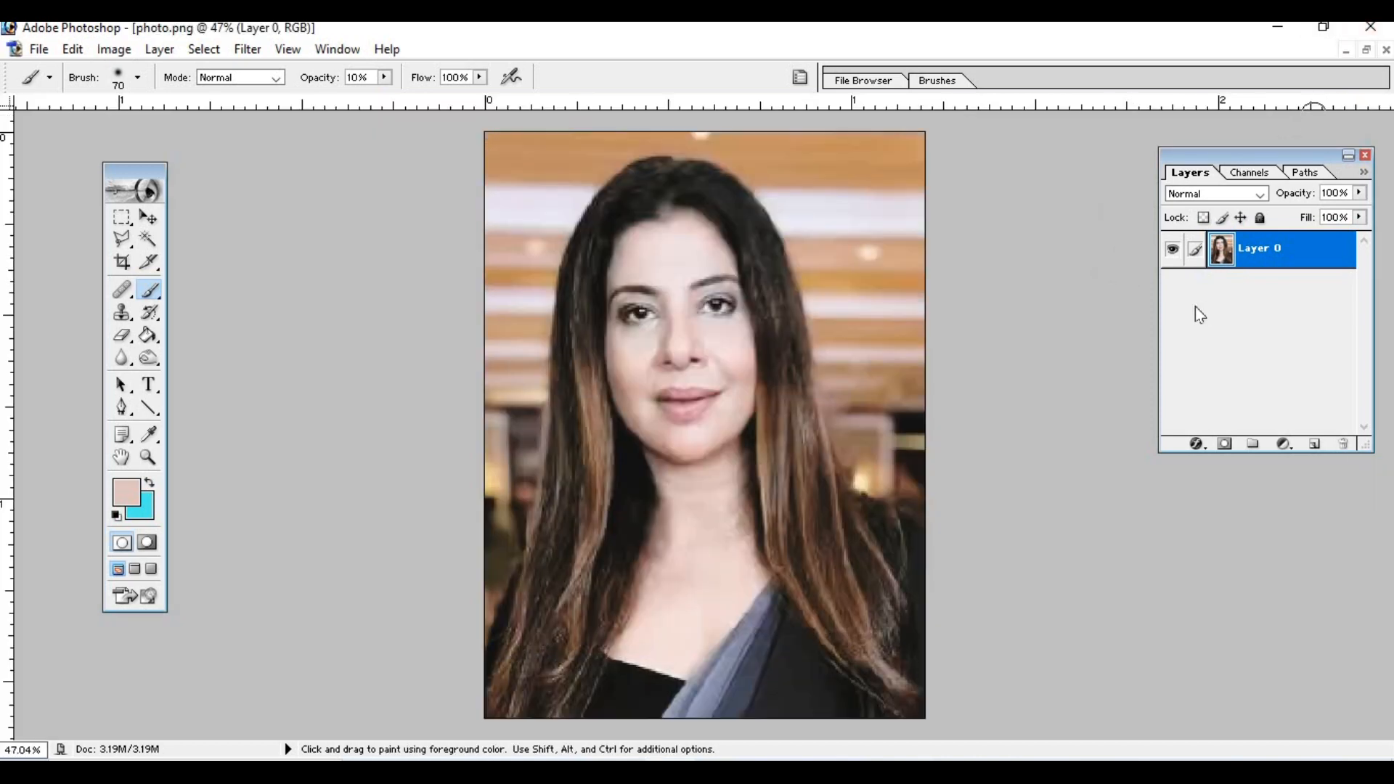
{"action": "key", "text": "ctrl+plus"}
{"action": "key", "text": "ctrl+plus"}
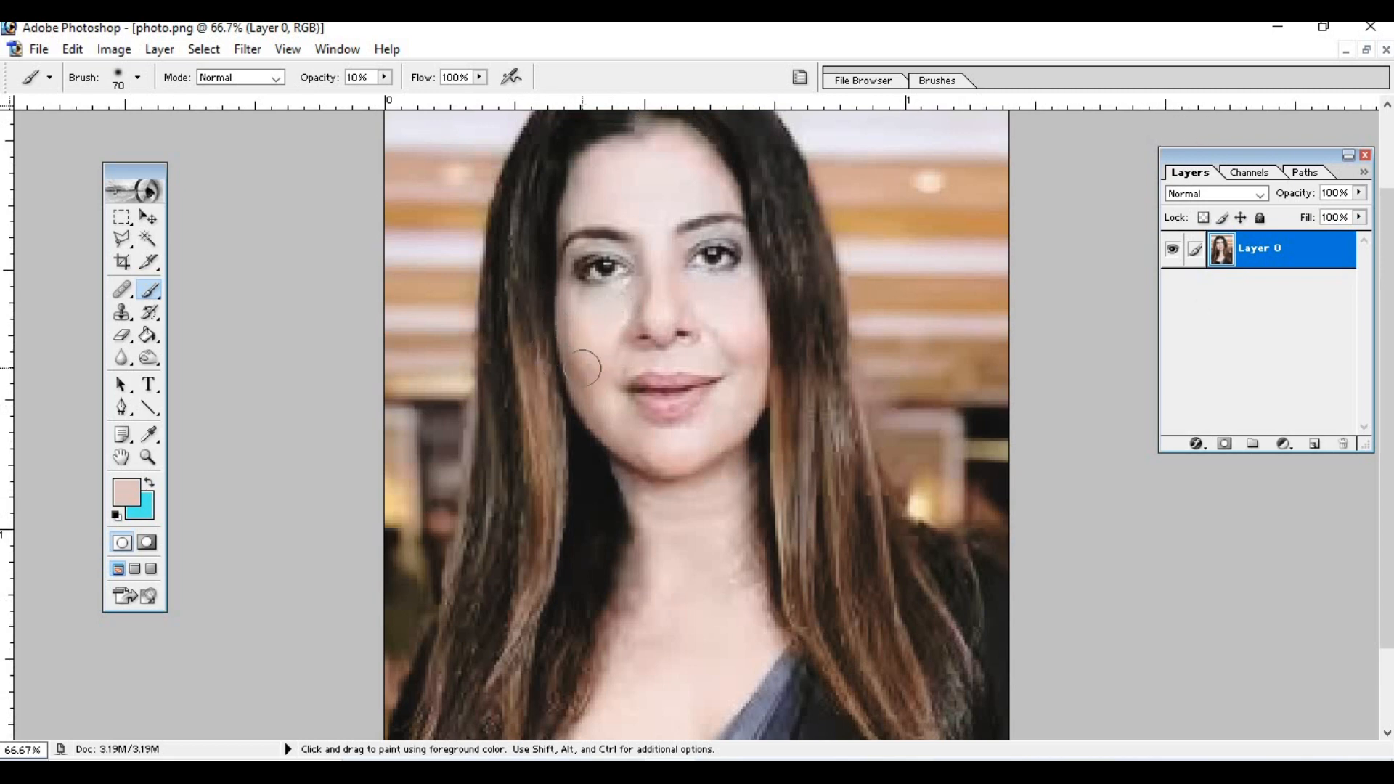
{"action": "left_click", "coordinate": [150, 434]}
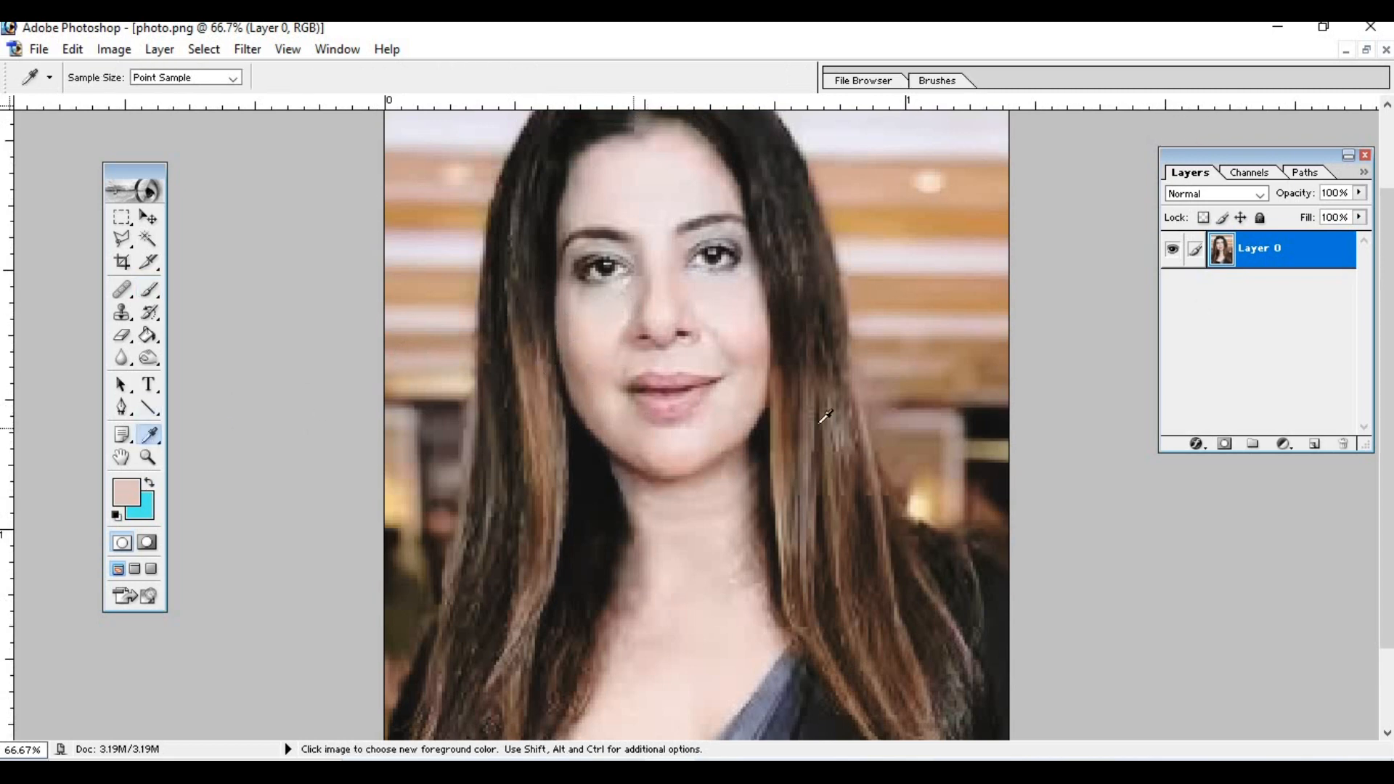
{"action": "left_click", "coordinate": [718, 300]}
{"action": "left_click", "coordinate": [149, 294]}
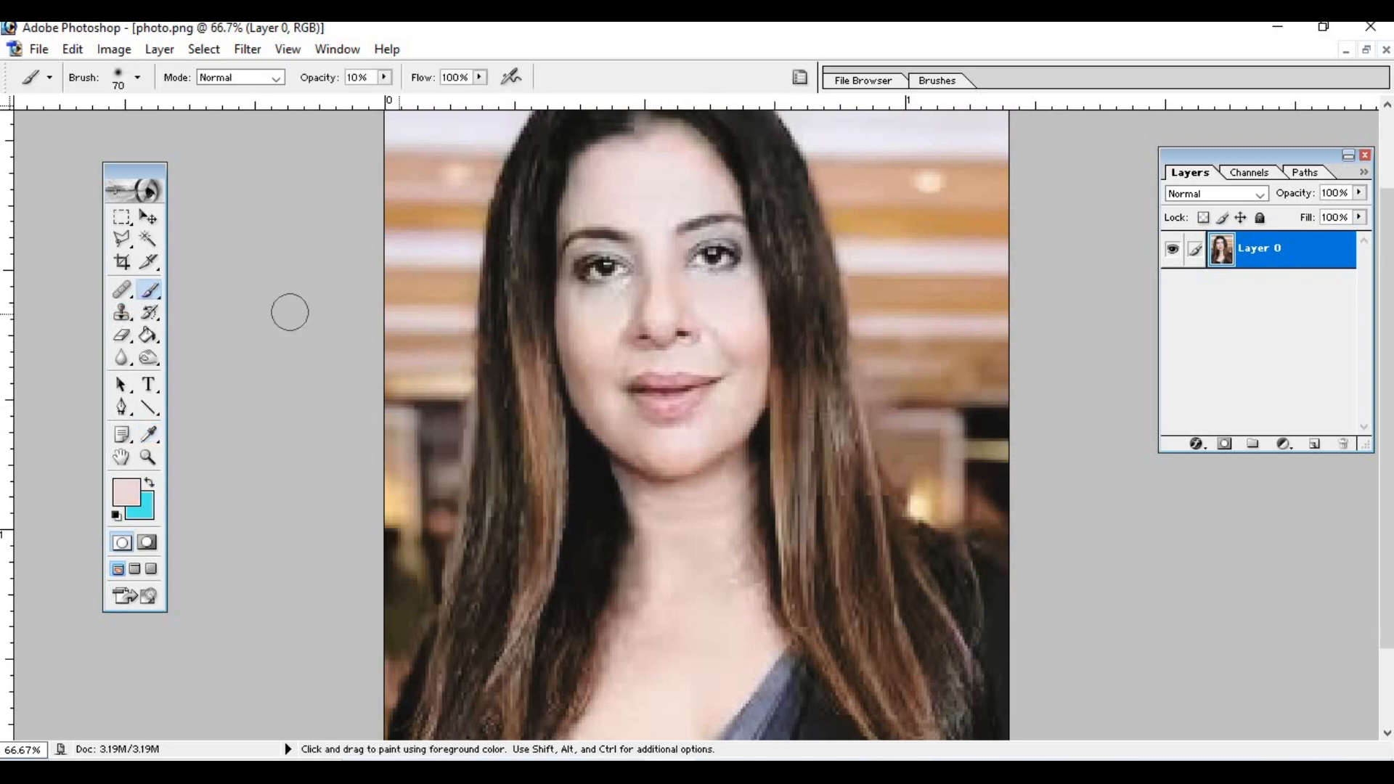
{"action": "left_click", "coordinate": [733, 290]}
{"action": "left_click", "coordinate": [736, 290]}
{"action": "left_click", "coordinate": [707, 288]}
{"action": "left_click", "coordinate": [707, 289]}
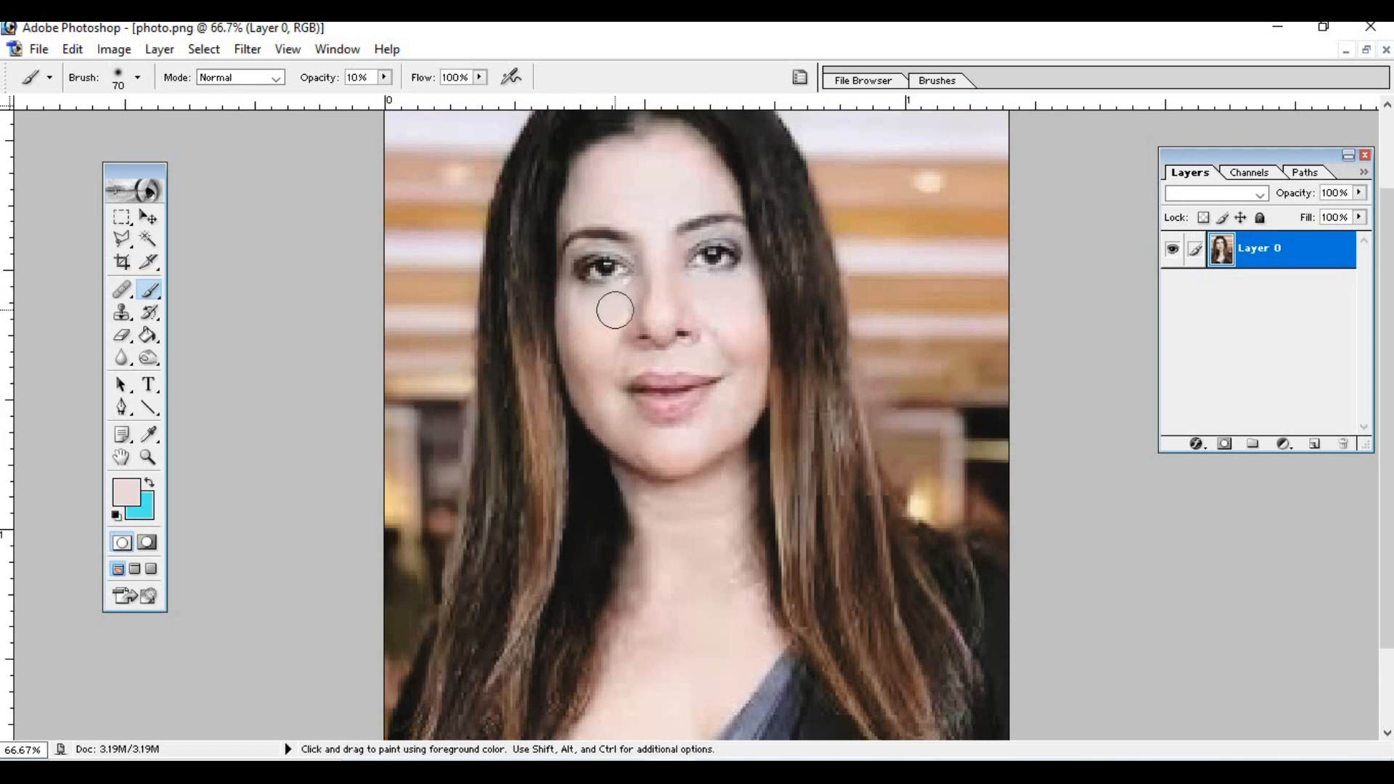
- Start a Pen tool path at the photo's left edge and trace the hair outline up toward the head
{"action": "scroll", "coordinate": [594, 372], "scroll_direction": "down", "scroll_amount": 2}
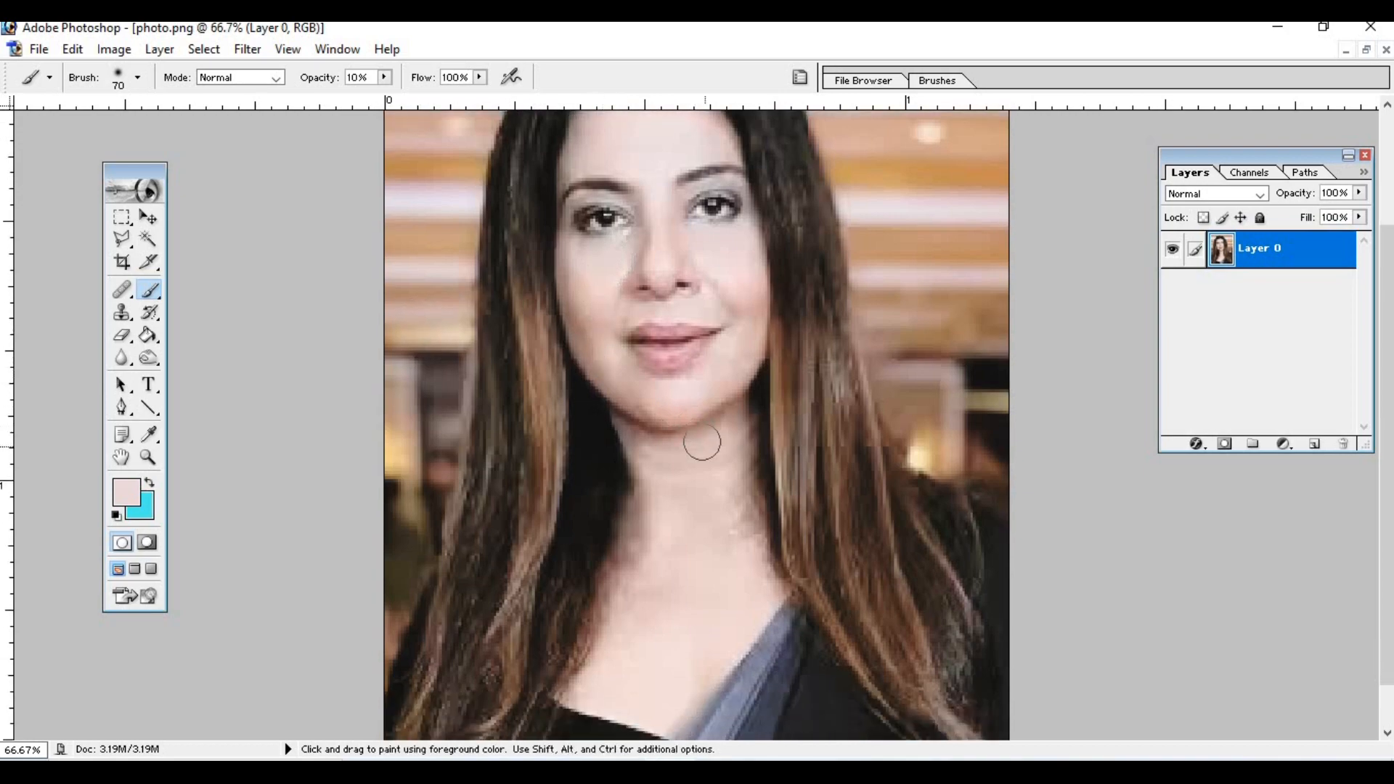
{"action": "scroll", "coordinate": [760, 521], "scroll_direction": "down", "scroll_amount": 3}
{"action": "scroll", "coordinate": [766, 514], "scroll_direction": "down", "scroll_amount": 2}
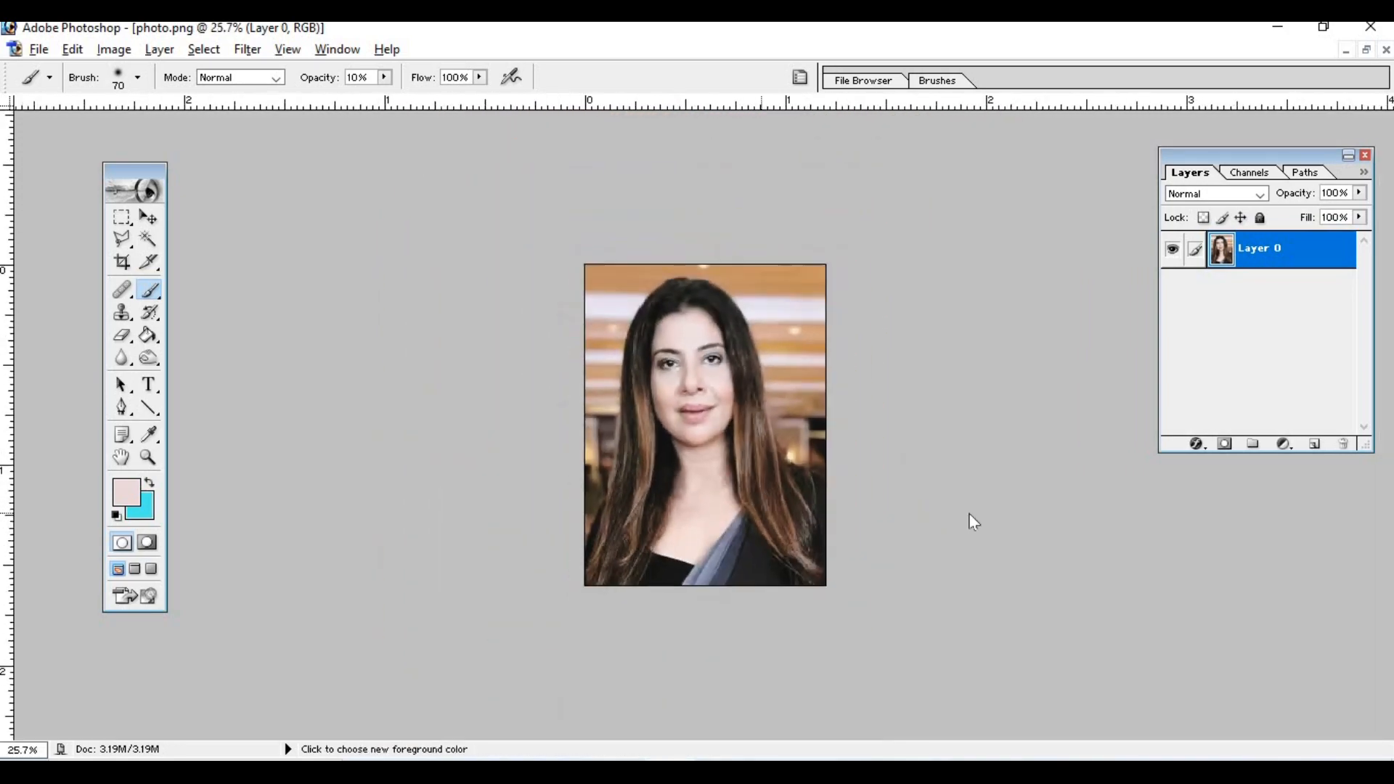
{"action": "key", "text": "p"}
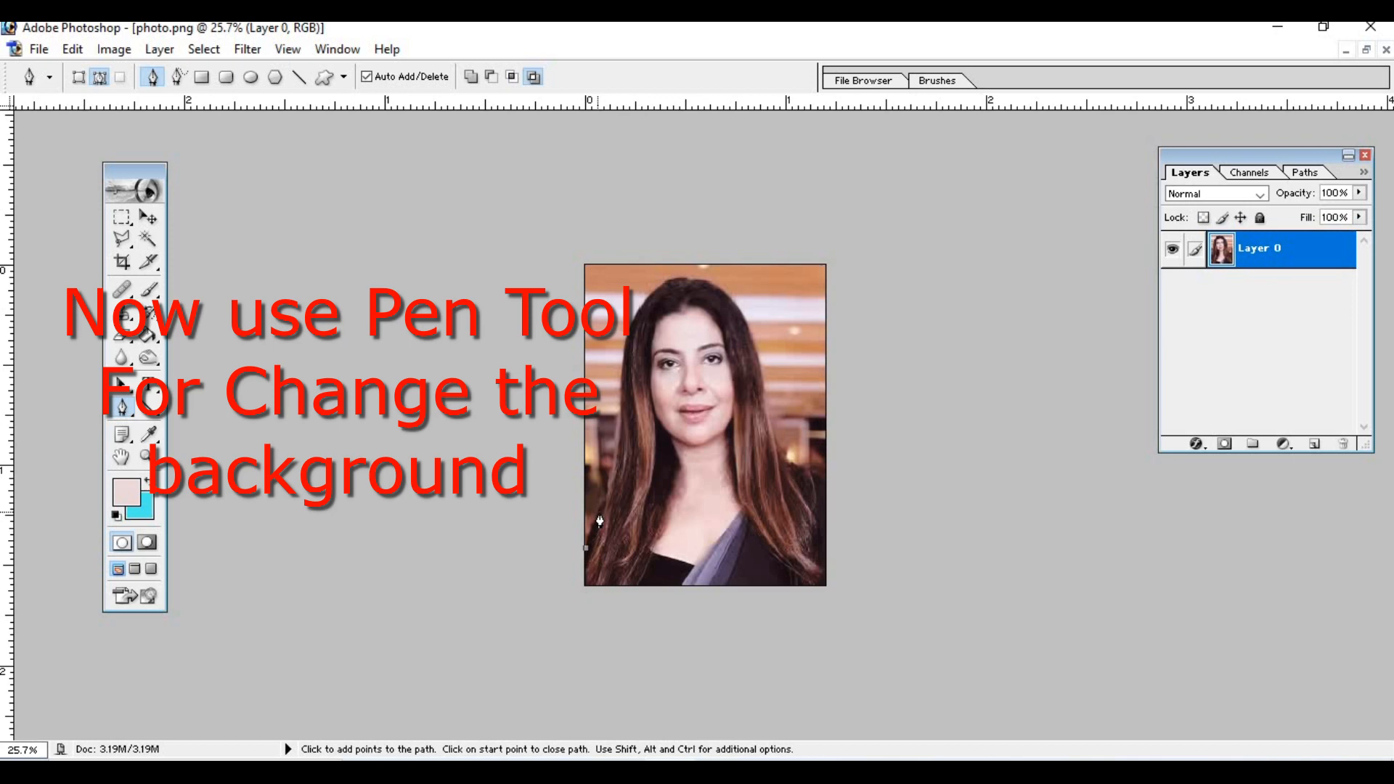
{"action": "scroll", "coordinate": [610, 514], "scroll_direction": "down", "scroll_amount": 1}
{"action": "scroll", "coordinate": [574, 531], "scroll_direction": "up", "scroll_amount": 4}
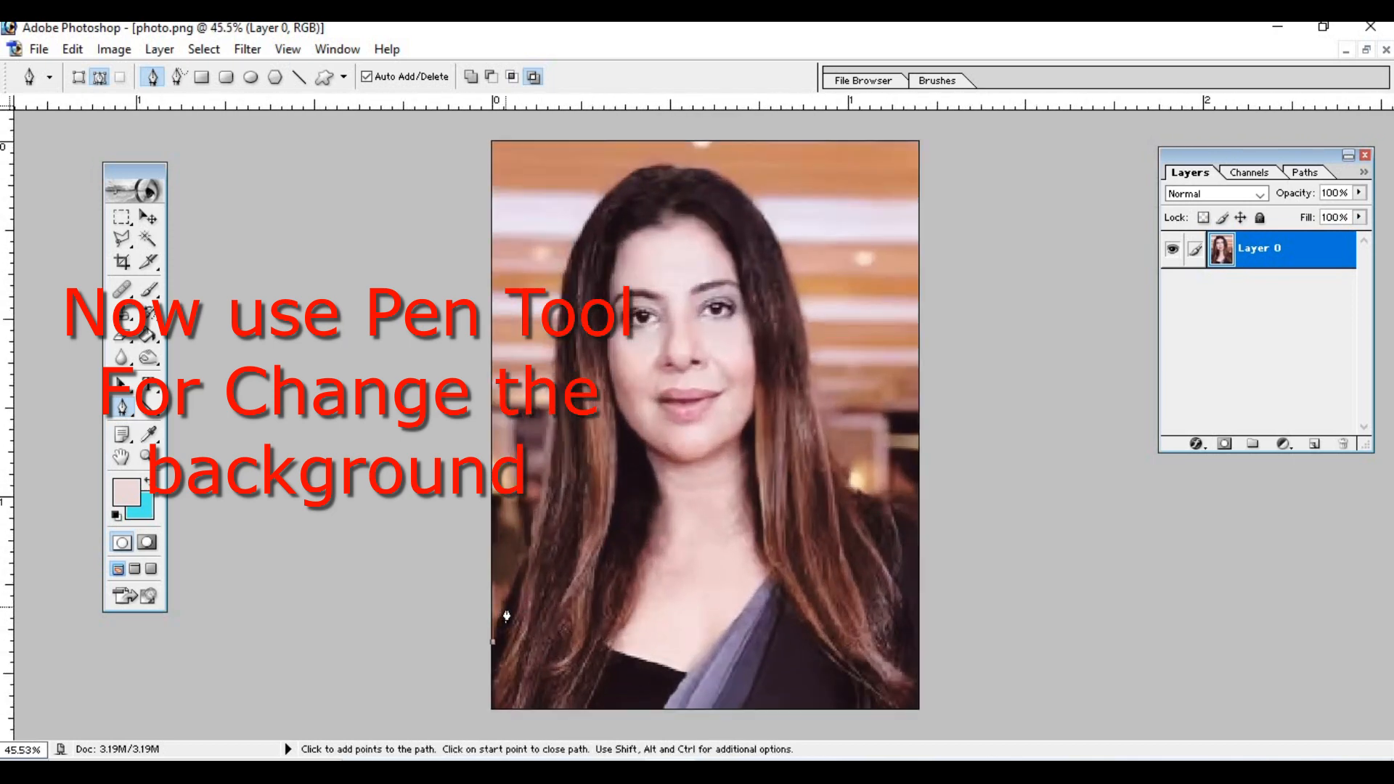
{"action": "left_click", "coordinate": [504, 606]}
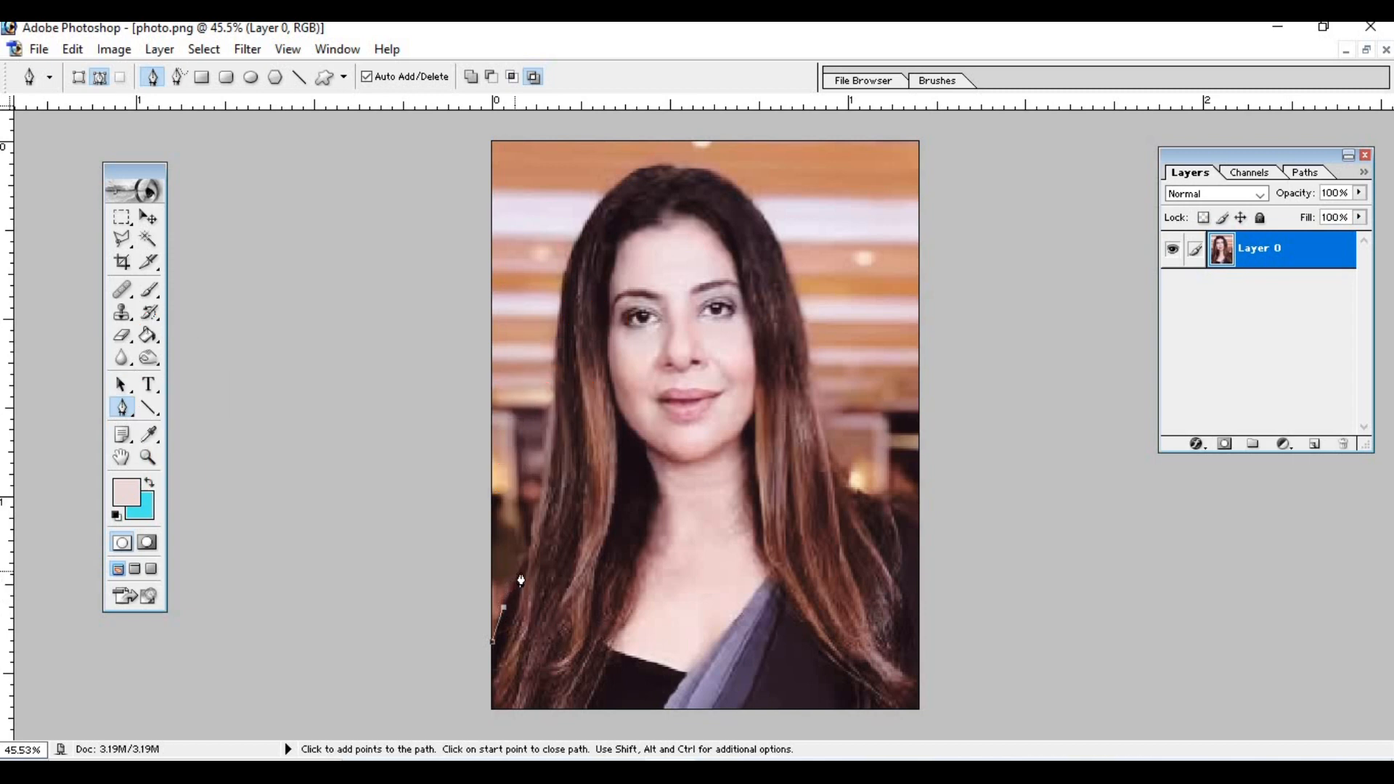
{"action": "left_click", "coordinate": [522, 571]}
{"action": "left_click", "coordinate": [554, 441]}
{"action": "left_click", "coordinate": [553, 388]}
{"action": "left_click", "coordinate": [562, 294]}
{"action": "left_click", "coordinate": [582, 231]}
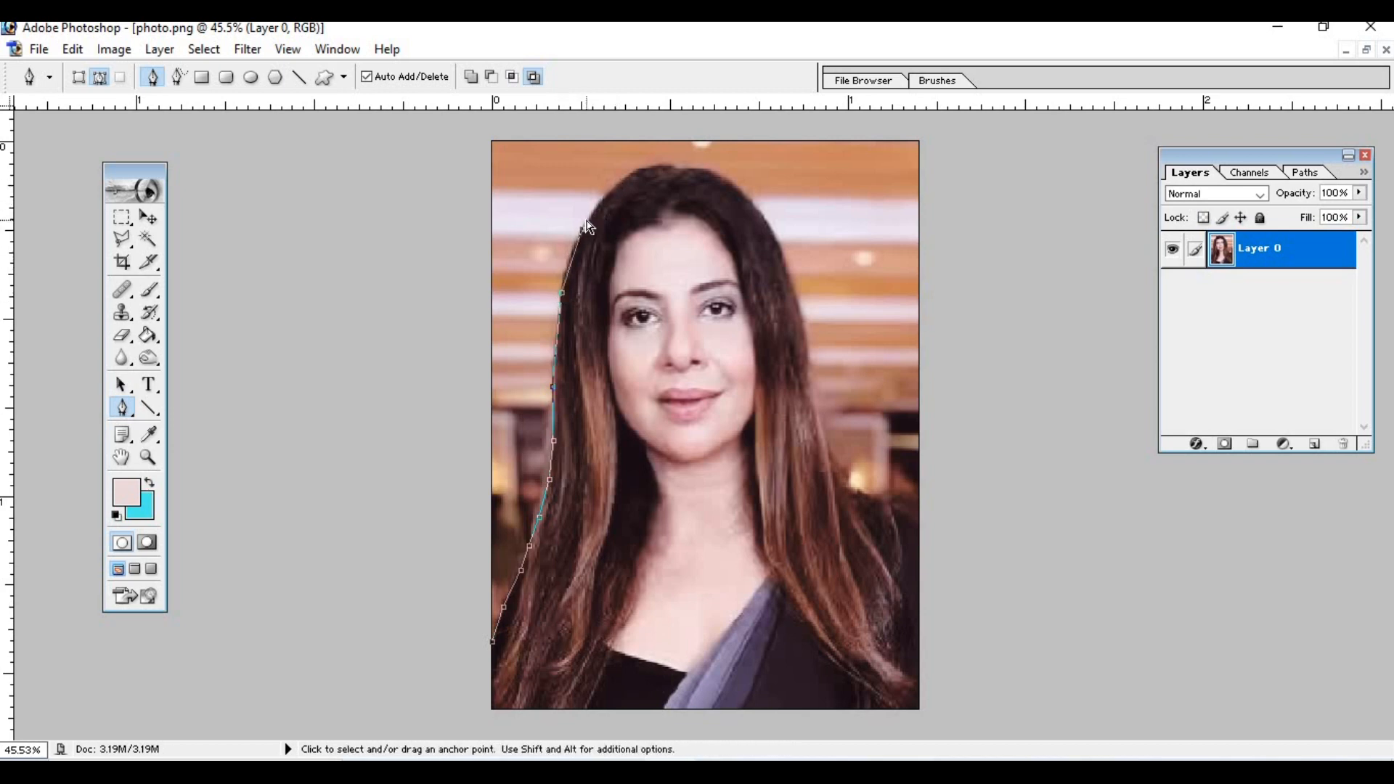
- Undo the last anchor point and continue the path over the top of the head and down the other side to the shoulder
{"action": "key", "text": "ctrl+z"}
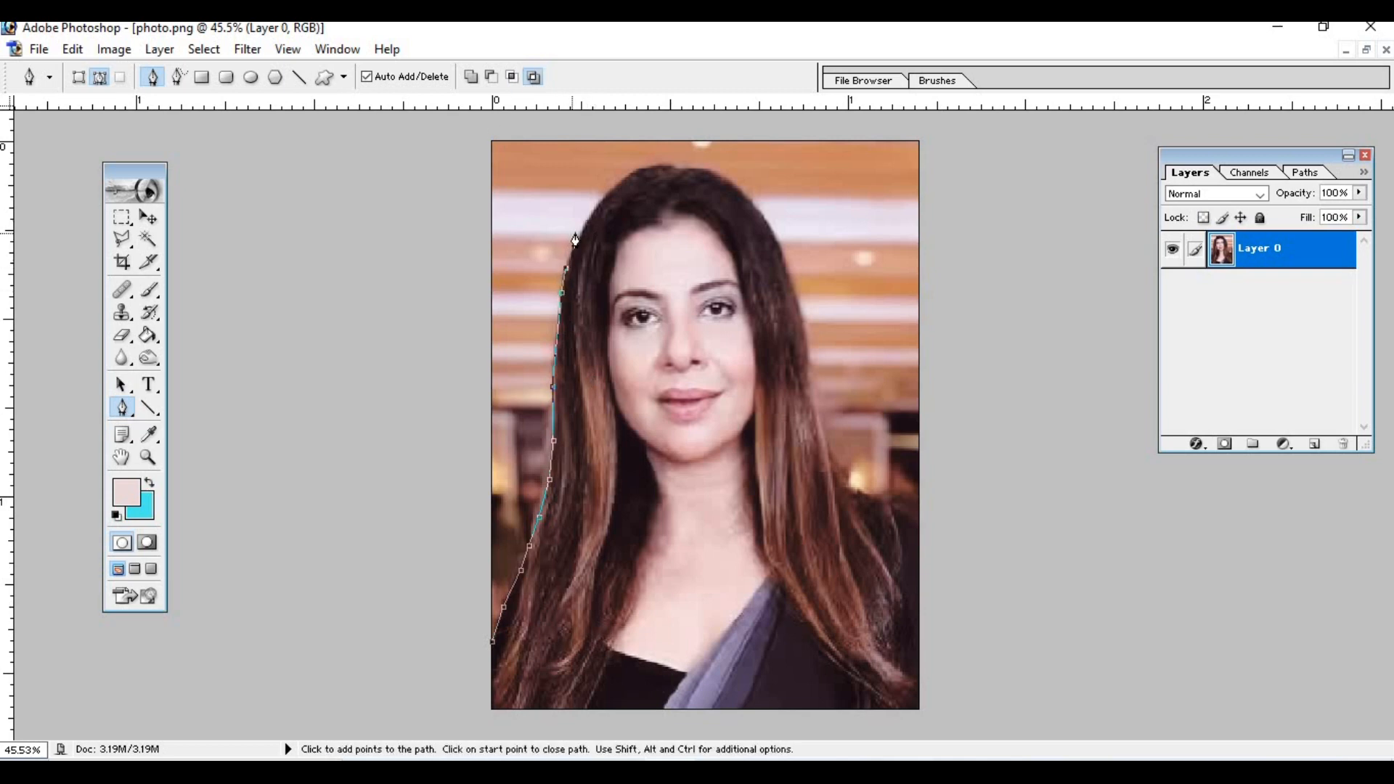
{"action": "left_click", "coordinate": [601, 200]}
{"action": "left_click", "coordinate": [632, 177]}
{"action": "left_click", "coordinate": [772, 230]}
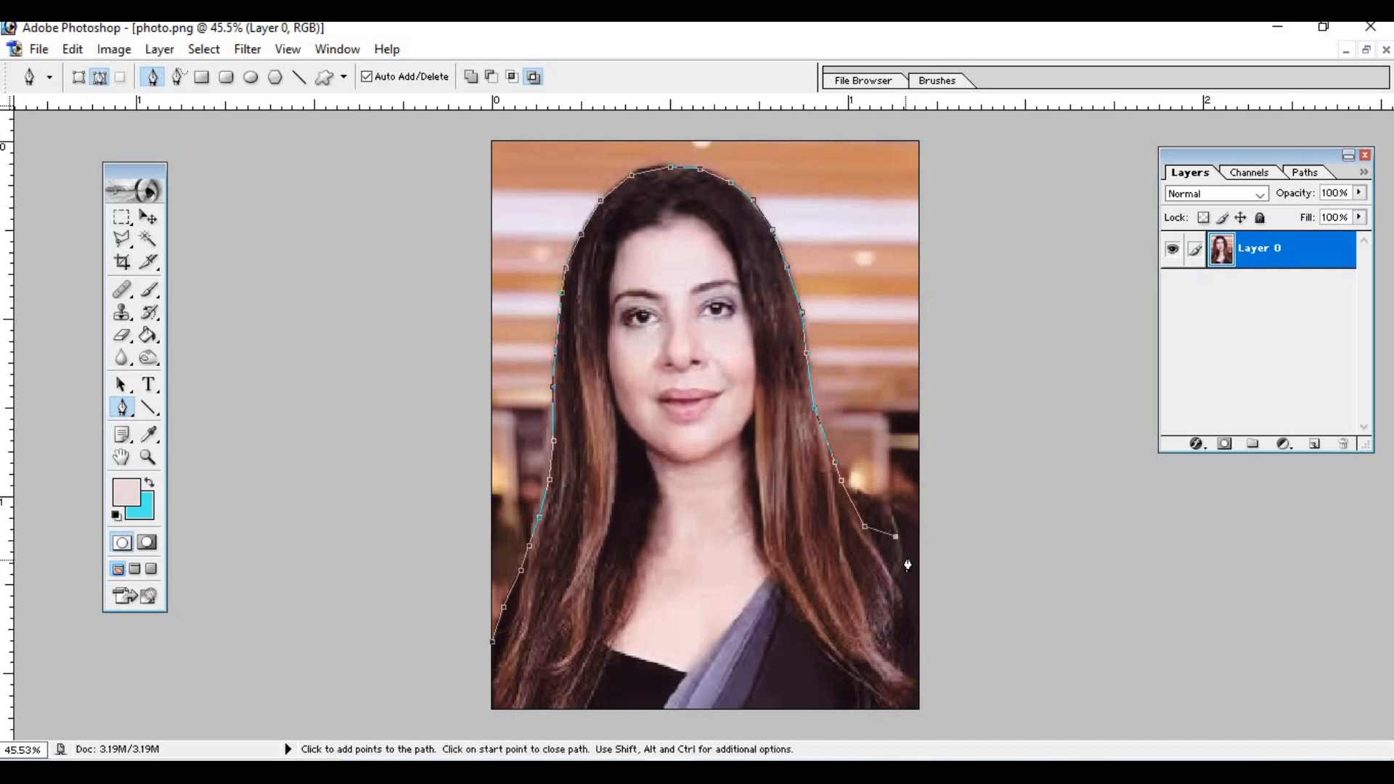
- Run the path around the outside of the photo and close it at its starting point to enclose the background
{"action": "left_click", "coordinate": [964, 505]}
{"action": "left_click", "coordinate": [990, 363]}
{"action": "left_click", "coordinate": [1004, 254]}
{"action": "left_click", "coordinate": [984, 125]}
{"action": "left_click", "coordinate": [456, 120]}
{"action": "left_click_drag", "start_coordinate": [429, 247], "coordinate": [428, 279]}
{"action": "left_click_drag", "start_coordinate": [419, 407], "coordinate": [417, 427]}
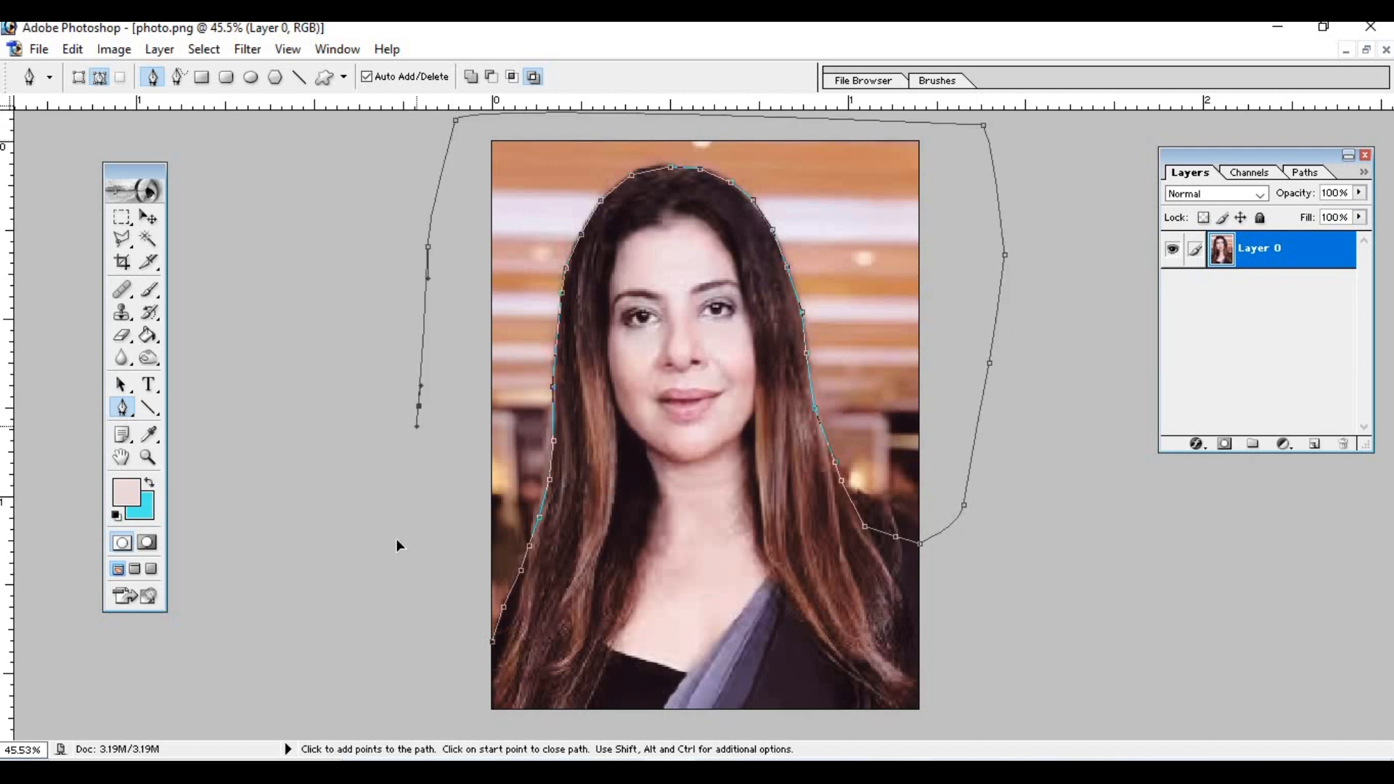
{"action": "left_click", "coordinate": [492, 643]}
- Turn the closed path into a new anti-aliased selection
{"action": "right_click", "coordinate": [881, 360]}
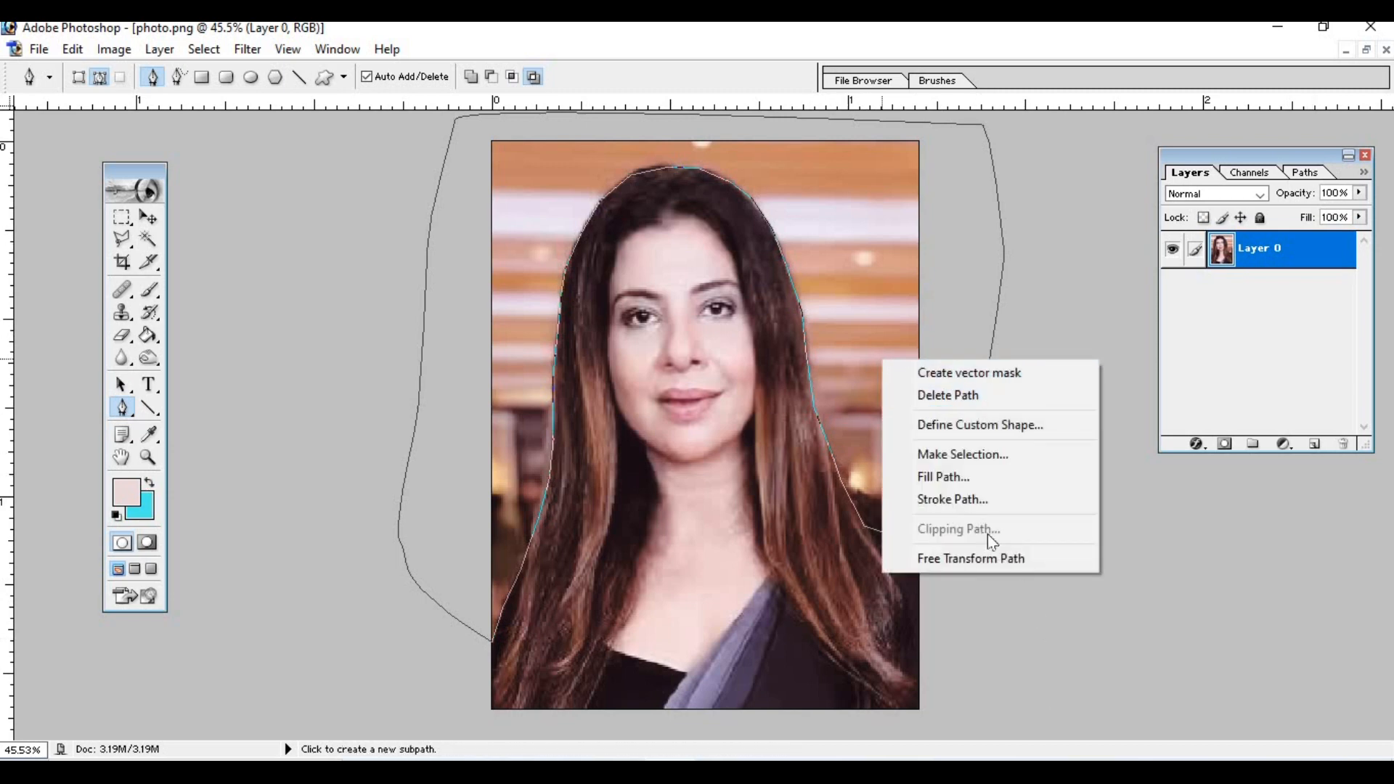
{"action": "left_click", "coordinate": [987, 453]}
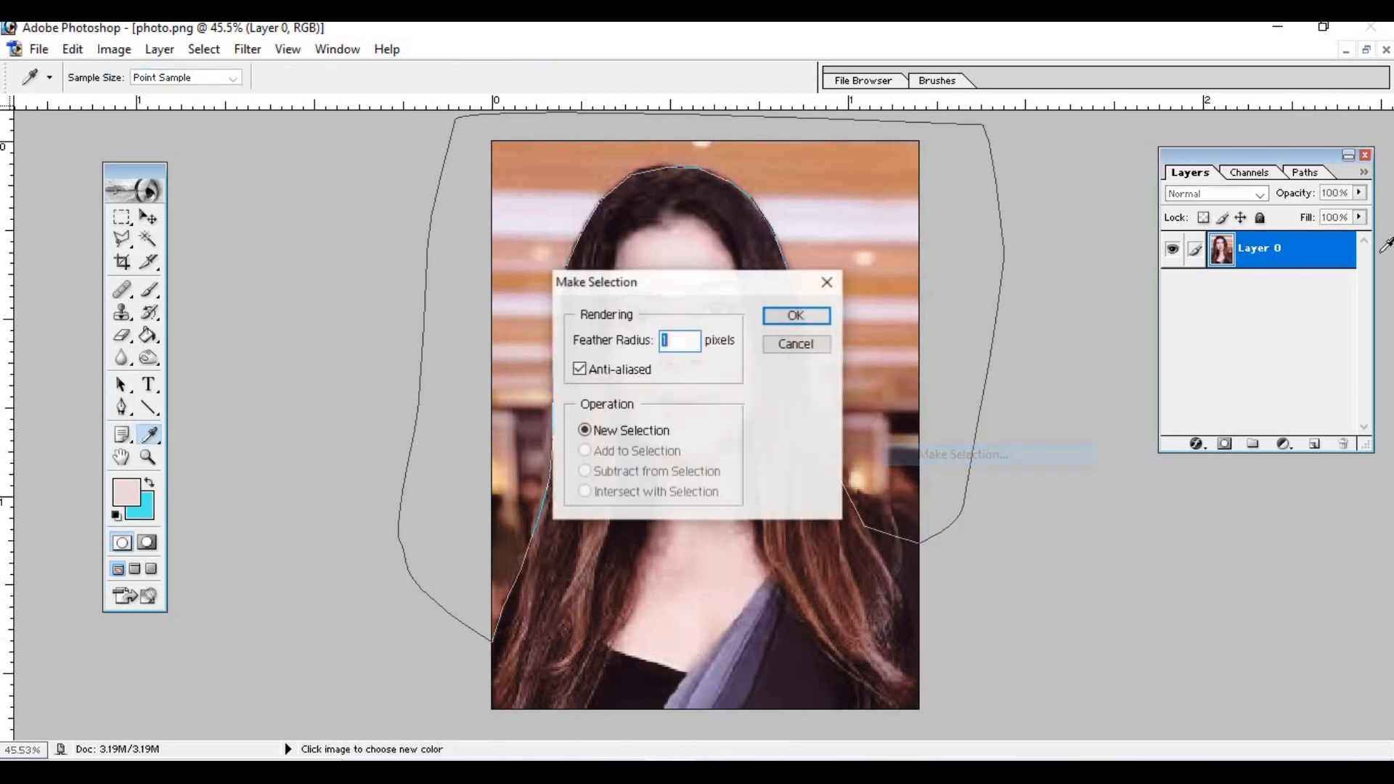
{"action": "left_click", "coordinate": [799, 313]}
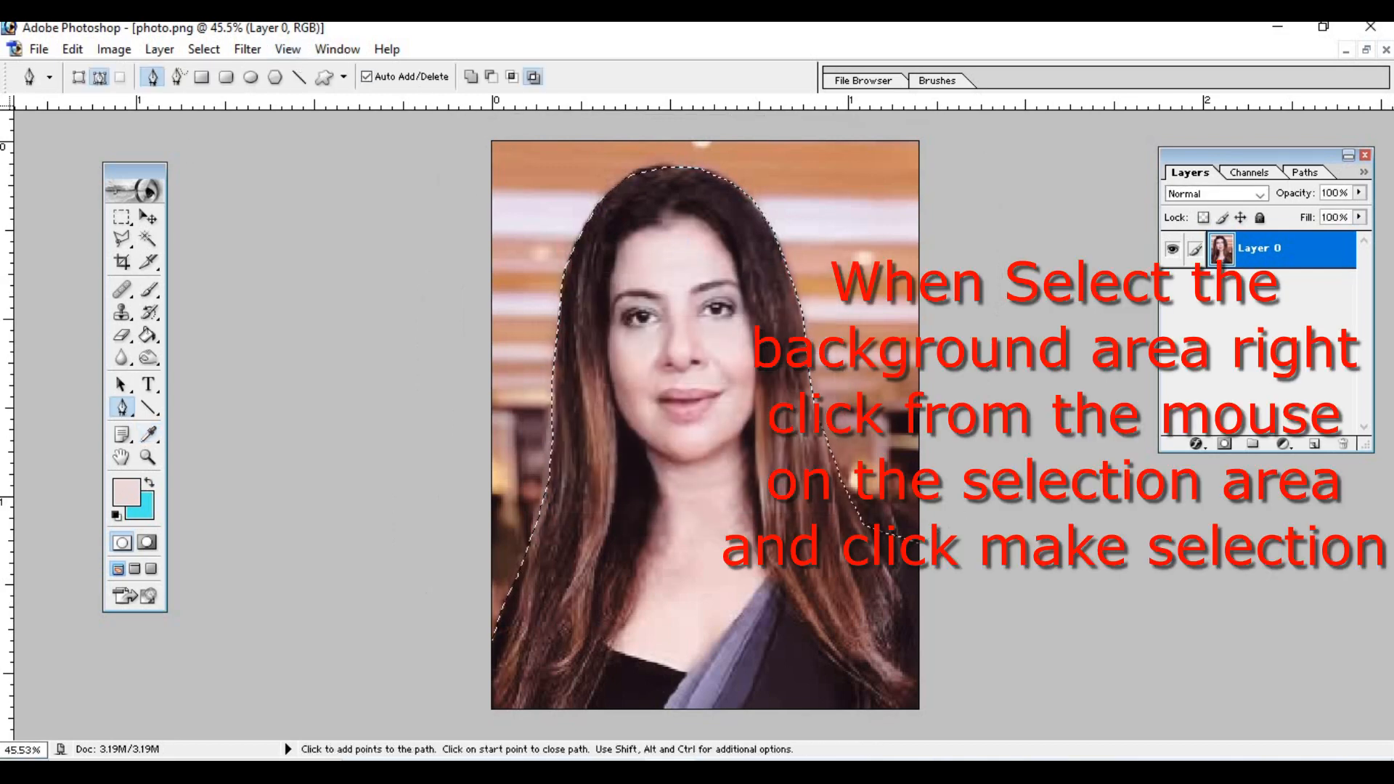
- Set the background colour to a bright saturated blue
{"action": "left_click", "coordinate": [139, 505]}
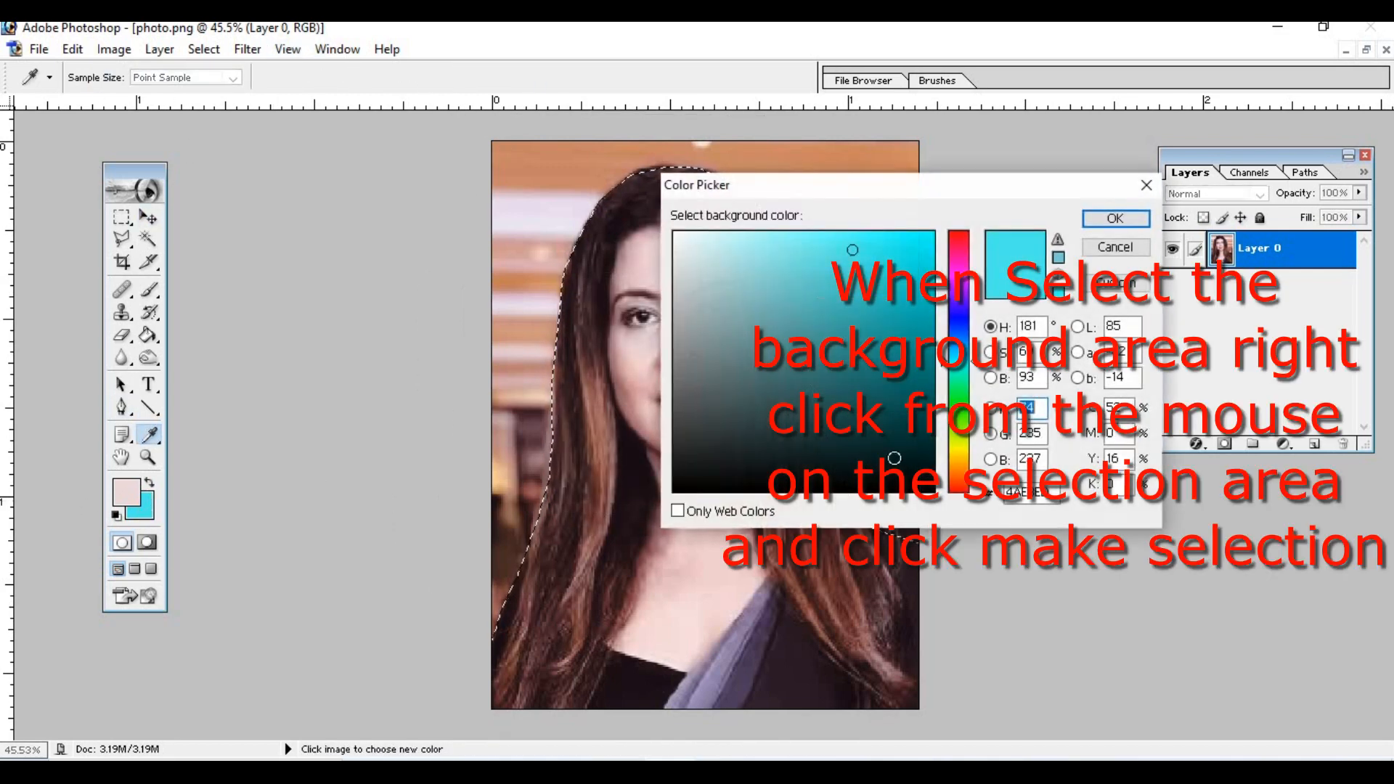
{"action": "left_click", "coordinate": [962, 415]}
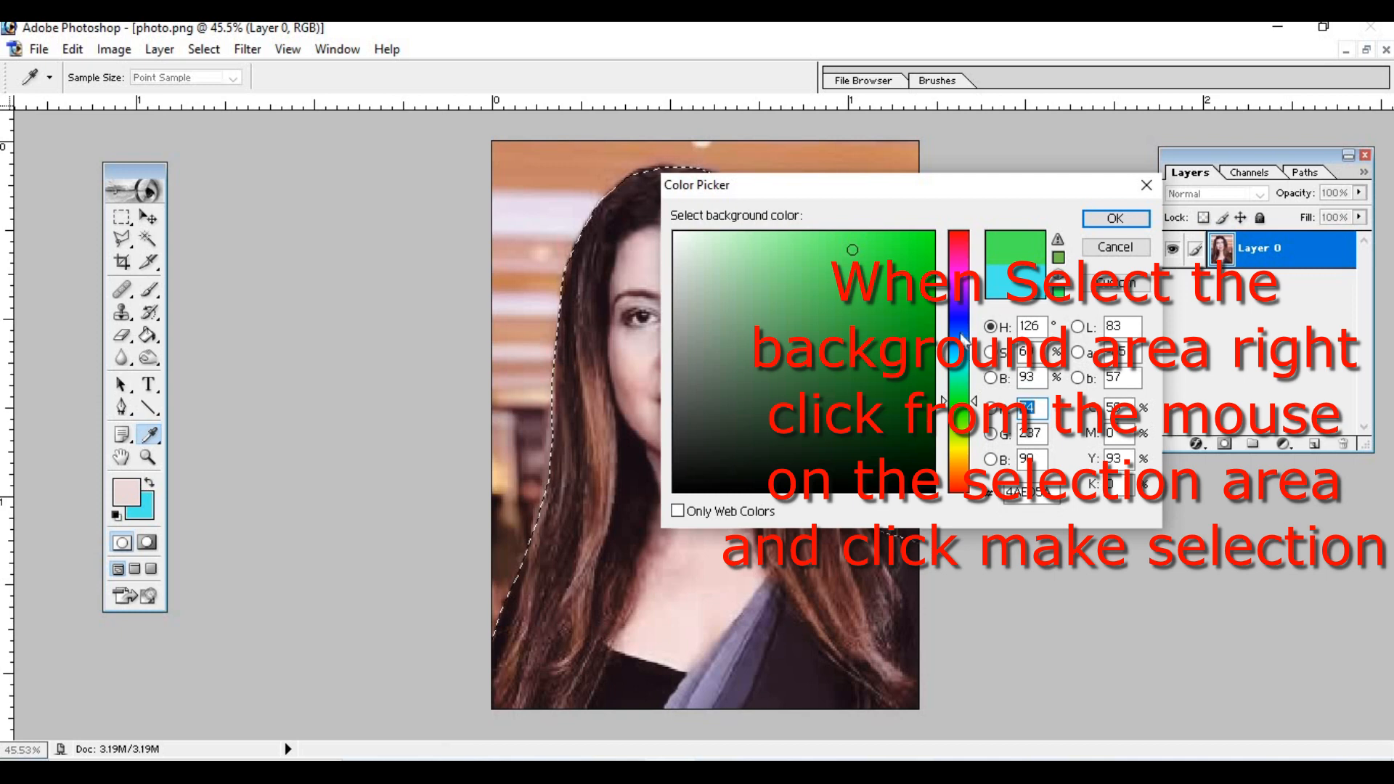
{"action": "left_click", "coordinate": [957, 311]}
{"action": "left_click_drag", "start_coordinate": [957, 311], "coordinate": [962, 339]}
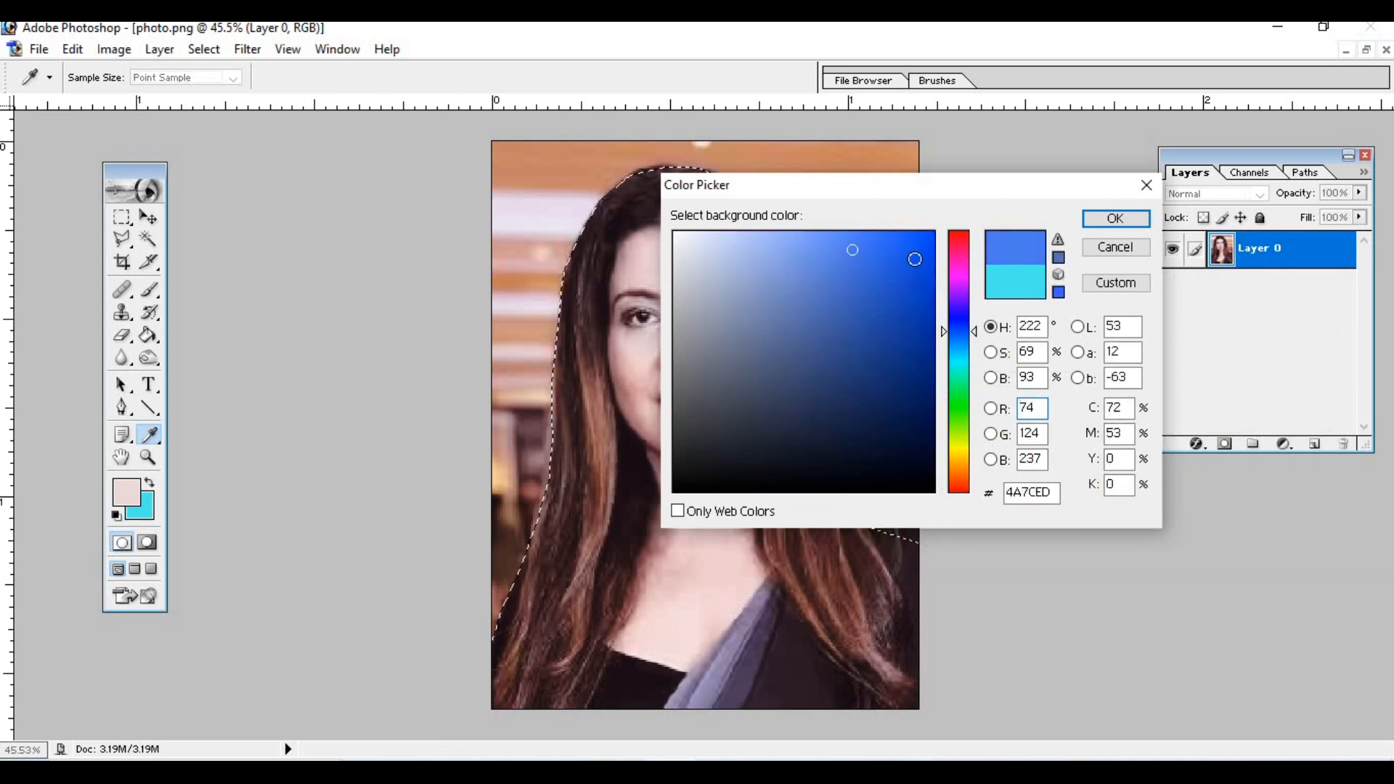
{"action": "left_click", "coordinate": [924, 243]}
{"action": "left_click", "coordinate": [1116, 217]}
- Fill the selected area behind the woman with the blue background colour and remove the selection
{"action": "key", "text": "p"}
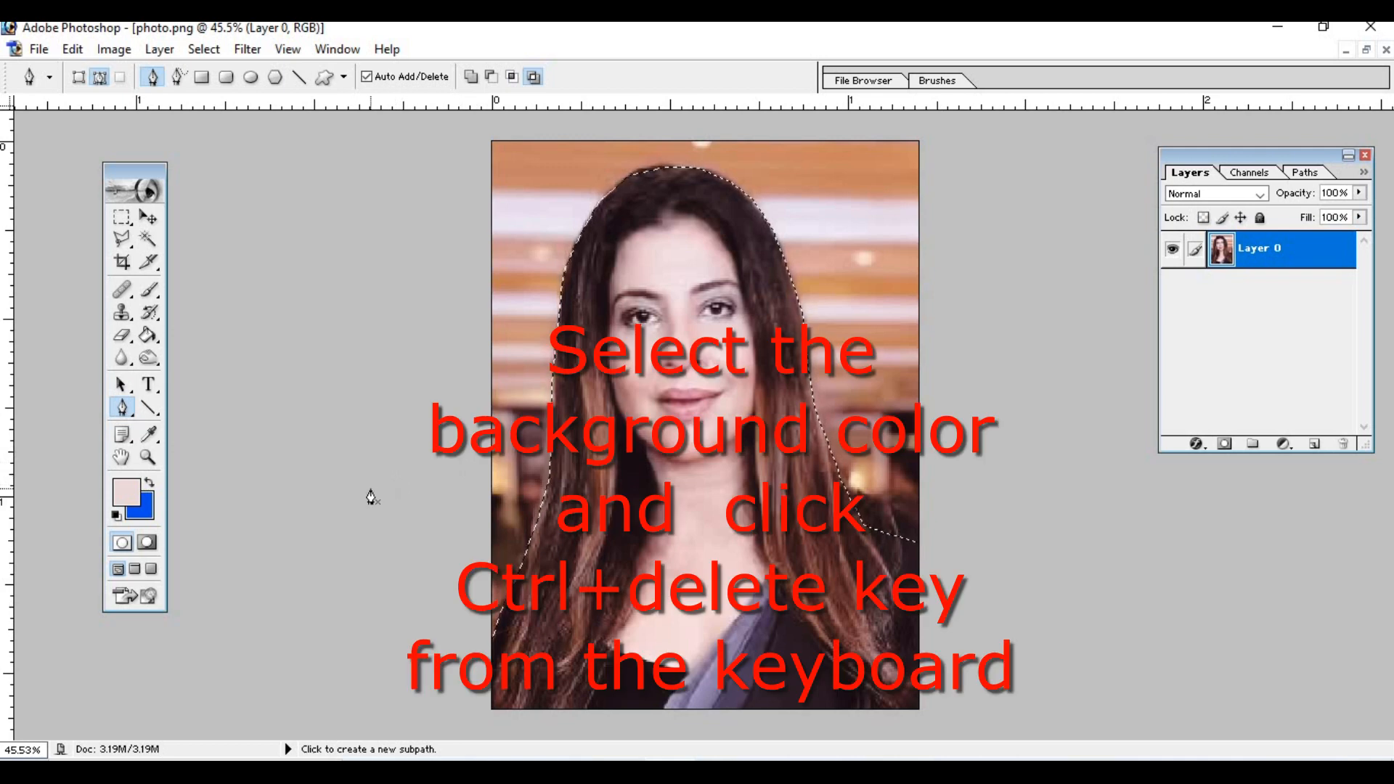
{"action": "key", "text": "ctrl+Delete"}
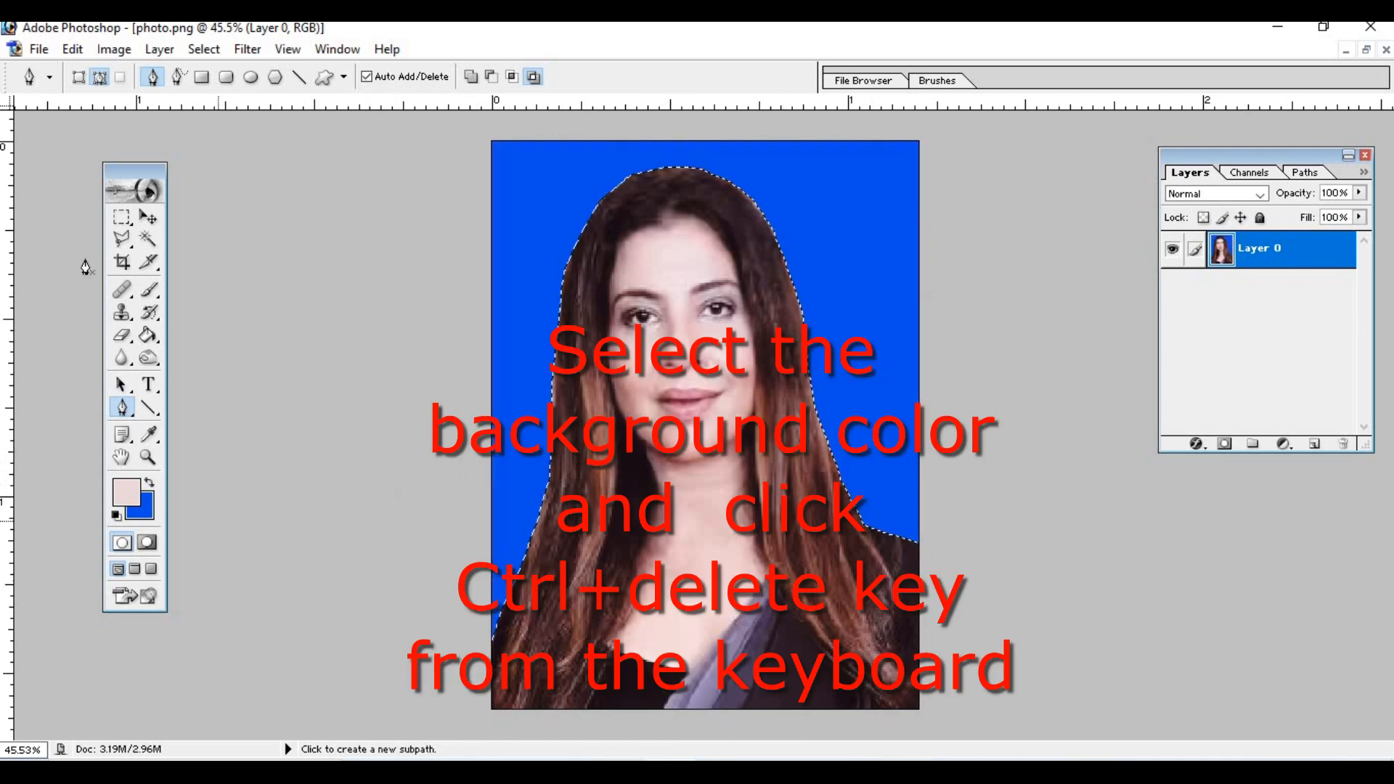
{"action": "key", "text": "ctrl+d"}
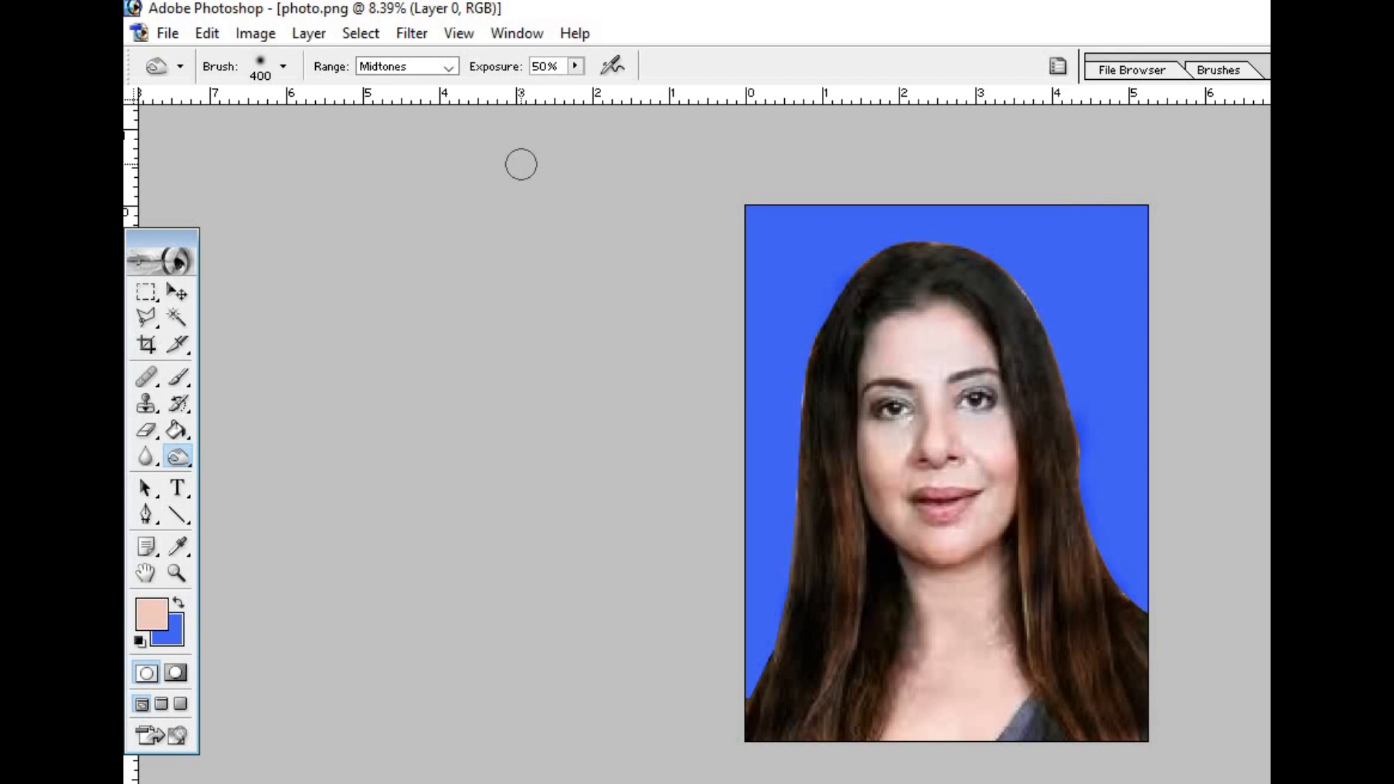
- Create a new blank white document, copy the finished portrait into it as a layer, and maximize its window
{"action": "key", "text": "ctrl+n"}
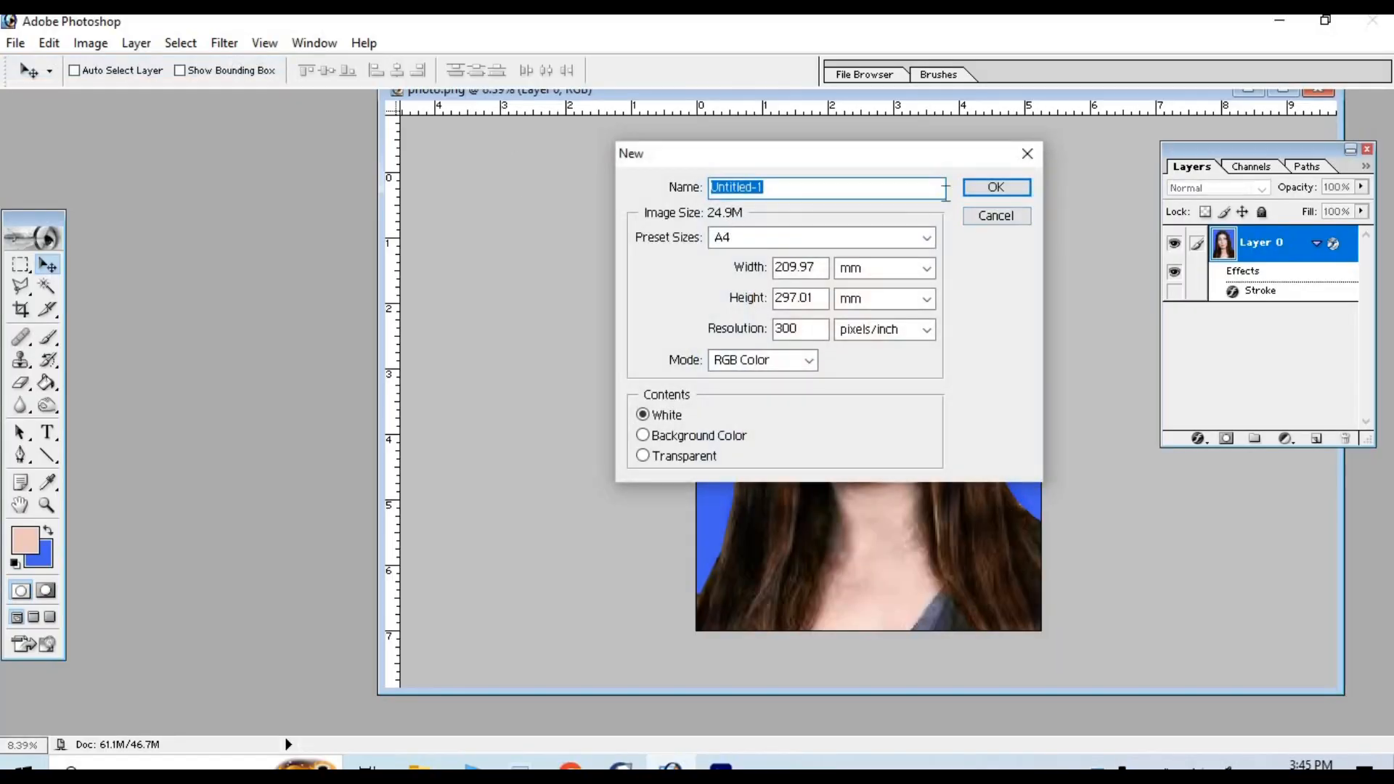
{"action": "left_click", "coordinate": [994, 187]}
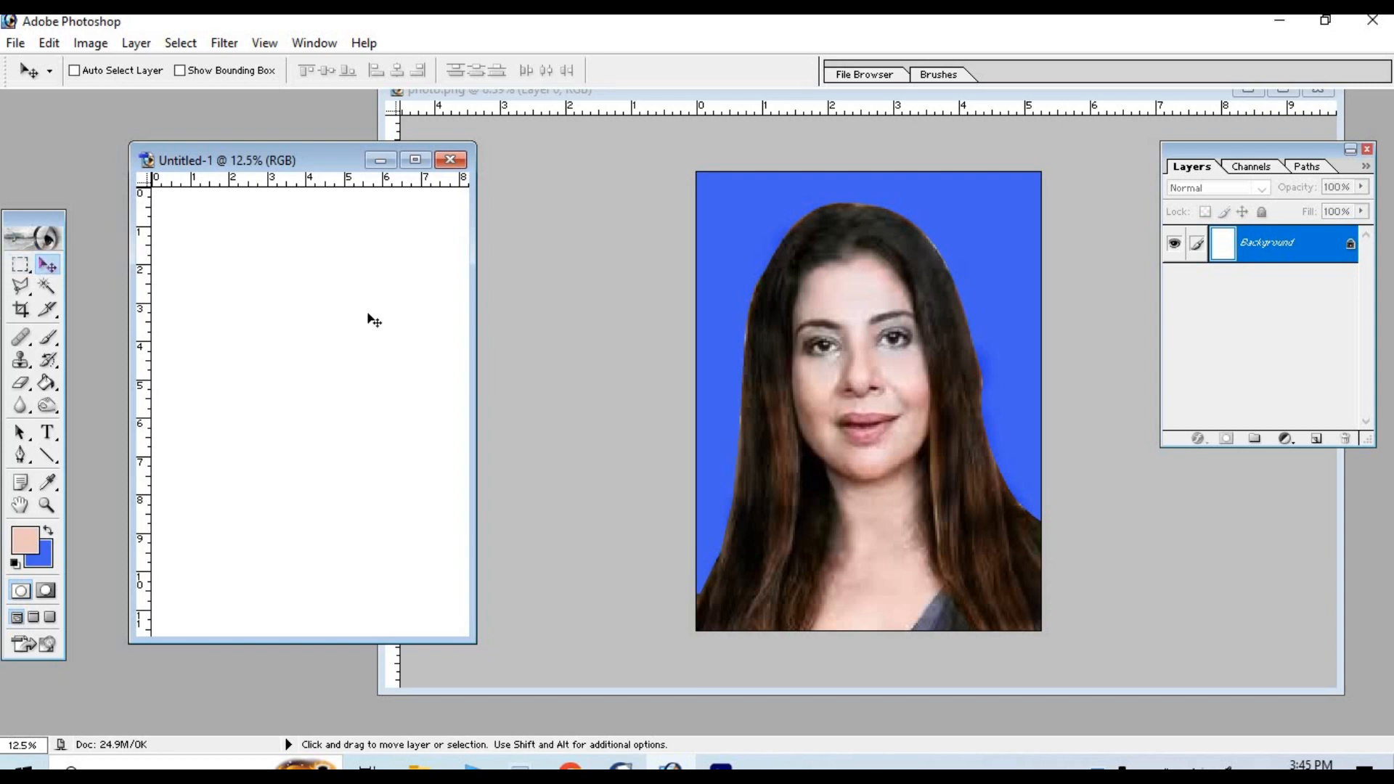
{"action": "left_click", "coordinate": [861, 403]}
{"action": "mouse_move", "coordinate": [861, 403]}
{"action": "left_mouse_down"}
{"action": "mouse_move", "coordinate": [286, 395]}
{"action": "mouse_move", "coordinate": [284, 384]}
{"action": "left_mouse_up"}
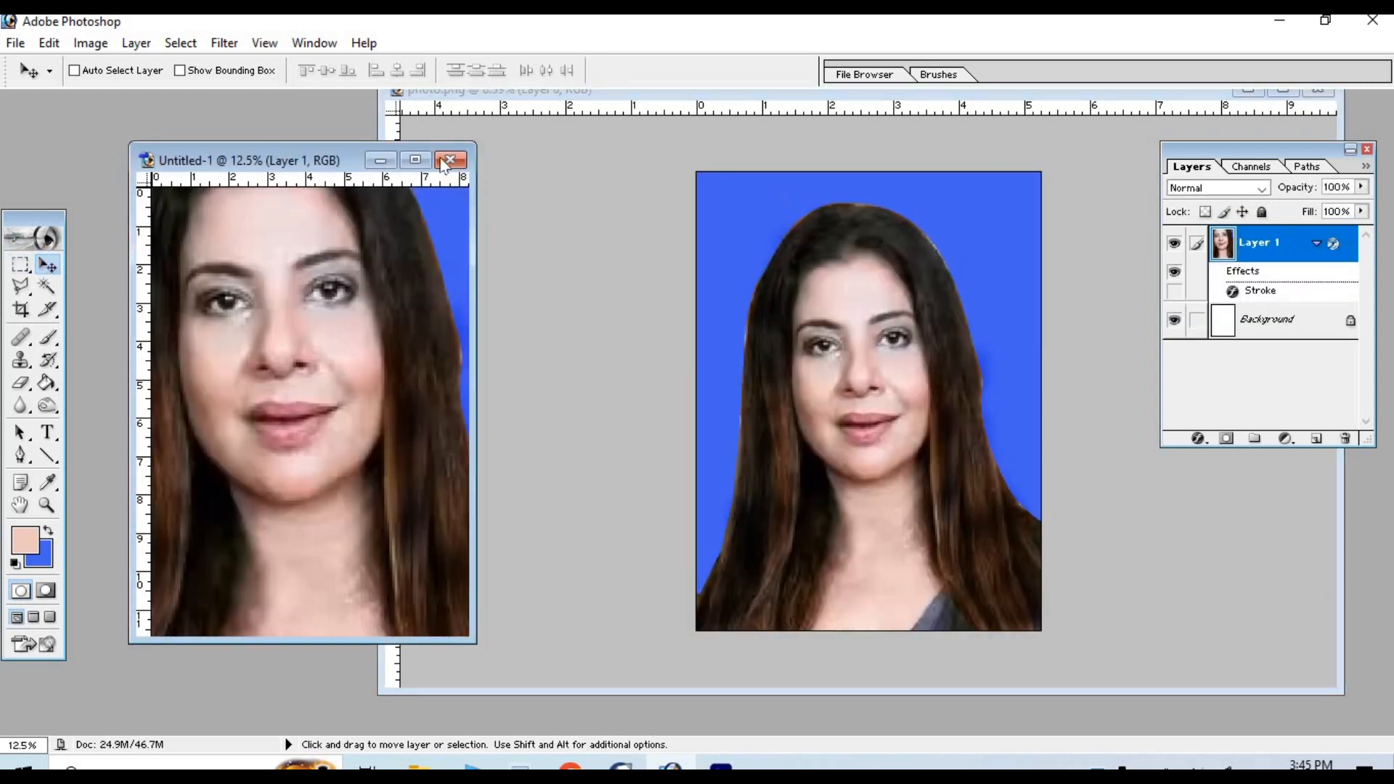
{"action": "left_click", "coordinate": [414, 163]}
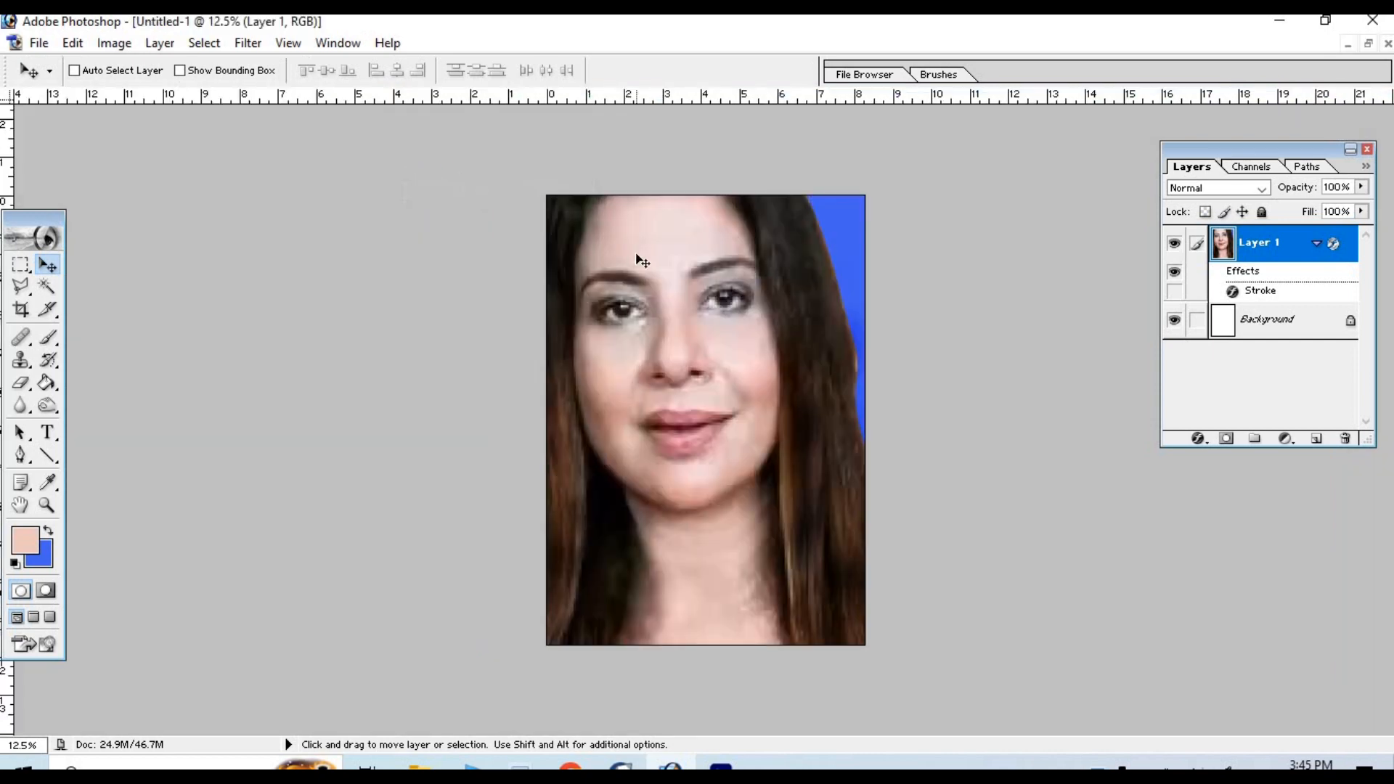
- Start Free Transform on the portrait layer, shift it down to the right, and place guides just inside the page's left, top and right edges
{"action": "key", "text": "ctrl+t"}
{"action": "left_click_drag", "start_coordinate": [661, 430], "coordinate": [879, 562]}
{"action": "left_click_drag", "start_coordinate": [7, 181], "coordinate": [552, 227]}
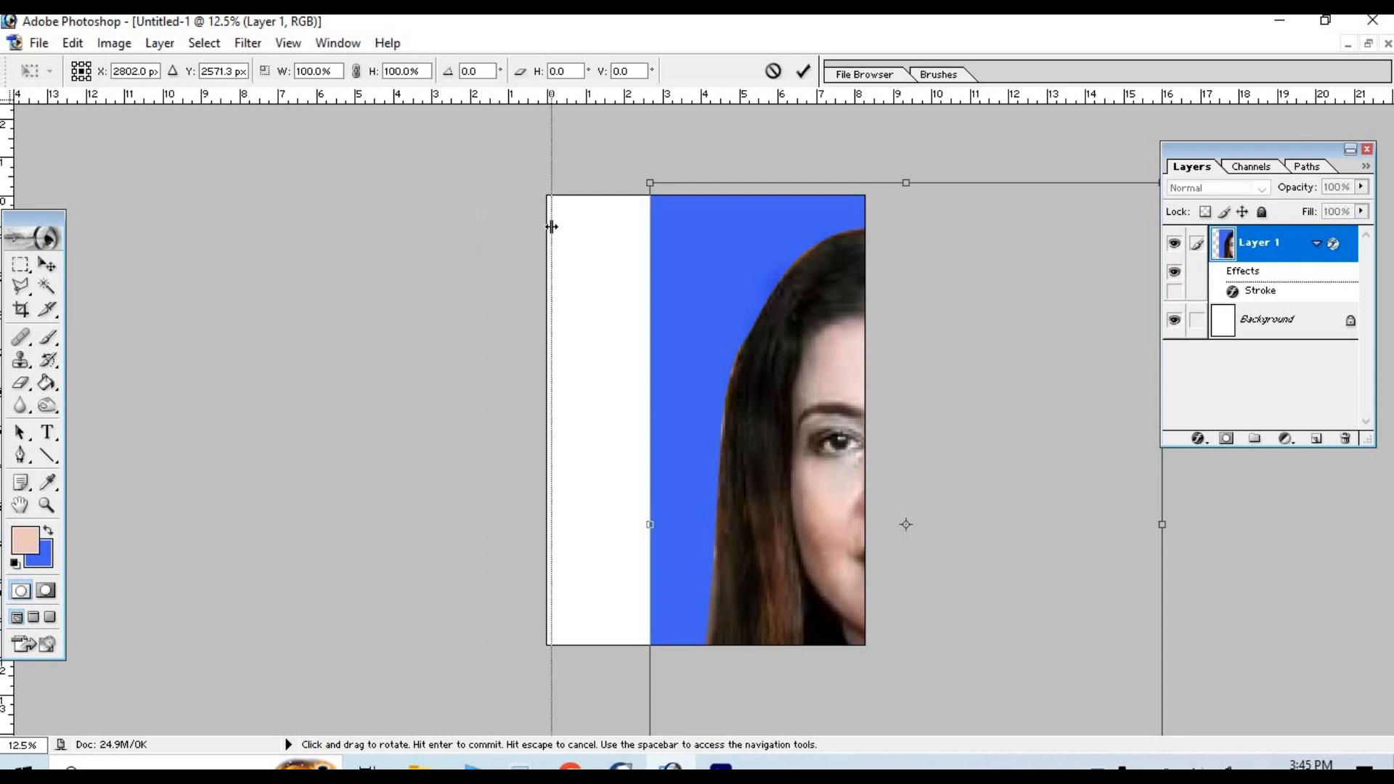
{"action": "left_click_drag", "start_coordinate": [642, 109], "coordinate": [635, 199]}
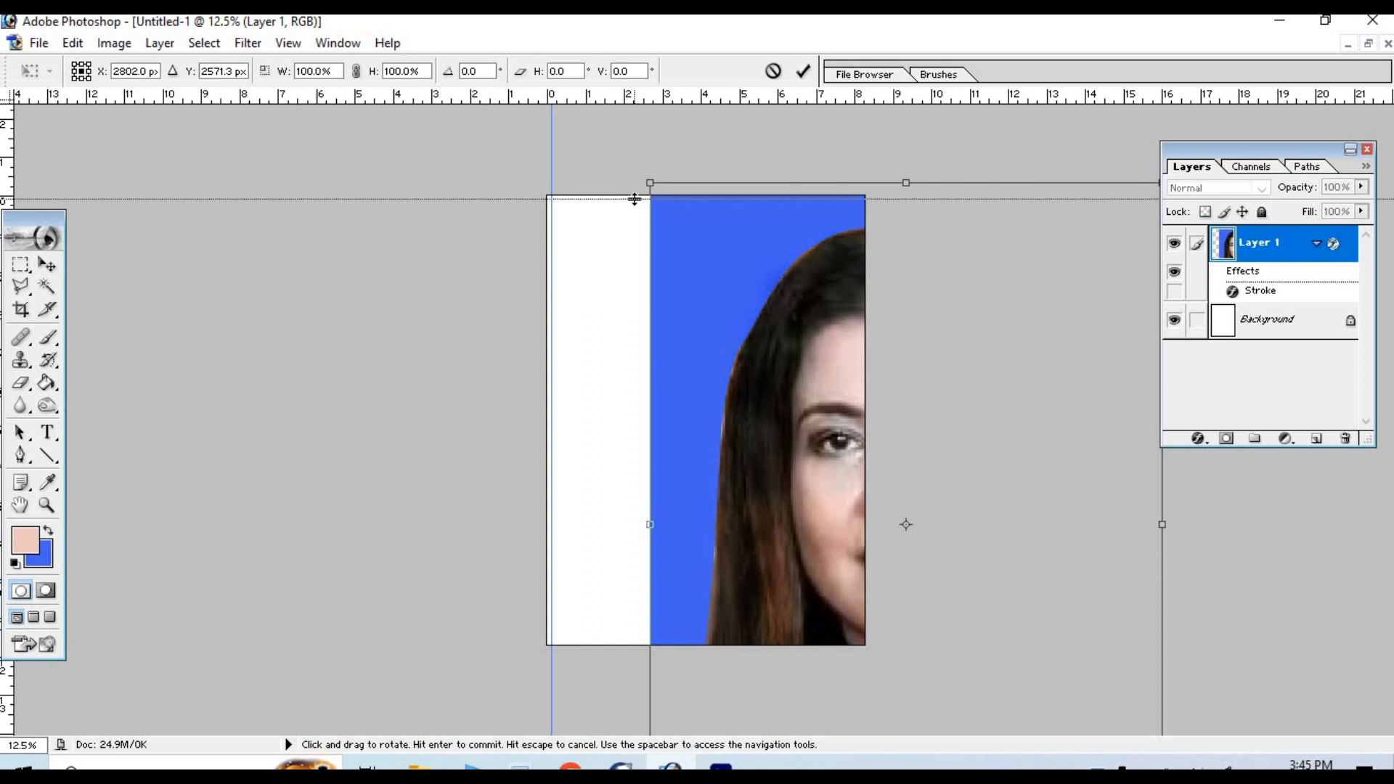
{"action": "left_click_drag", "start_coordinate": [827, 175], "coordinate": [862, 164]}
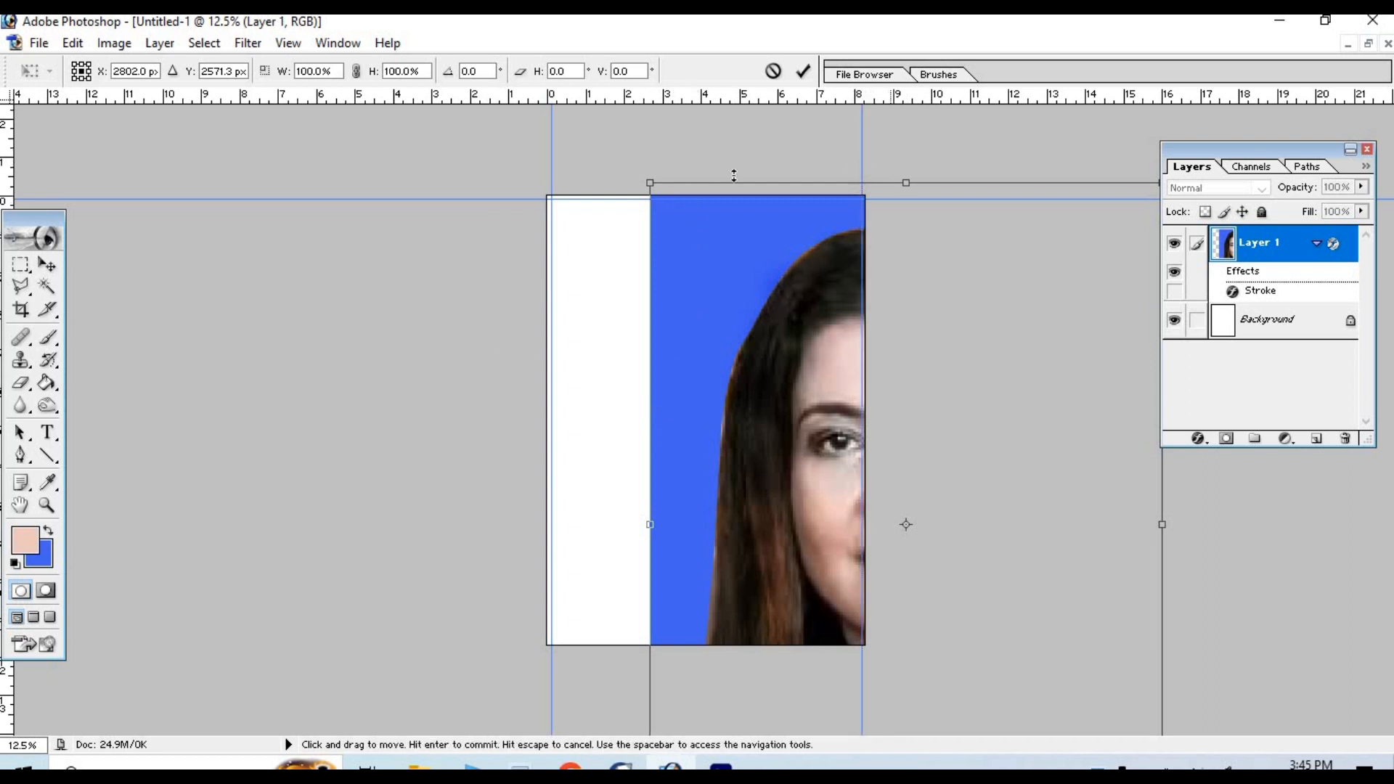
- Scale the portrait layer to about 64.4% width and 43.5% height and move it up onto the page
{"action": "left_click_drag", "start_coordinate": [650, 183], "coordinate": [833, 569]}
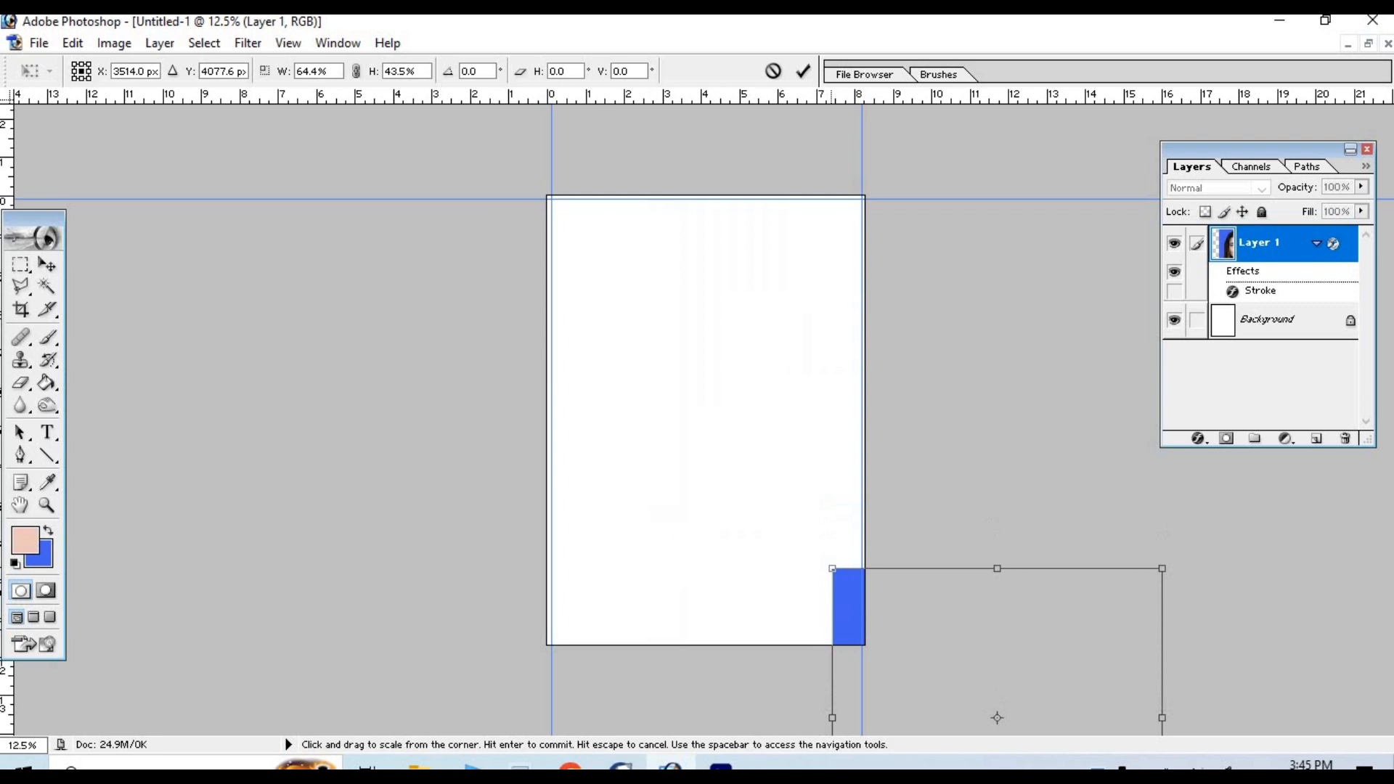
{"action": "left_click_drag", "start_coordinate": [998, 715], "coordinate": [793, 354]}
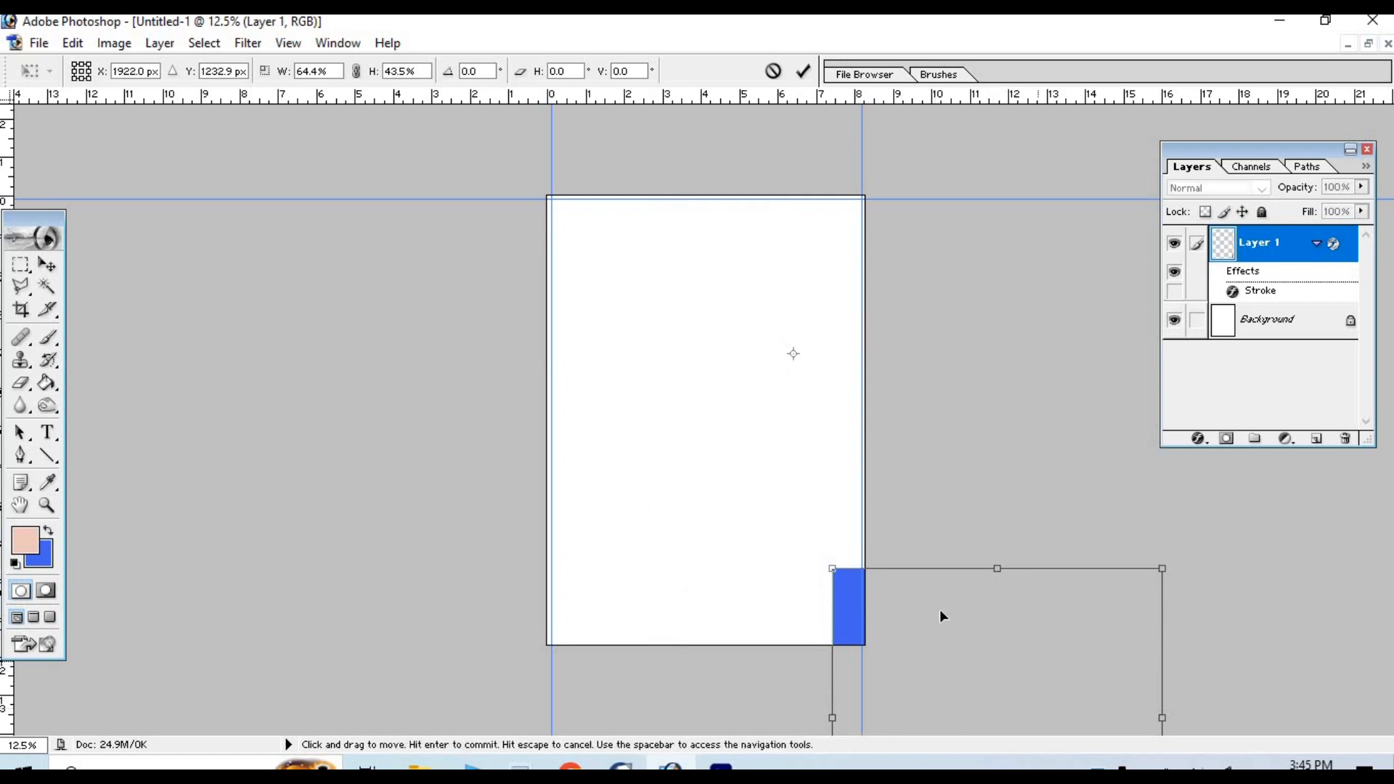
{"action": "key", "text": "ctrl+z"}
{"action": "scroll", "coordinate": [1006, 579], "scroll_direction": "up", "scroll_amount": 2}
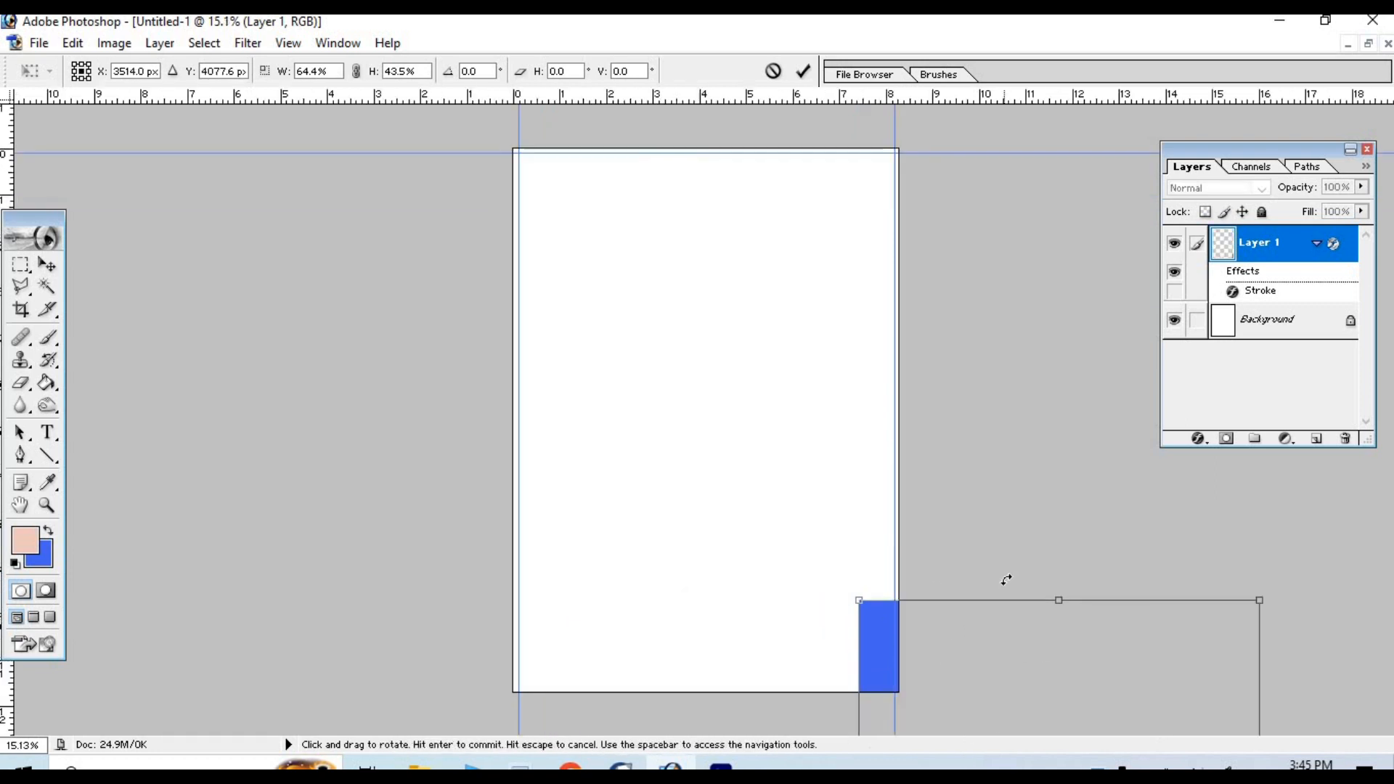
{"action": "left_click_drag", "start_coordinate": [1114, 666], "coordinate": [948, 489]}
{"action": "left_click_drag", "start_coordinate": [855, 572], "coordinate": [612, 234]}
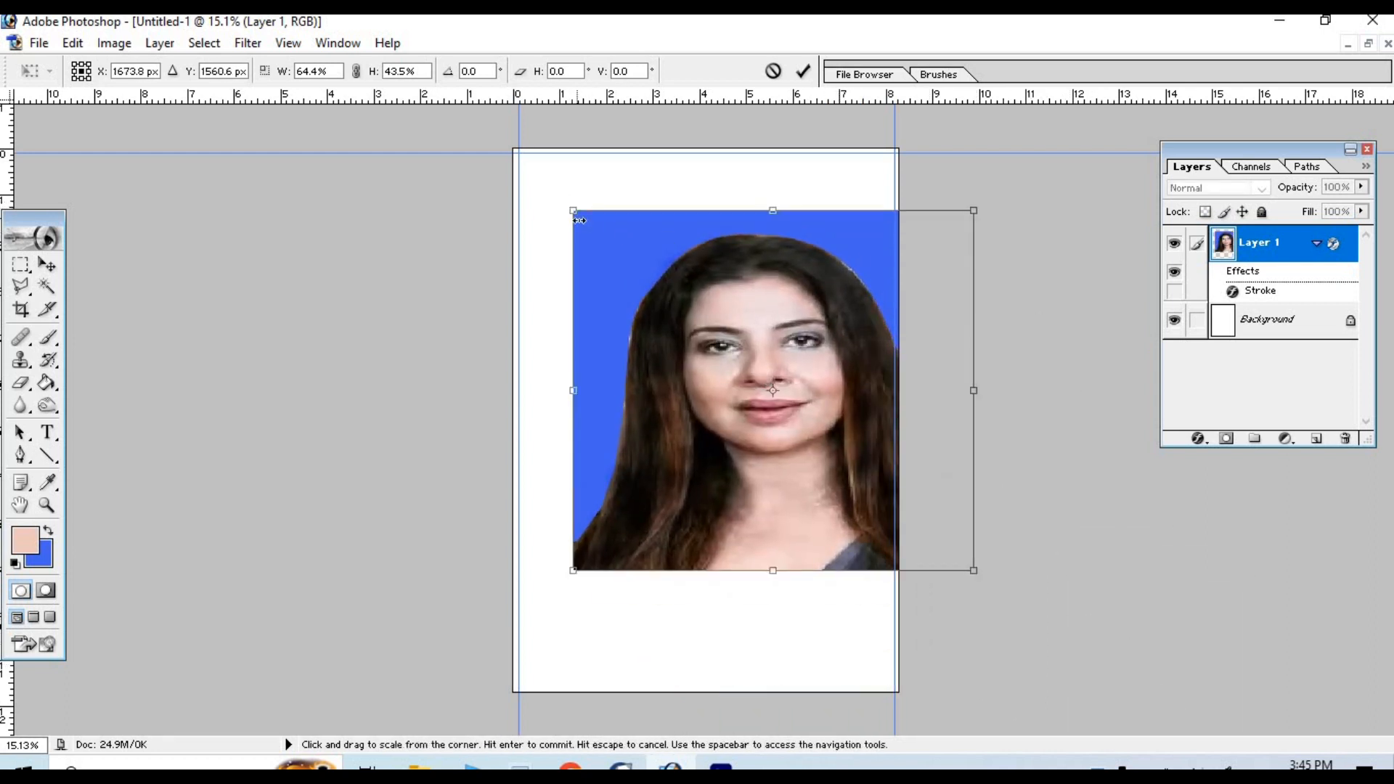
- Shrink the portrait to passport size, 13.6% in width and height, and place it in the page's upper-left corner
{"action": "left_click_drag", "start_coordinate": [573, 213], "coordinate": [819, 431]}
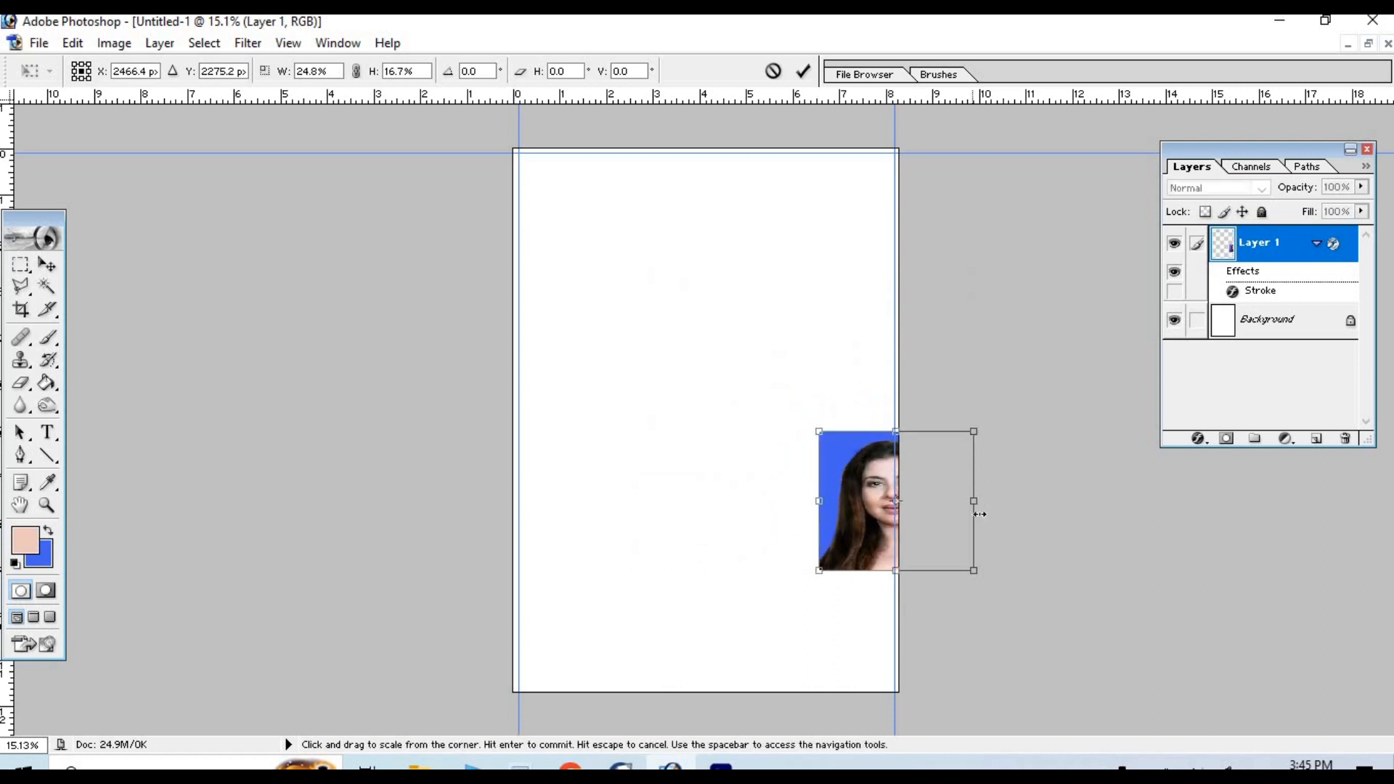
{"action": "left_click_drag", "start_coordinate": [959, 493], "coordinate": [937, 486]}
{"action": "left_click_drag", "start_coordinate": [926, 434], "coordinate": [728, 389]}
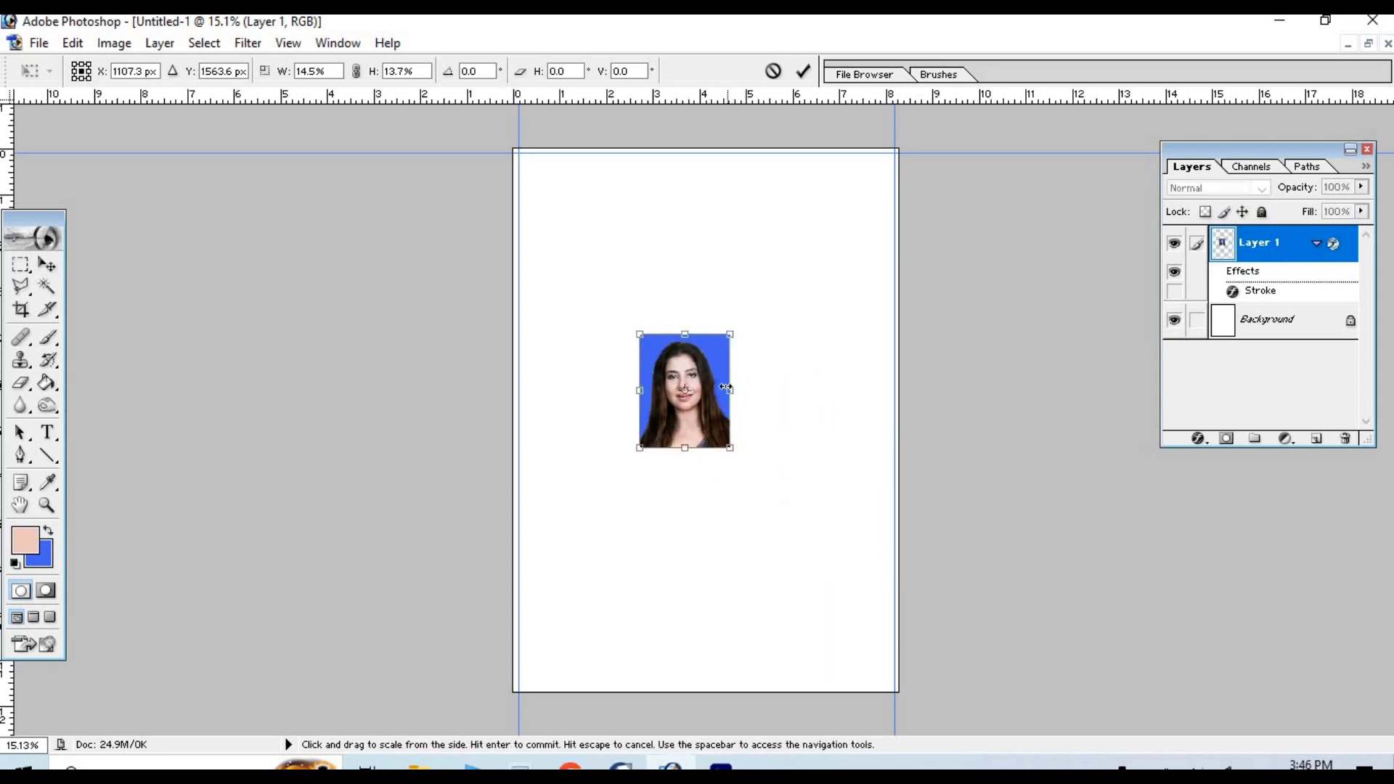
{"action": "left_click_drag", "start_coordinate": [729, 449], "coordinate": [566, 225]}
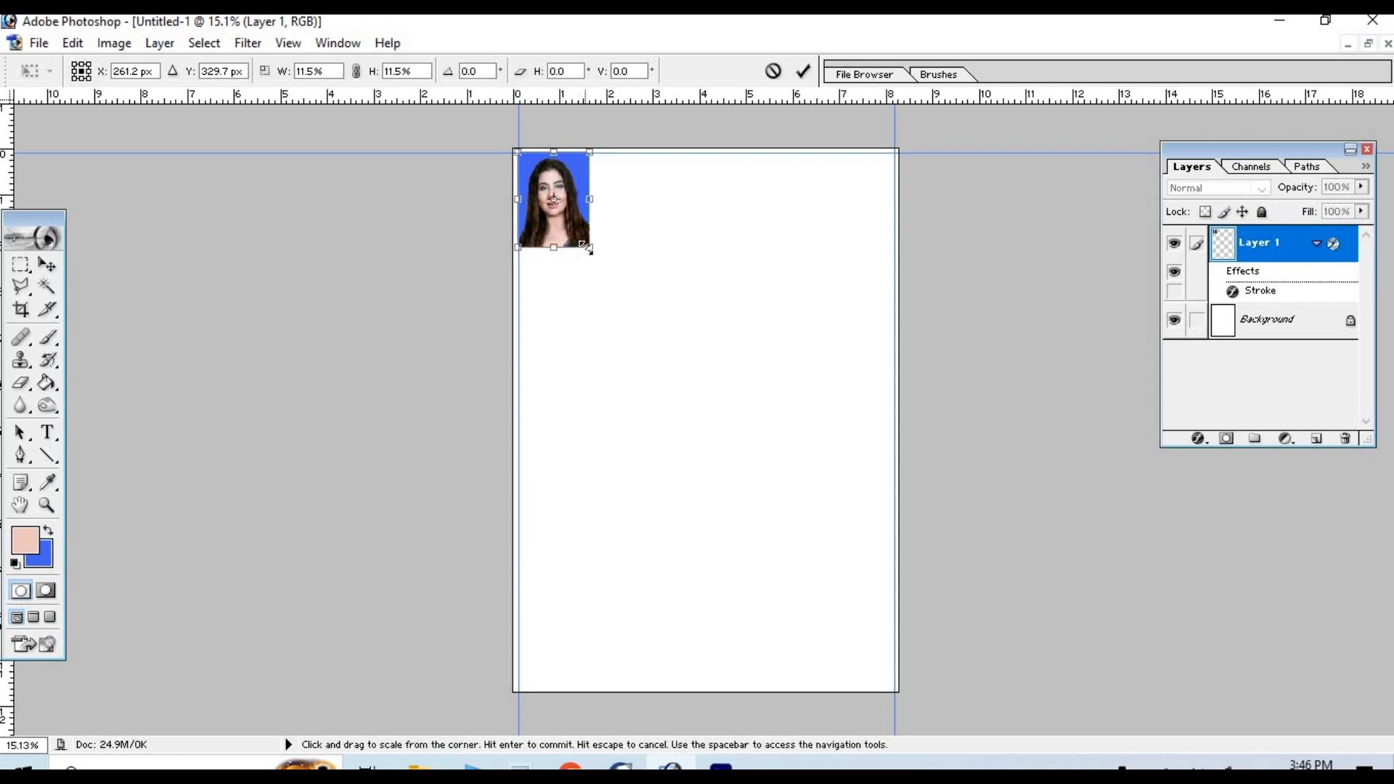
{"action": "left_click_drag", "start_coordinate": [588, 248], "coordinate": [610, 243]}
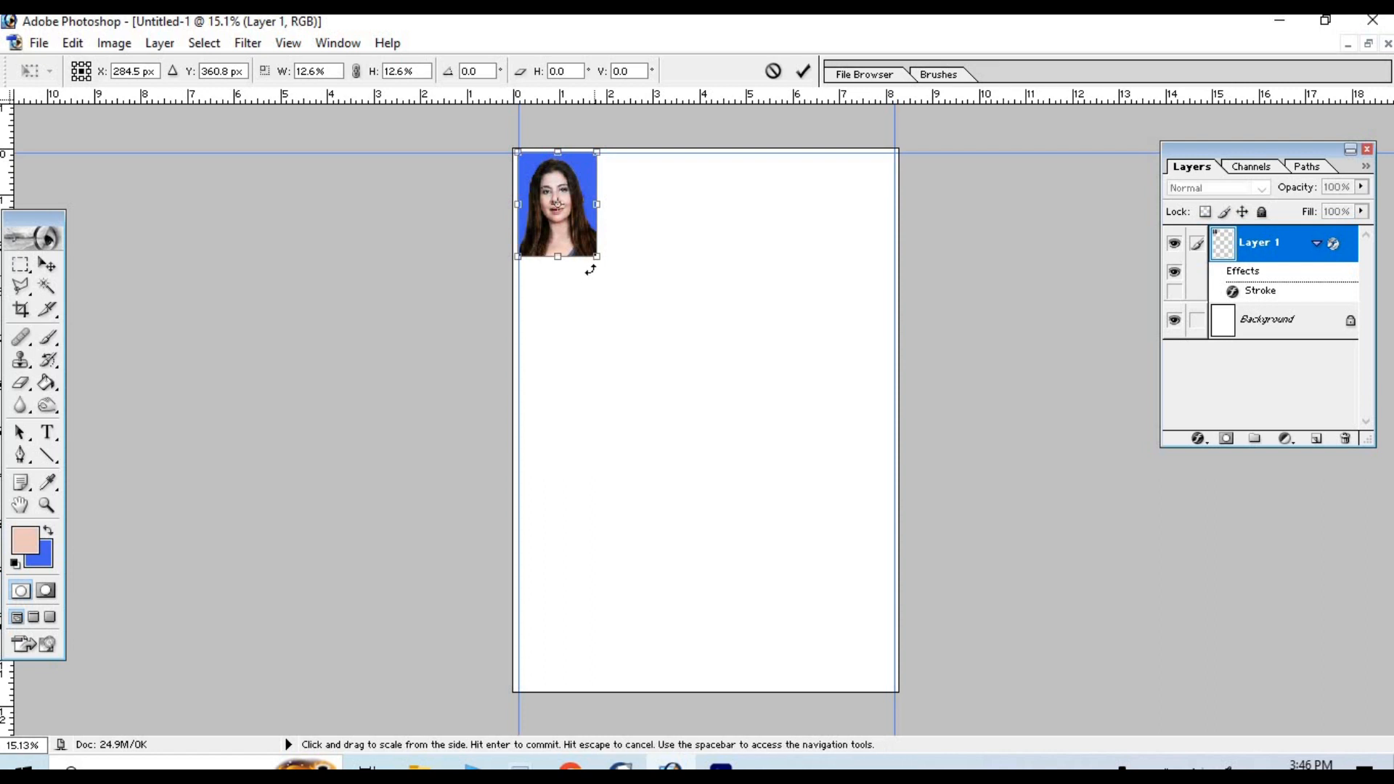
{"action": "left_click_drag", "start_coordinate": [607, 261], "coordinate": [618, 269]}
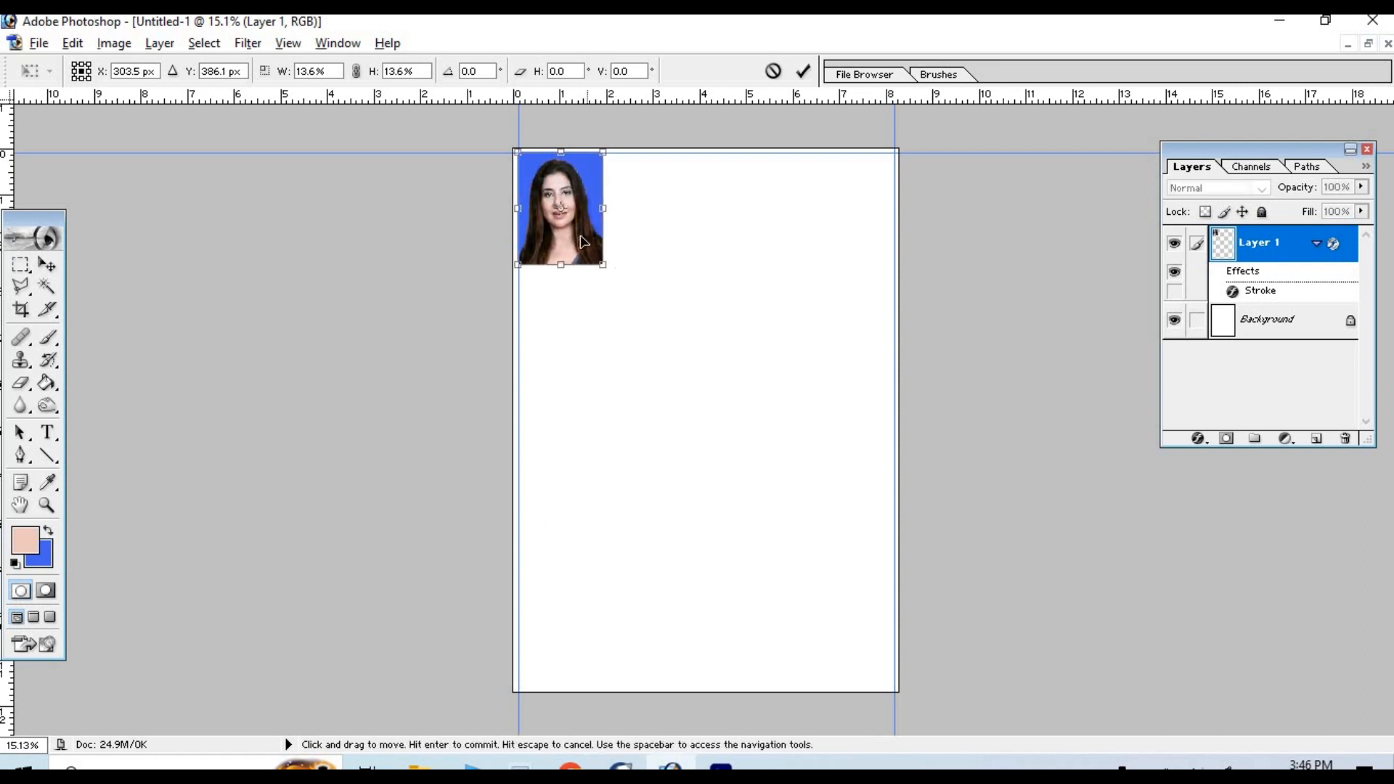
- Align the small portrait with the left and top guides and apply the transformation
{"action": "mouse_move", "coordinate": [589, 237]}
{"action": "left_mouse_down"}
{"action": "mouse_move", "coordinate": [672, 235]}
{"action": "mouse_move", "coordinate": [589, 234]}
{"action": "left_mouse_up"}
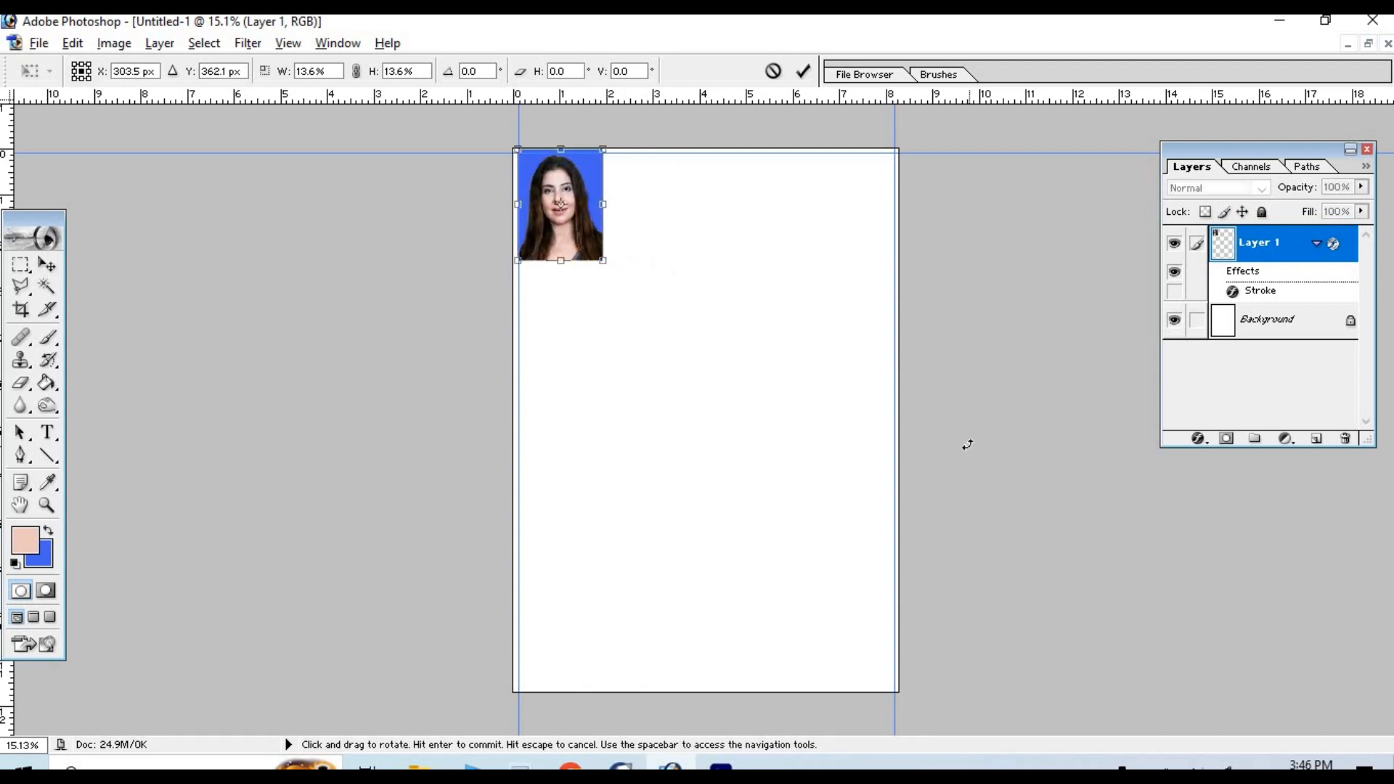
{"action": "key", "text": "Right"}
{"action": "key", "text": "Right"}
{"action": "key", "text": "Down"}
{"action": "key", "text": "Left"}
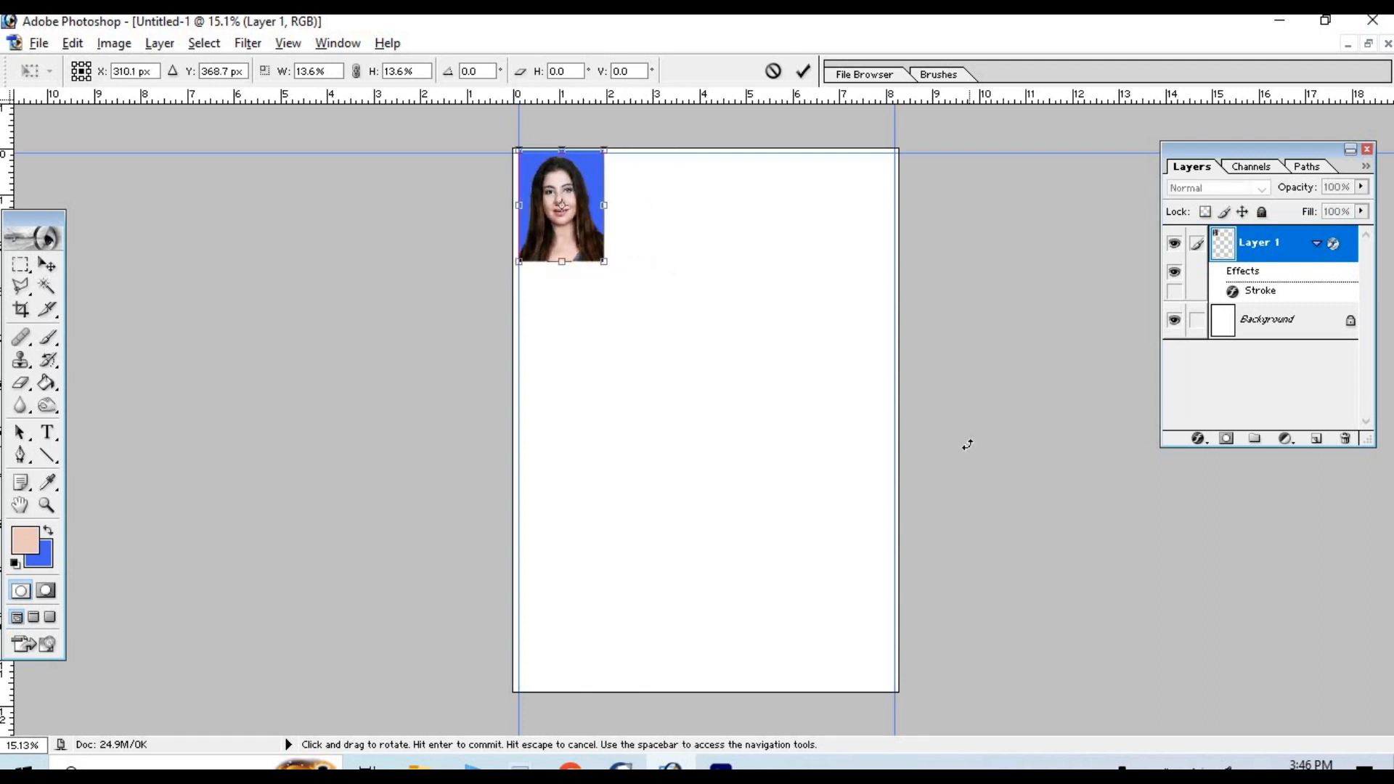
{"action": "key", "text": "Down"}
{"action": "key", "text": "Down"}
{"action": "key", "text": "Down"}
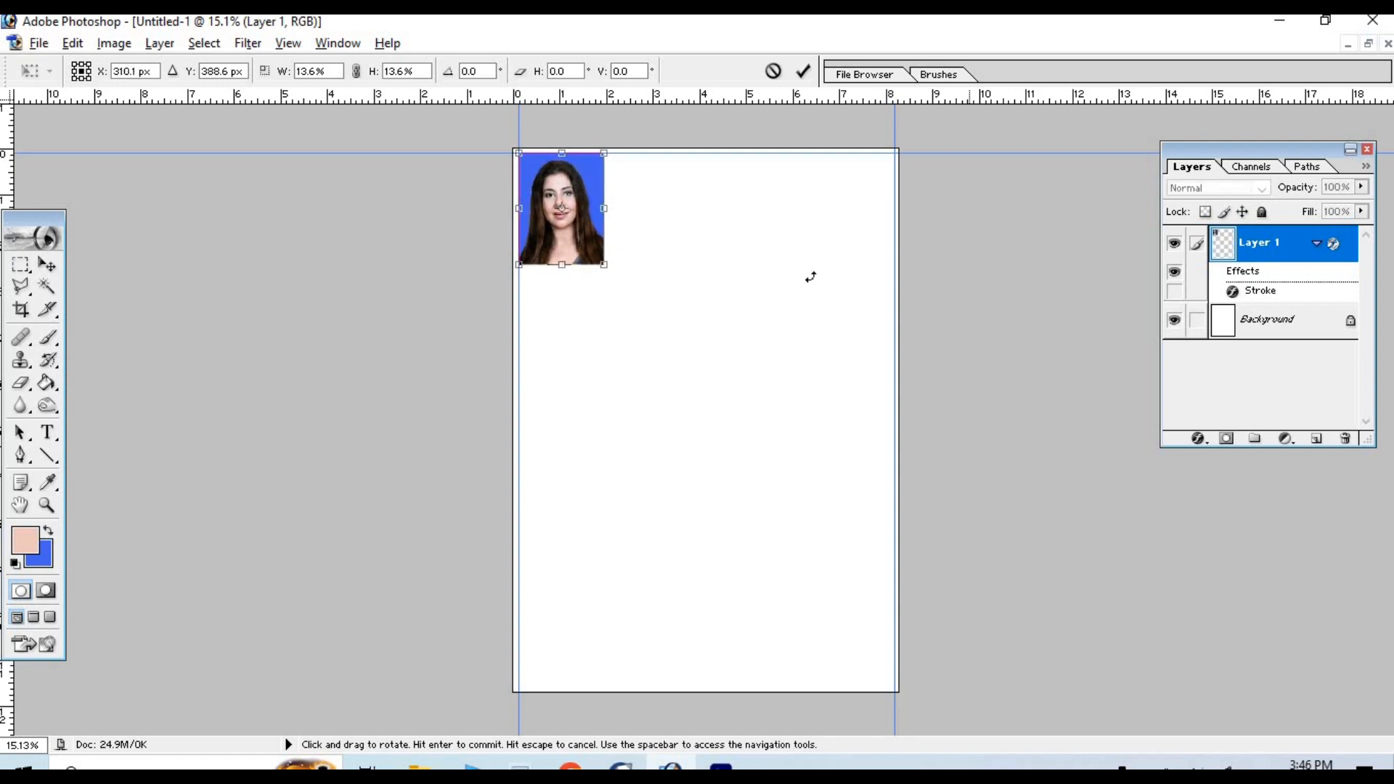
{"action": "left_click", "coordinate": [46, 264]}
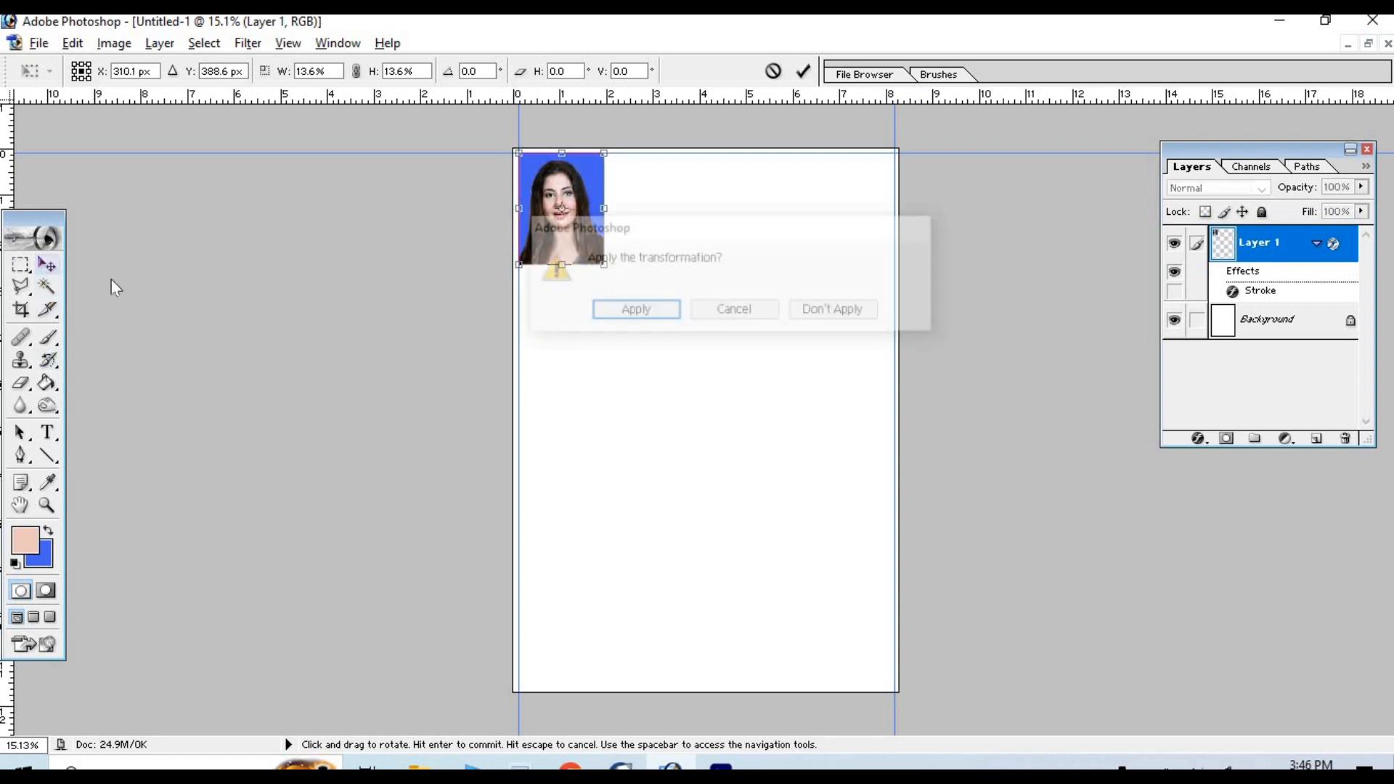
{"action": "left_click", "coordinate": [633, 312]}
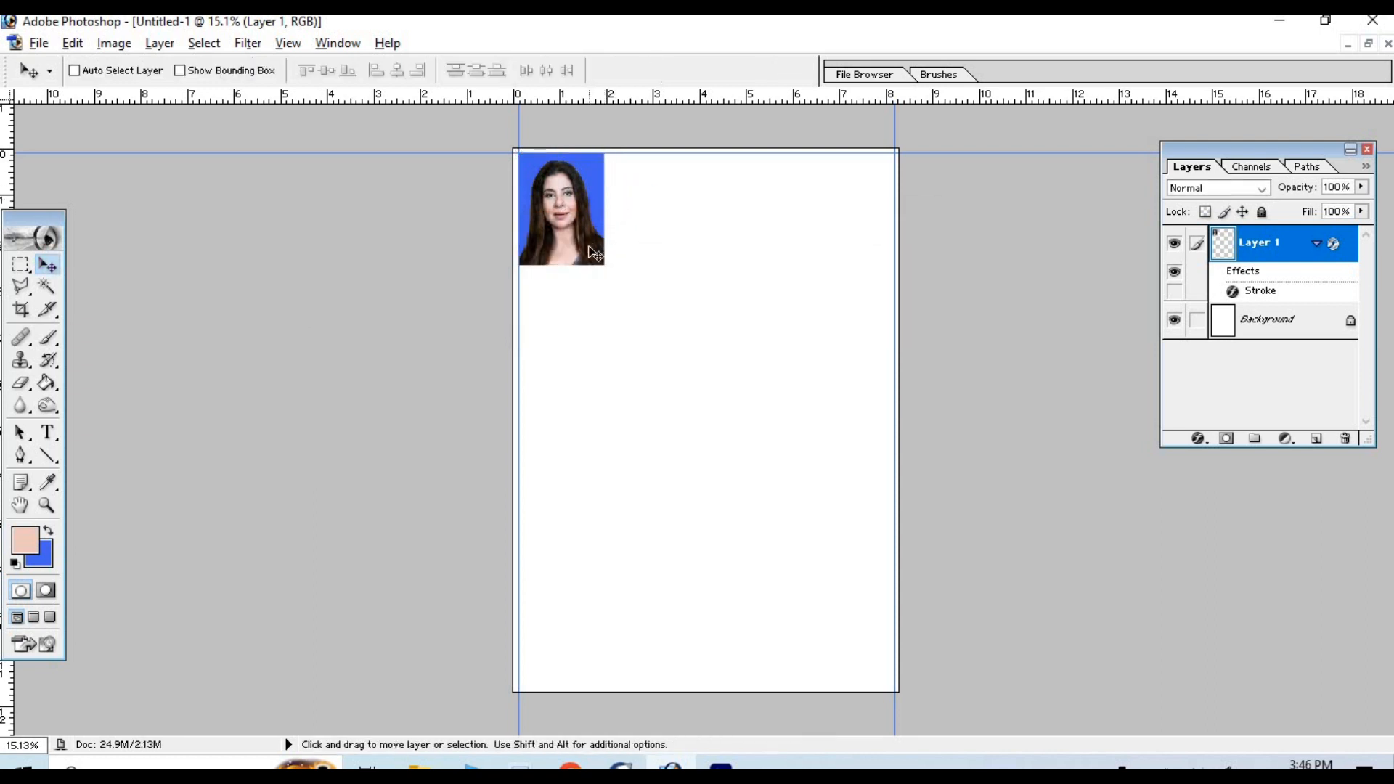
- Duplicate the portrait three times across the page to form an evenly spaced row of four, and merge all of them into the Background layer
{"action": "left_click_drag", "start_coordinate": [594, 253], "coordinate": [843, 246]}
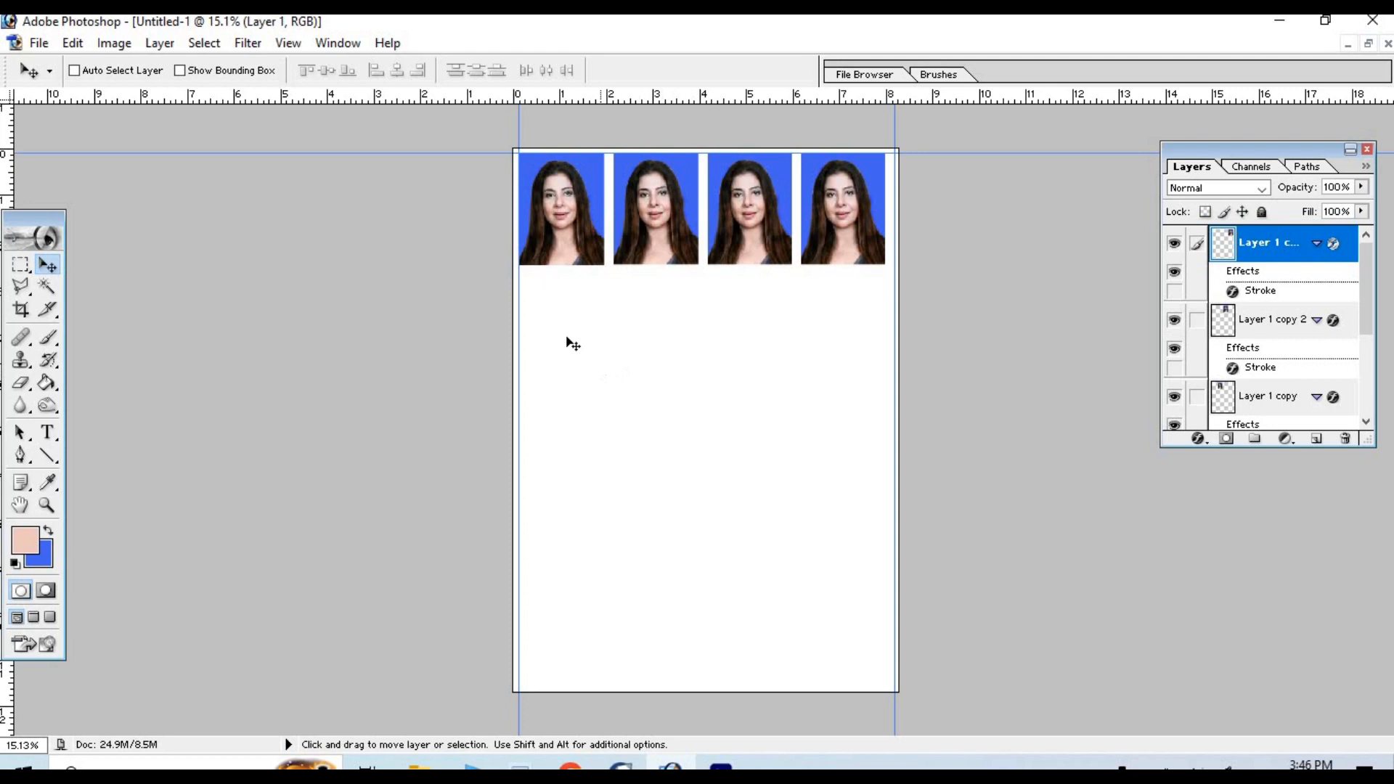
{"action": "key", "text": "ctrl+e"}
{"action": "key", "text": "ctrl+e"}
{"action": "key", "text": "ctrl+e"}
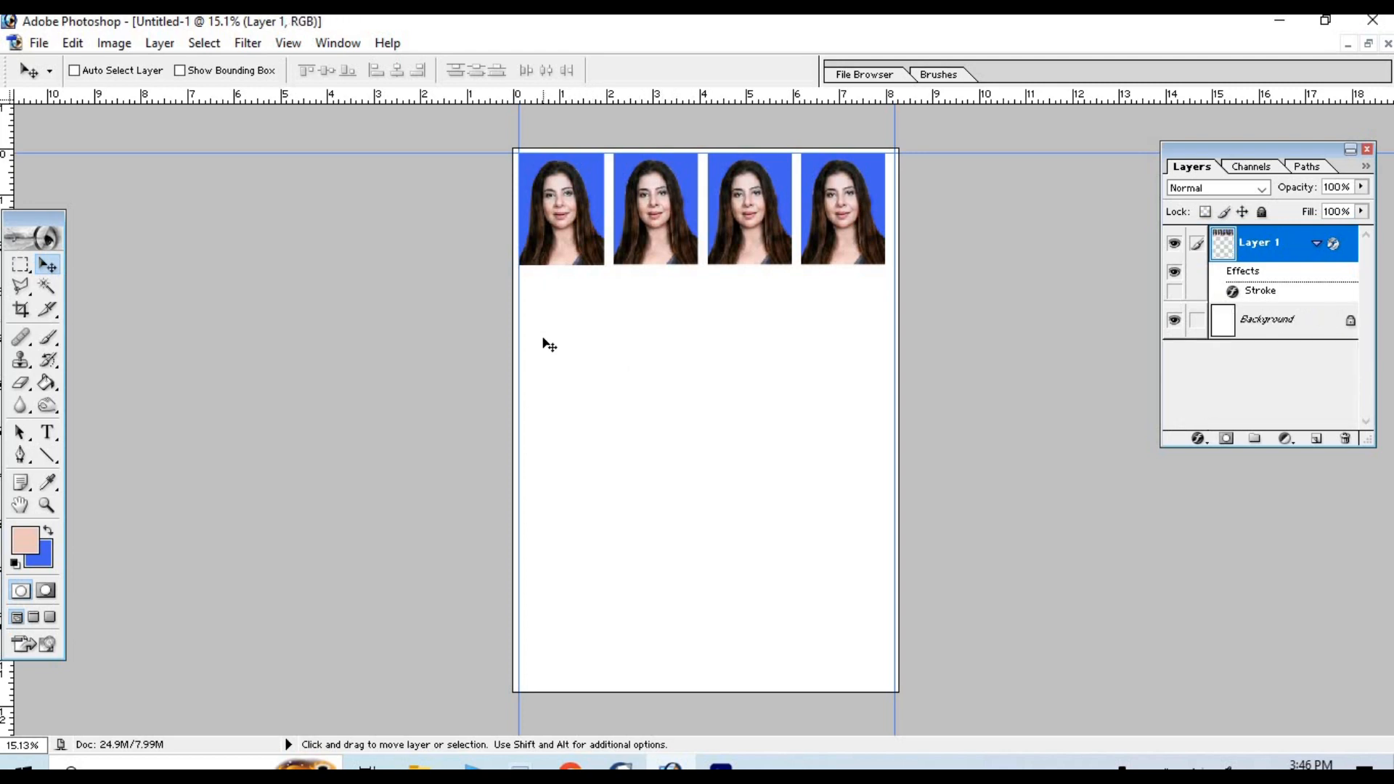
{"action": "key", "text": "ctrl+e"}
- Copy the row of four portraits three times down the page to form four evenly spaced rows
{"action": "left_click_drag", "start_coordinate": [858, 248], "coordinate": [854, 487]}
{"action": "key", "text": "ctrl+j"}
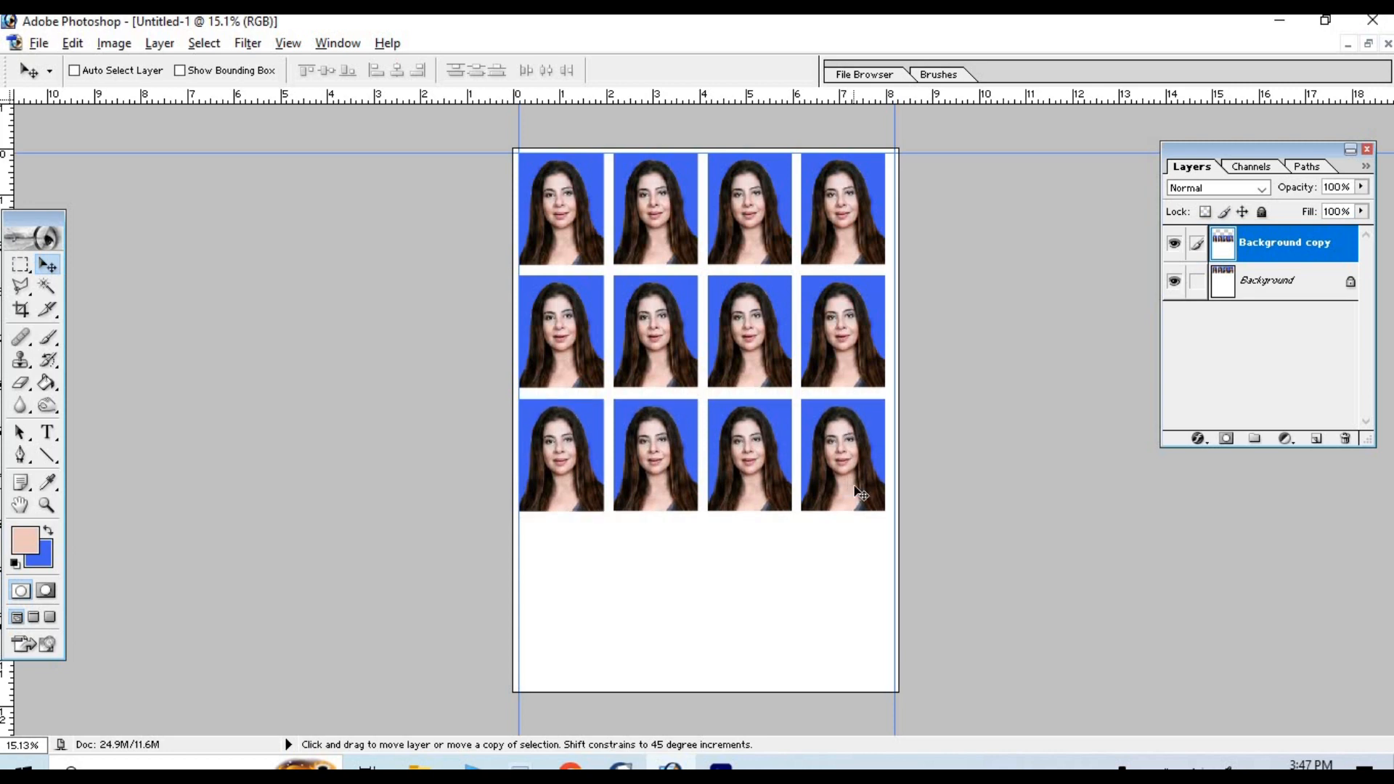
{"action": "key", "text": "ctrl+j"}
{"action": "left_click_drag", "start_coordinate": [855, 492], "coordinate": [846, 602]}
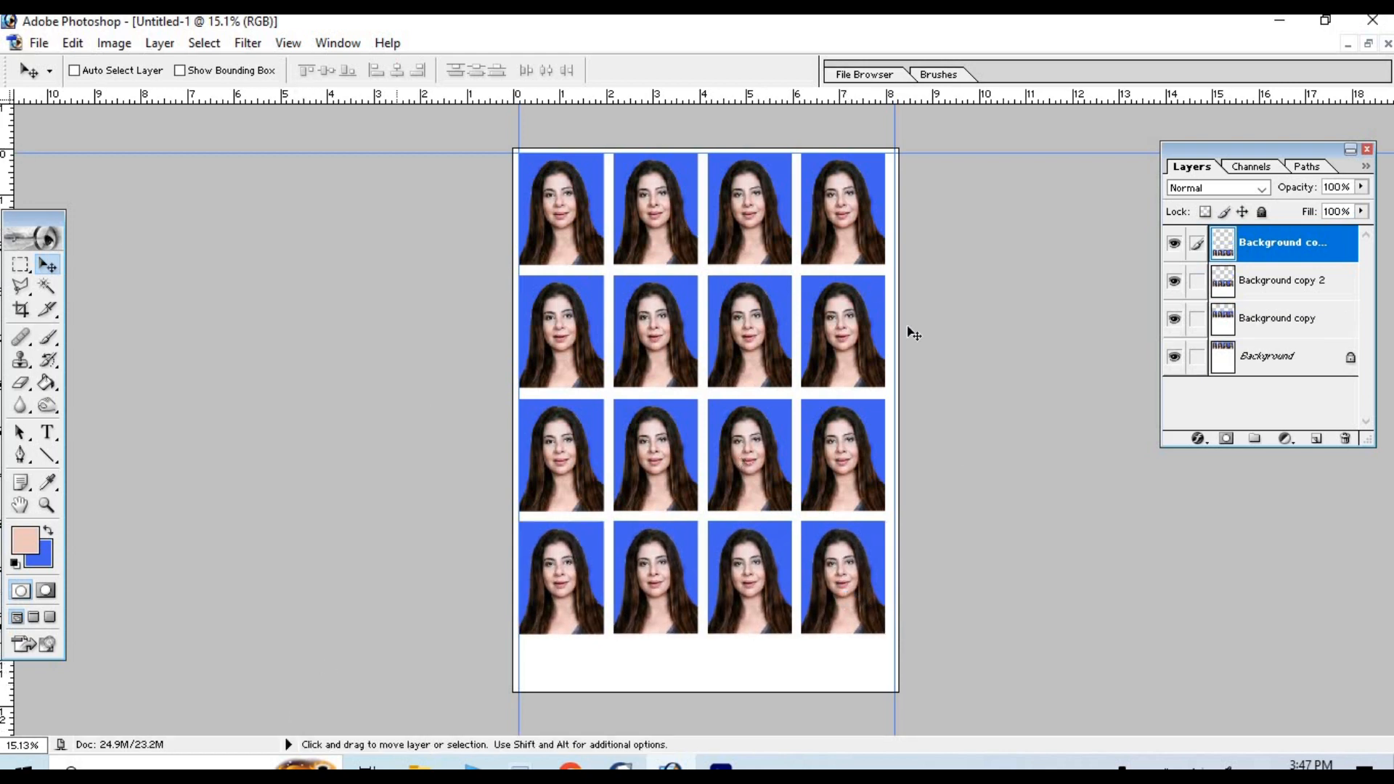
- Print one copy of the sheet with Microsoft Print to PDF and save it to the Desktop as "passport photo"
{"action": "left_click", "coordinate": [38, 43]}
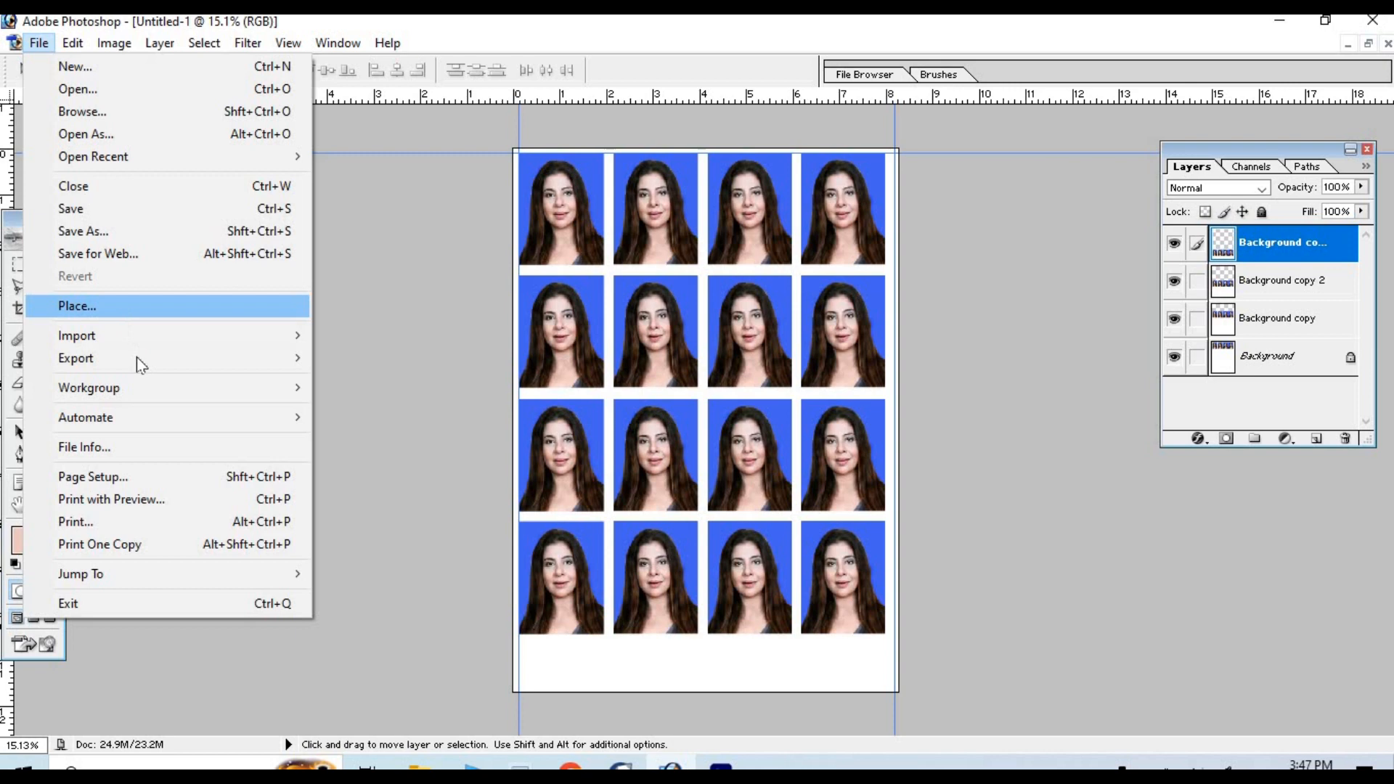
{"action": "left_click", "coordinate": [99, 524]}
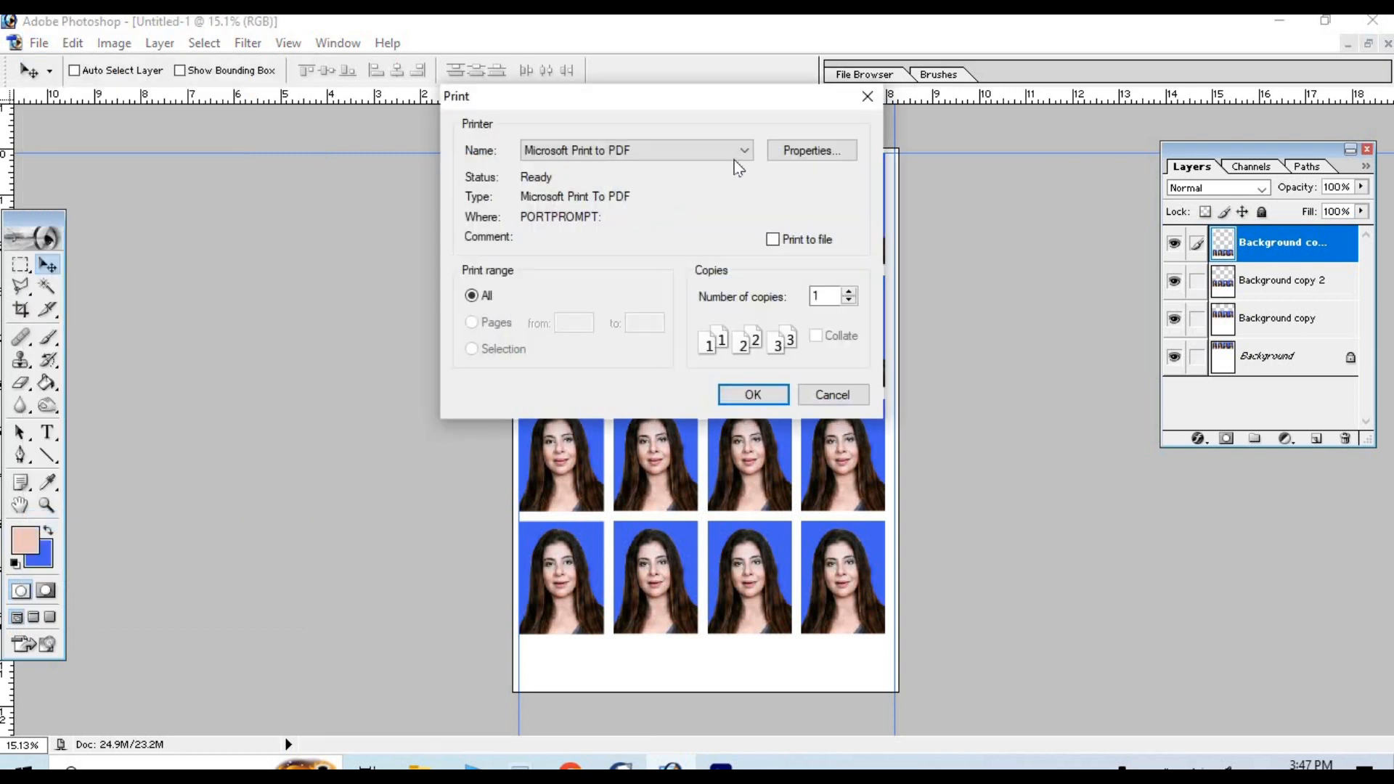
{"action": "left_click", "coordinate": [753, 396]}
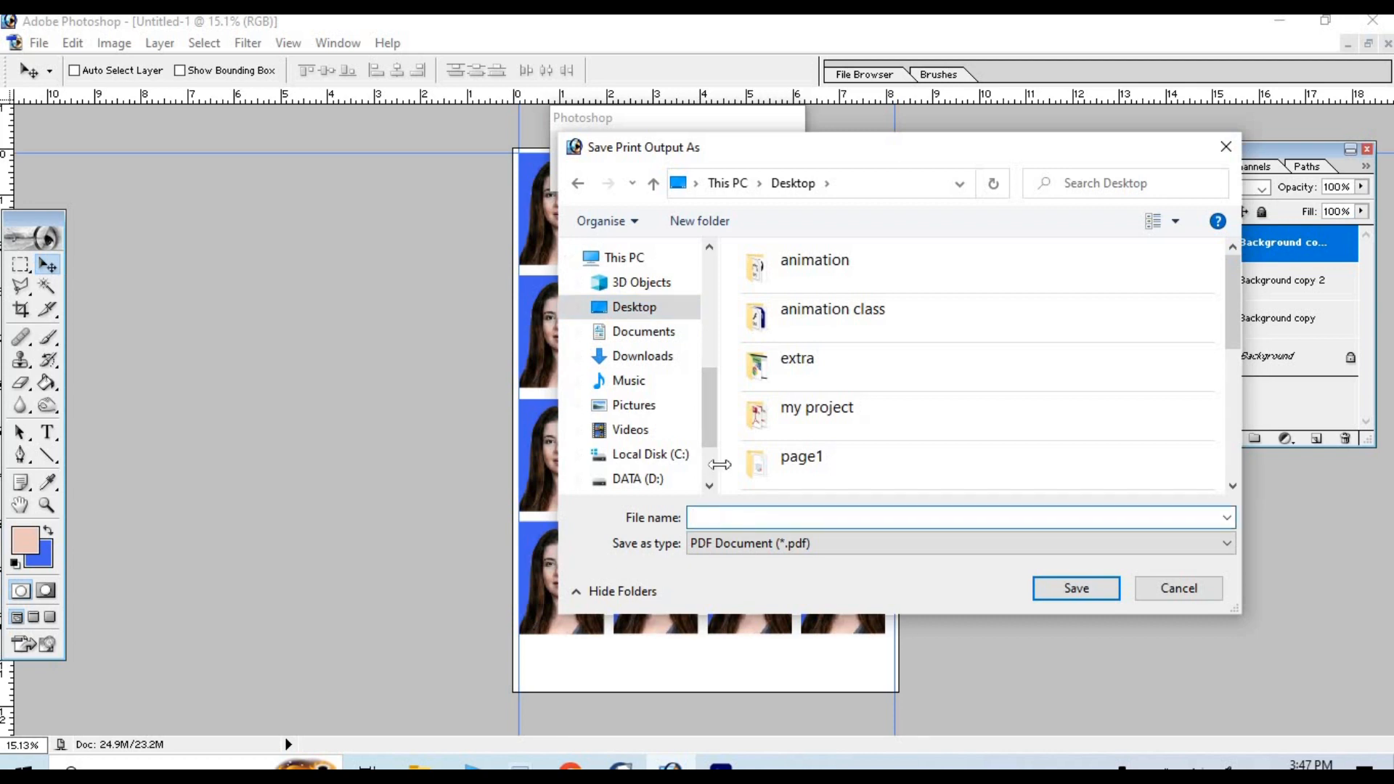
{"action": "type", "text": "passport photo"}
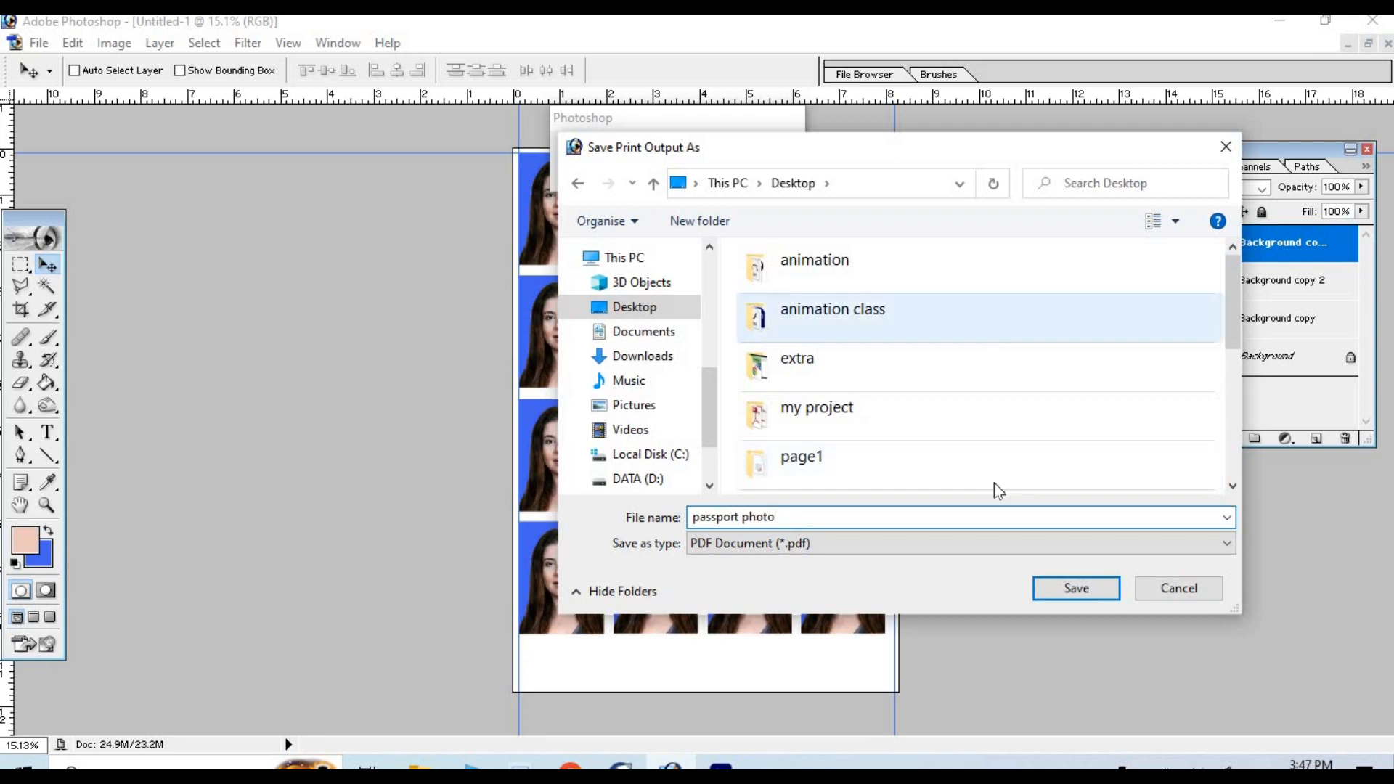
{"action": "left_click", "coordinate": [1066, 591]}
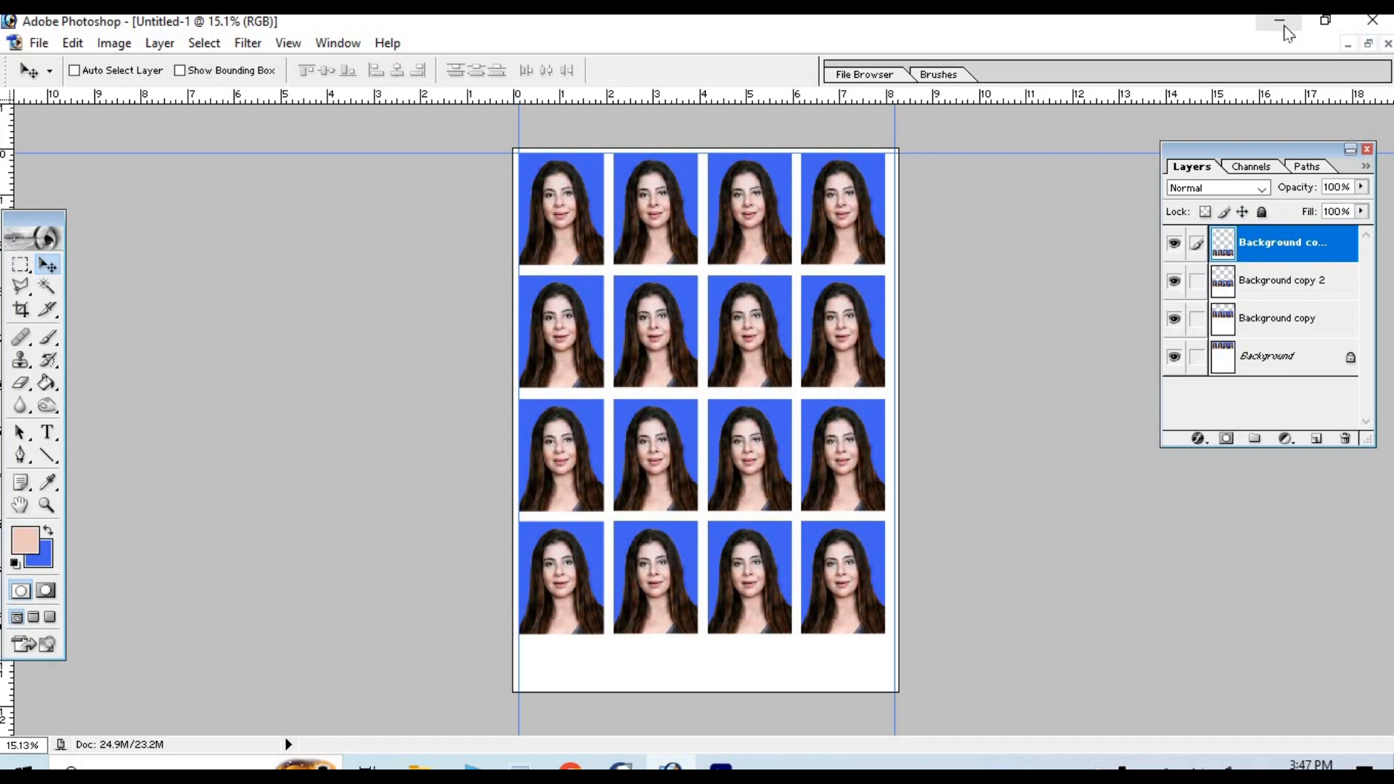
- Open the passport photo PDF from the desktop in Adobe Reader without preparing it for reading, and check the printed sheet in a maximized window
{"action": "left_click", "coordinate": [1283, 26]}
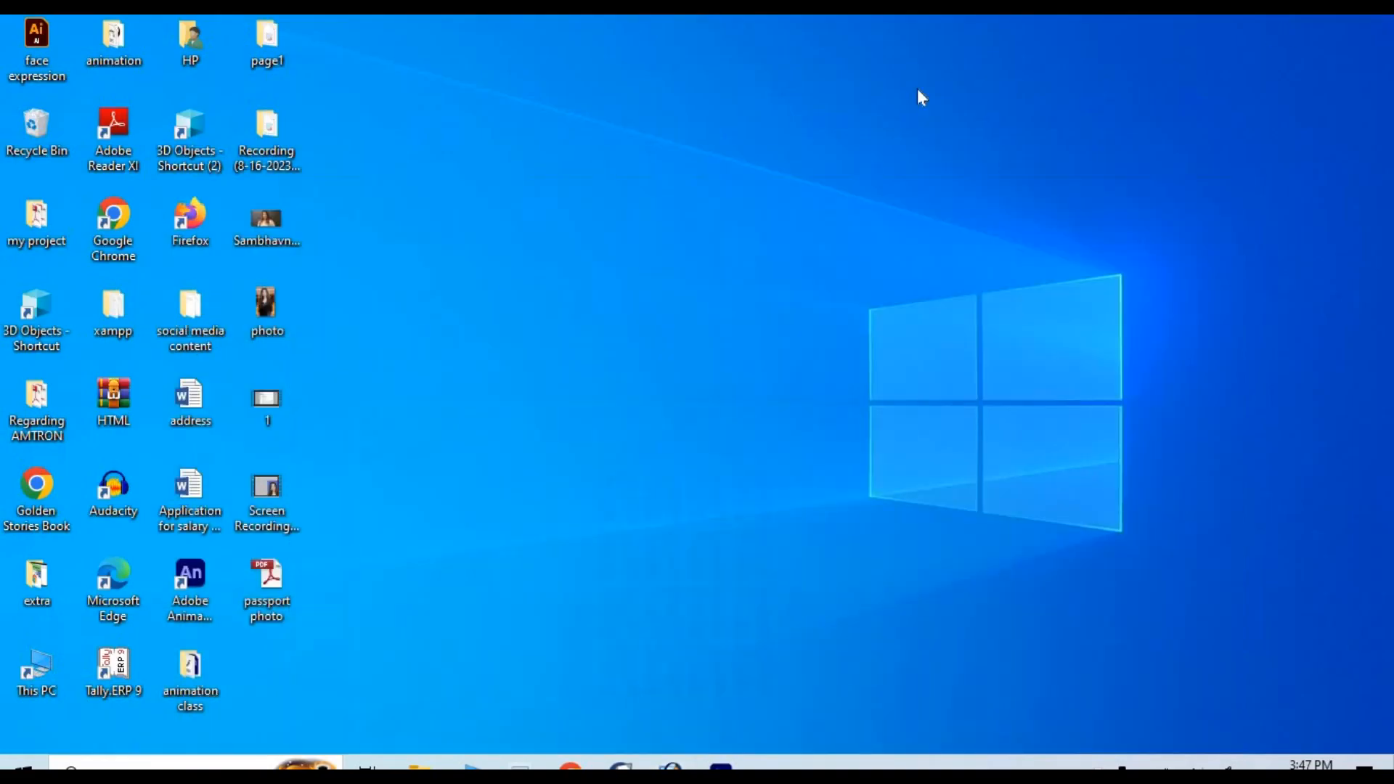
{"action": "double_click", "coordinate": [285, 590]}
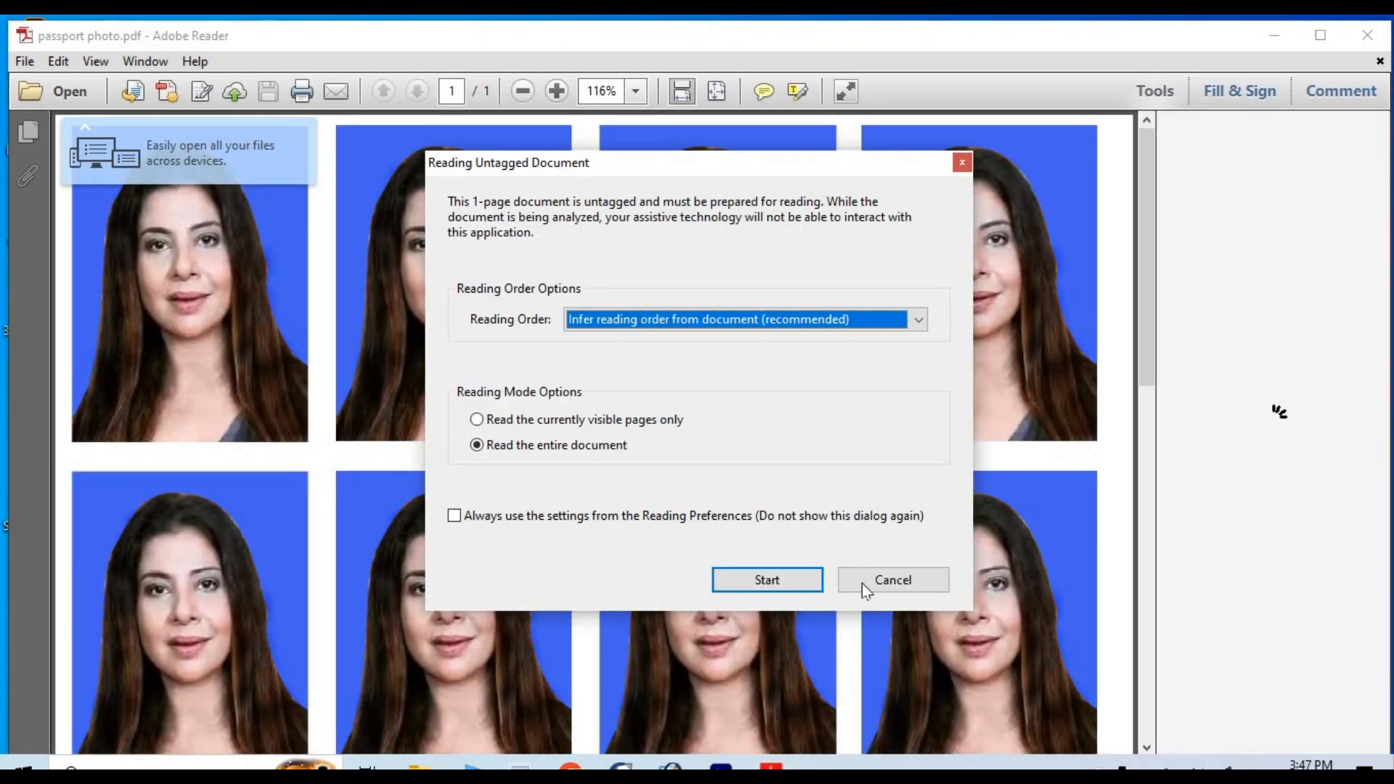
{"action": "left_click", "coordinate": [861, 583]}
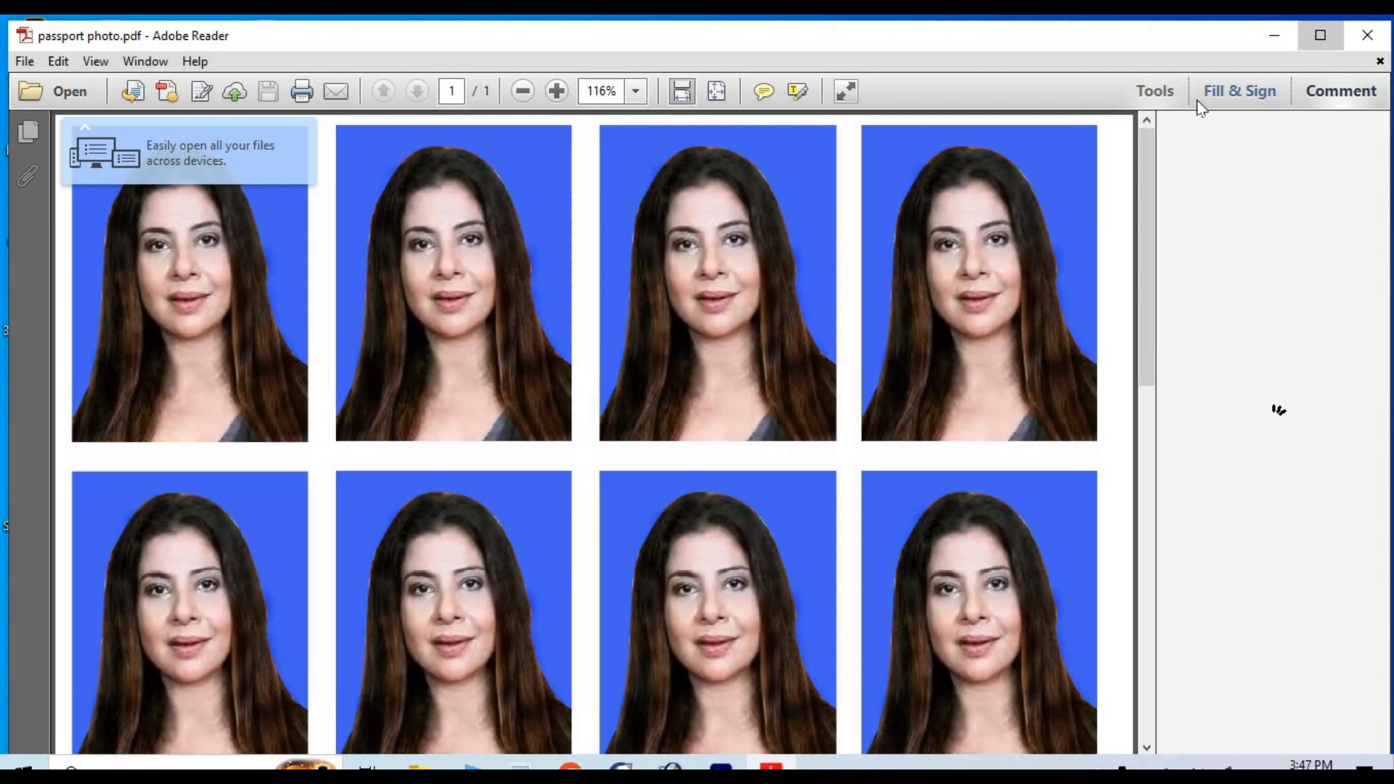
{"action": "left_click", "coordinate": [1320, 35]}
{"action": "scroll", "coordinate": [672, 404], "scroll_direction": "down", "scroll_amount": 4}
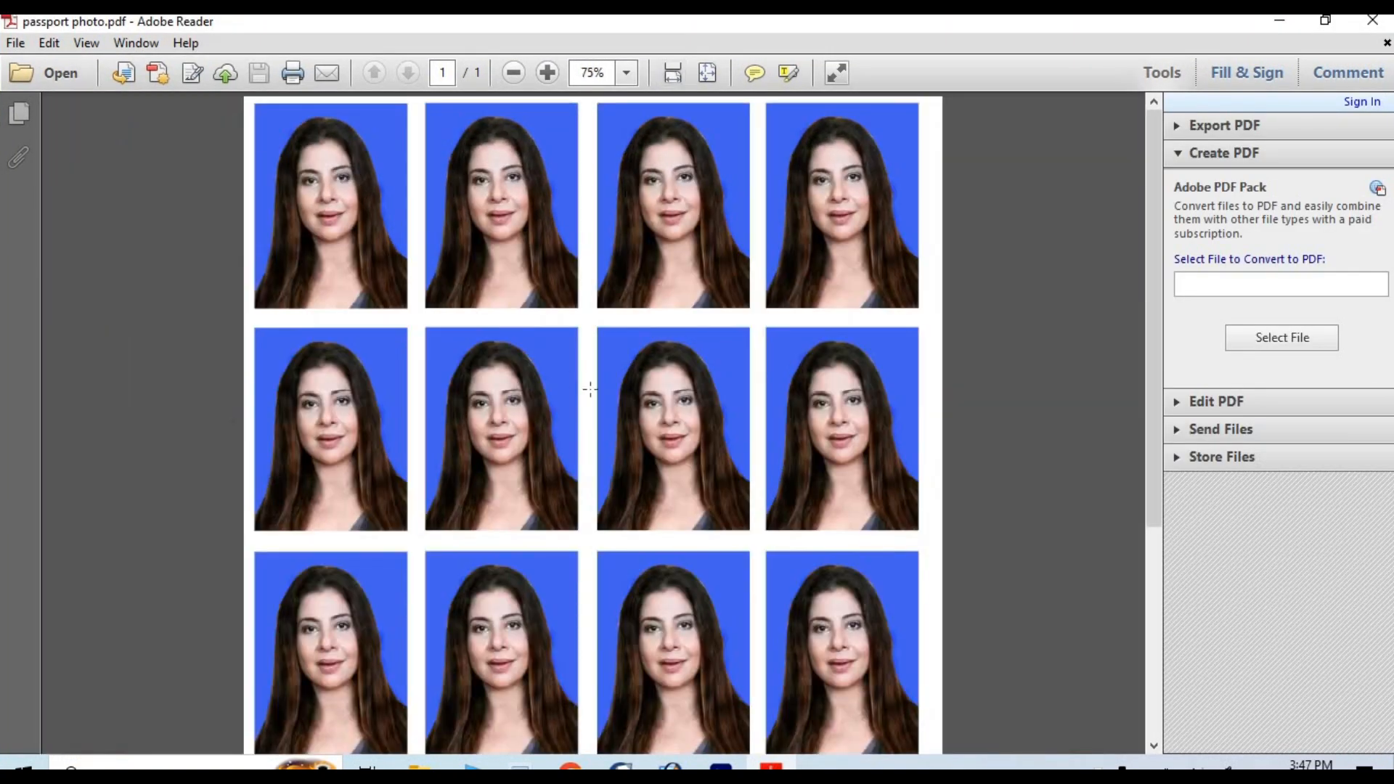